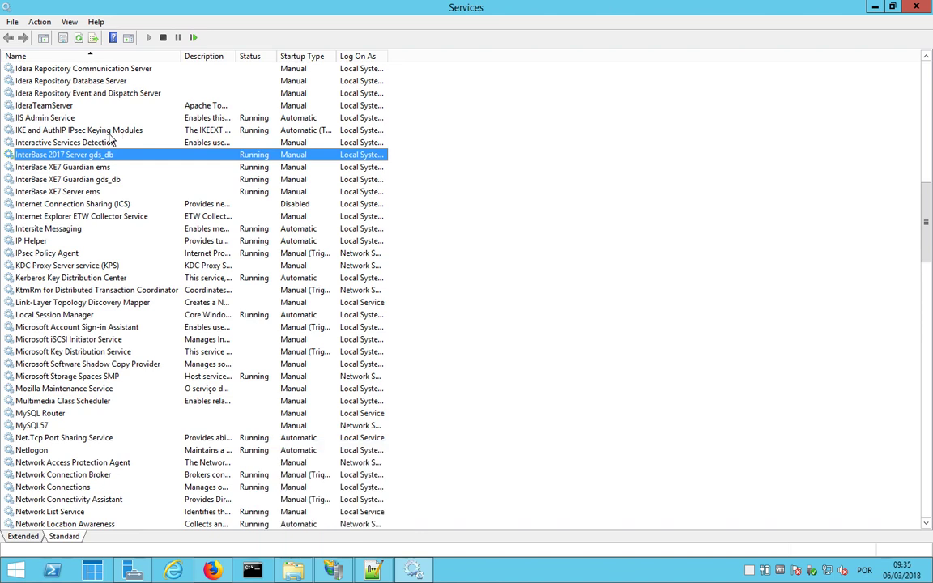
Switch to the RADServer2 presentation in Preview and advance to the slide on creating the IIS virtual directory
click(333, 570)
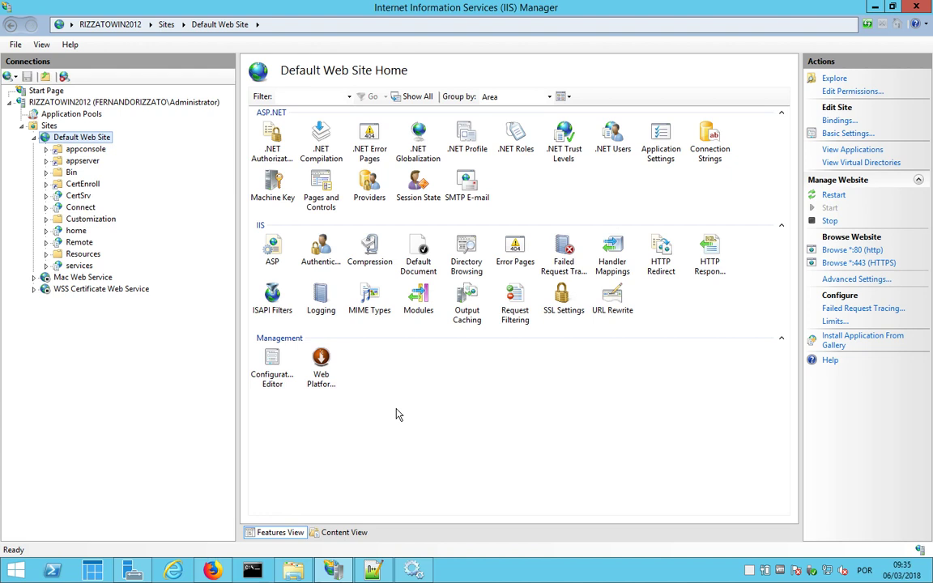
key(ctrl+Left)
key(ctrl+Left)
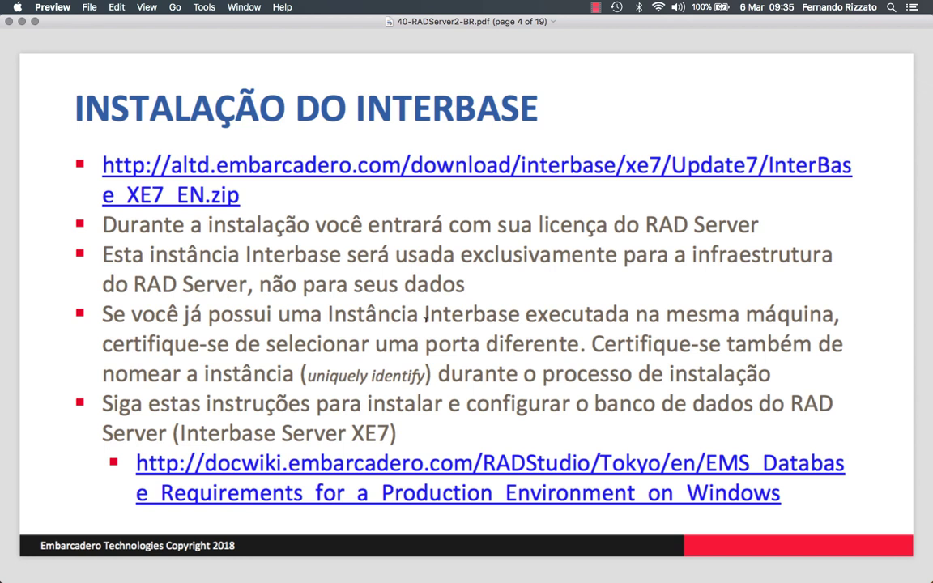
key(Down)
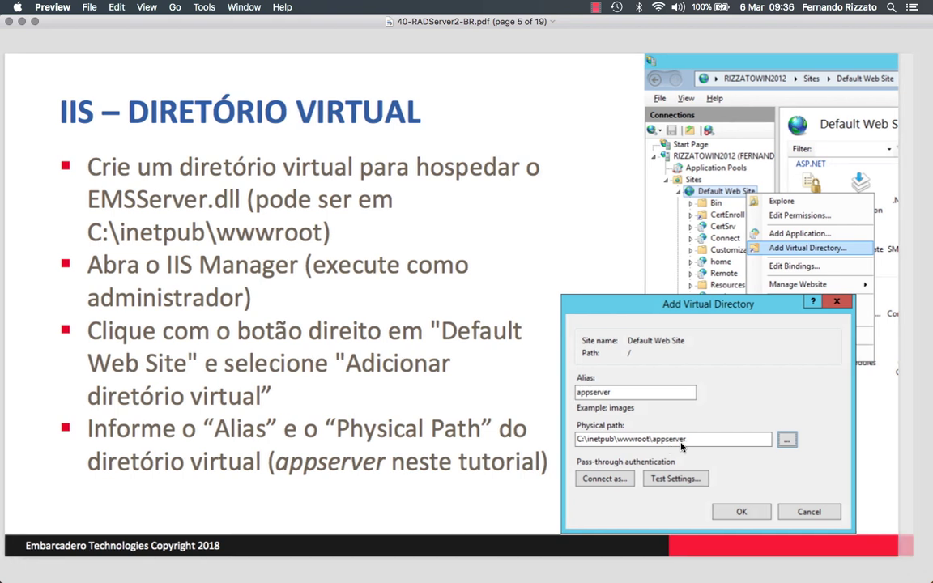
Select the appserver virtual directory in IIS Manager and view its physical folder C:\inetpub\wwwroot\appserver in File Explorer
key(Right)
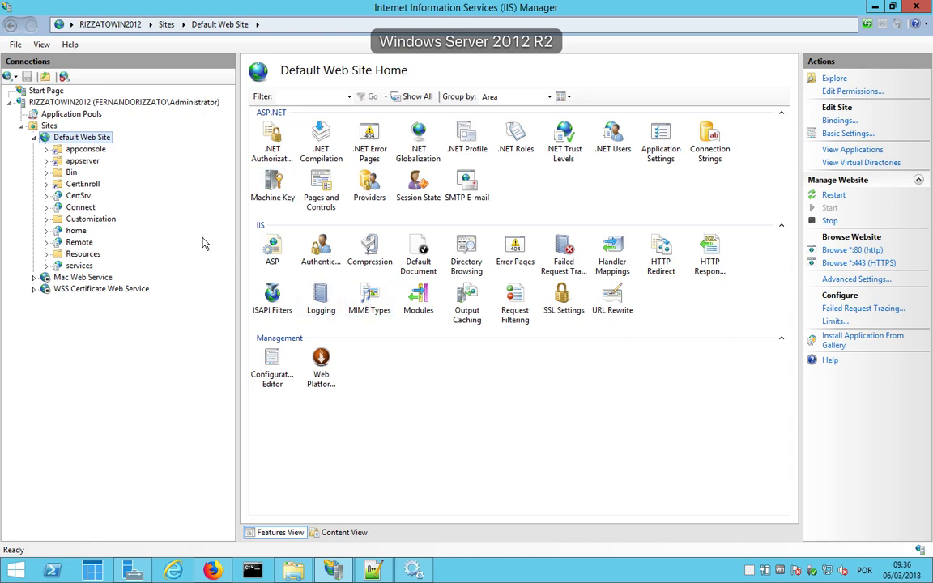
click(81, 160)
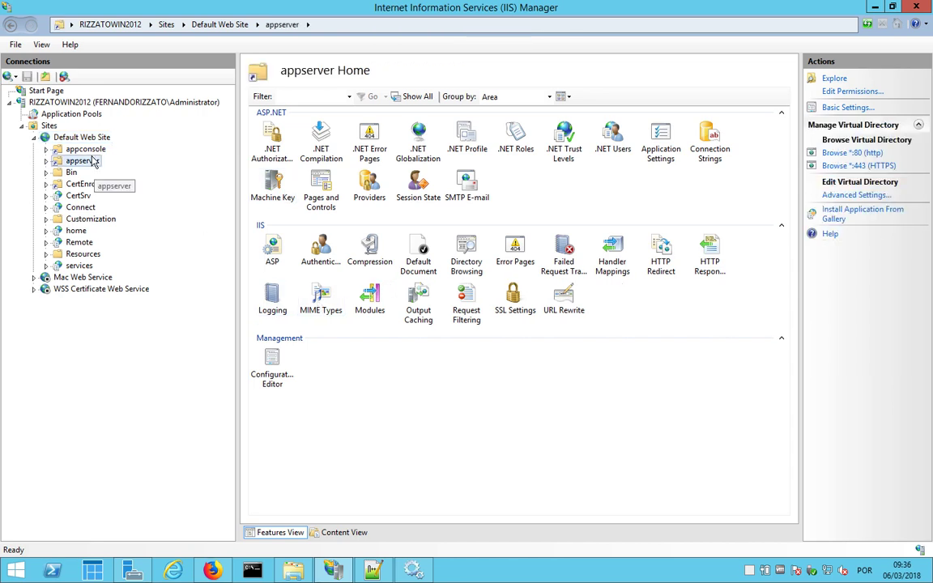
click(292, 575)
click(269, 98)
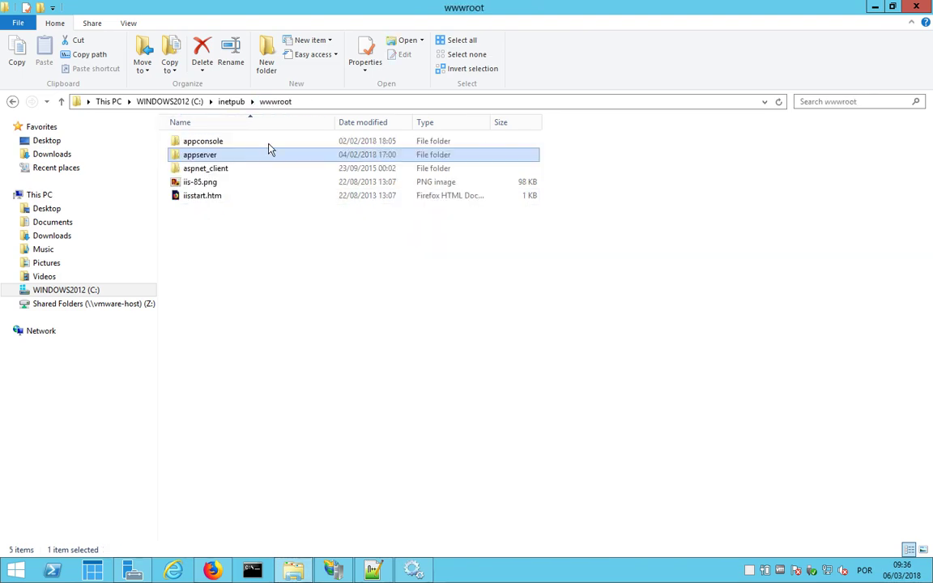
double_click(218, 157)
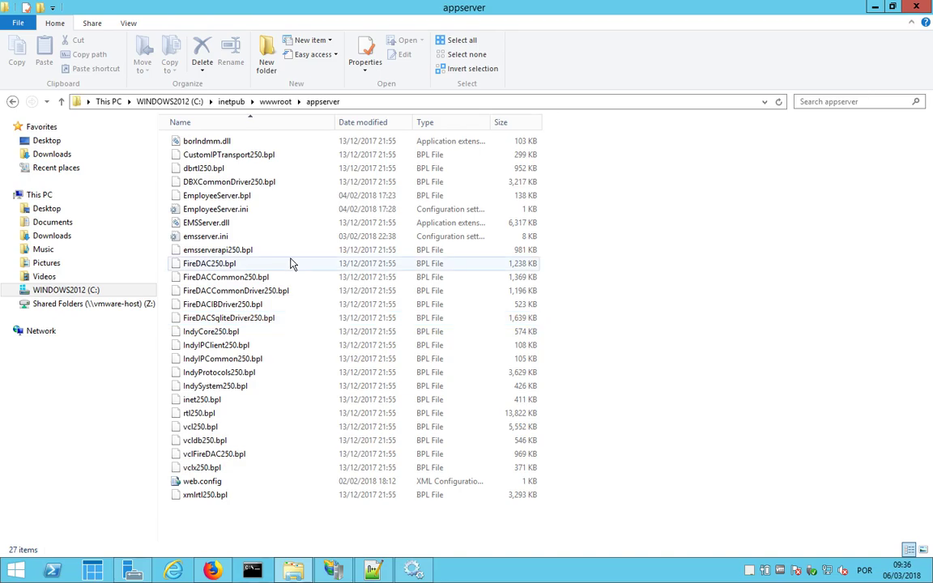
Compare the slide's virtual directory instructions with the Add Virtual Directory command for Default Web Site in IIS Manager, without adding one
key(ctrl+Left)
key(ctrl+Left)
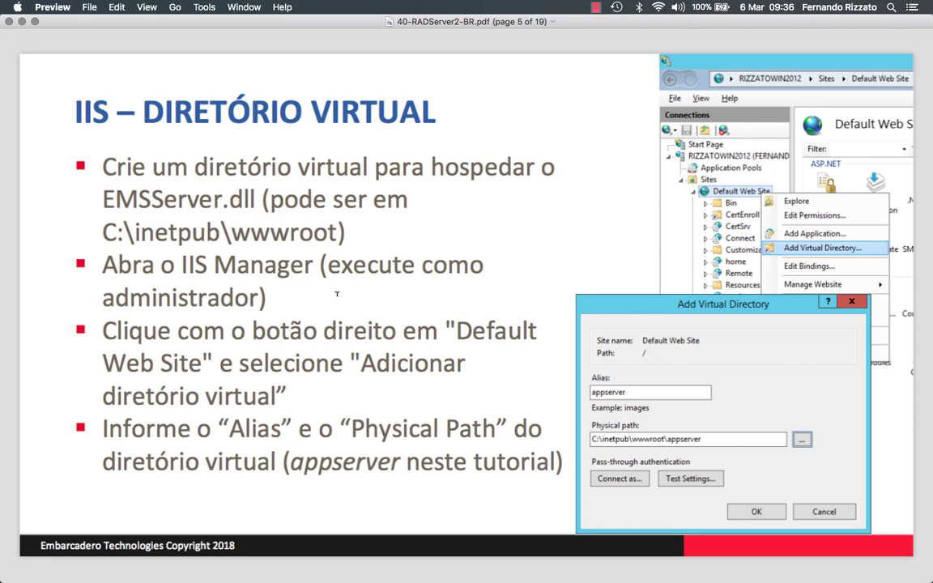
key(ctrl+Right)
key(ctrl+Right)
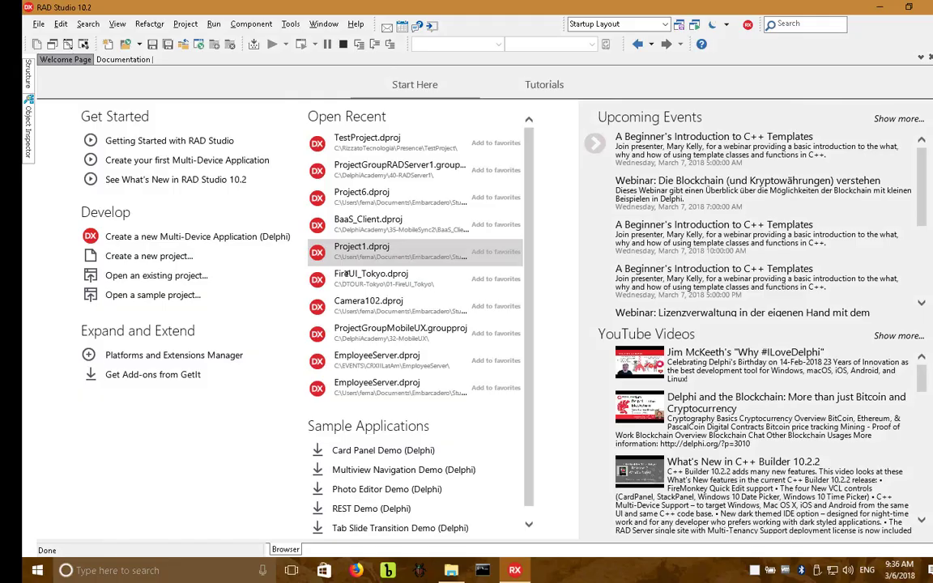
key(alt+Tab)
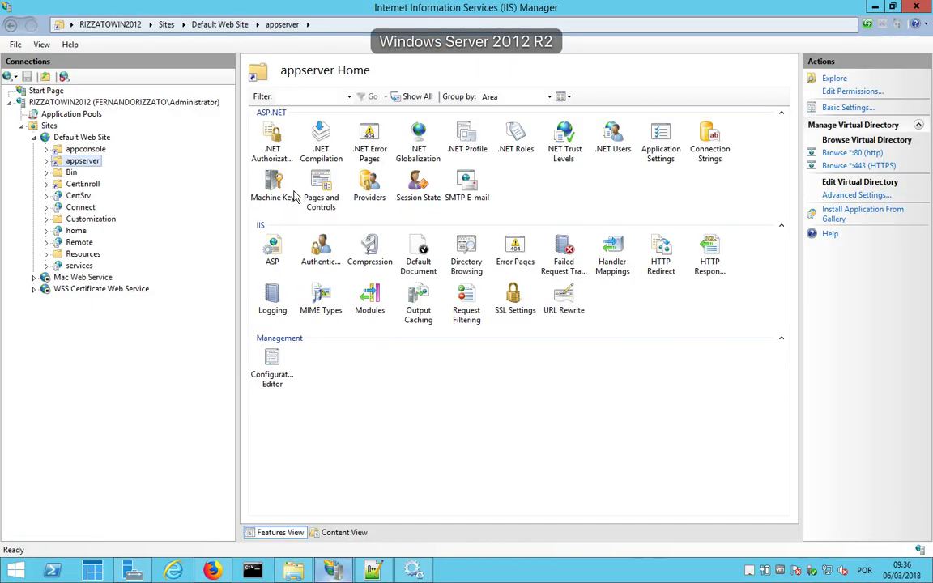
right_click(76, 138)
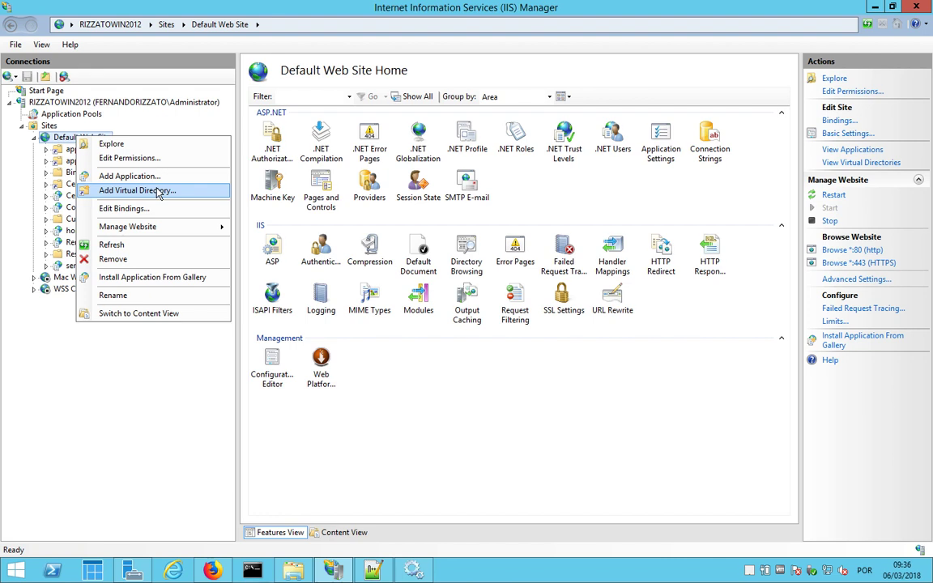
key(super+Tab)
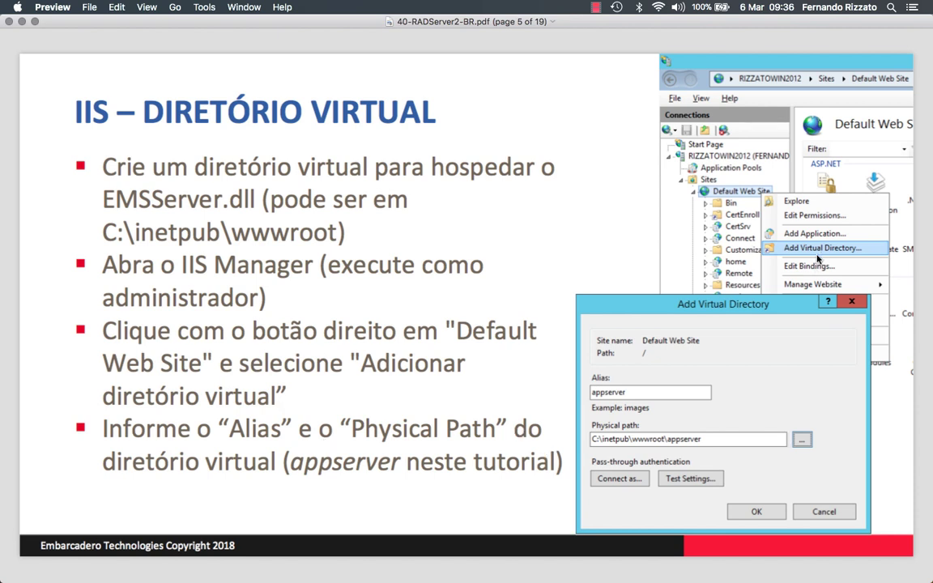
key(ctrl+Right)
click(103, 490)
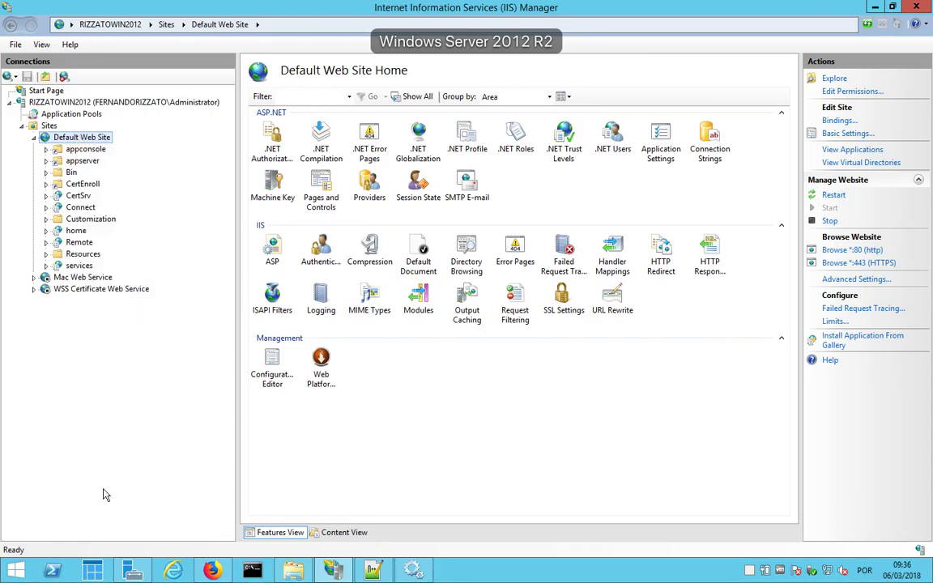
Look through the appserver and appconsole virtual directories under Default Web Site, finishing with appserver selected
click(84, 158)
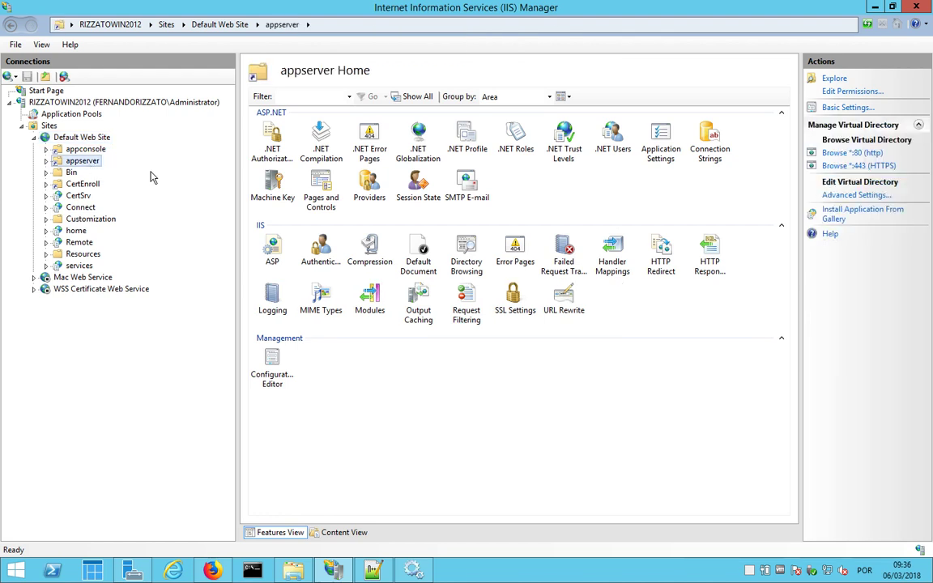
click(90, 150)
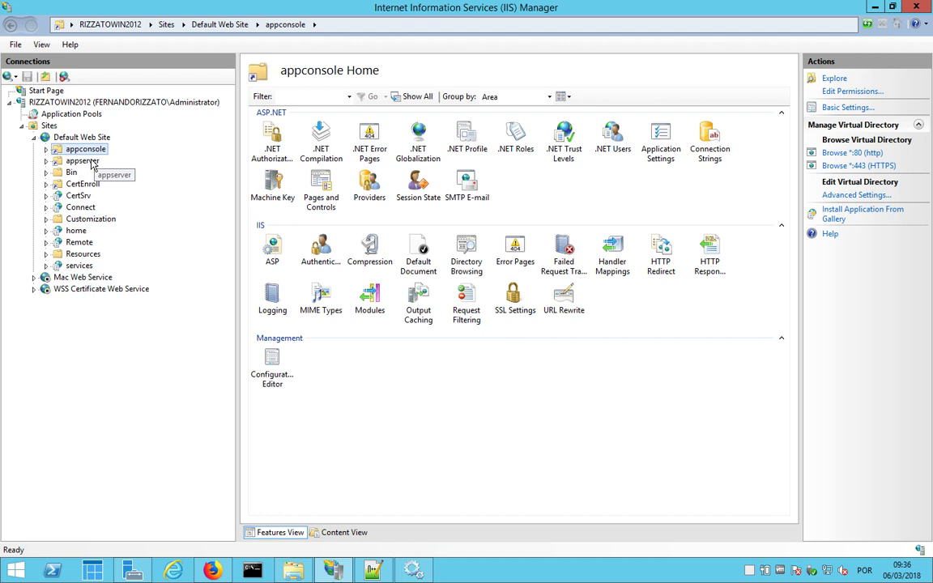
click(91, 161)
click(87, 150)
click(93, 161)
click(89, 149)
click(94, 161)
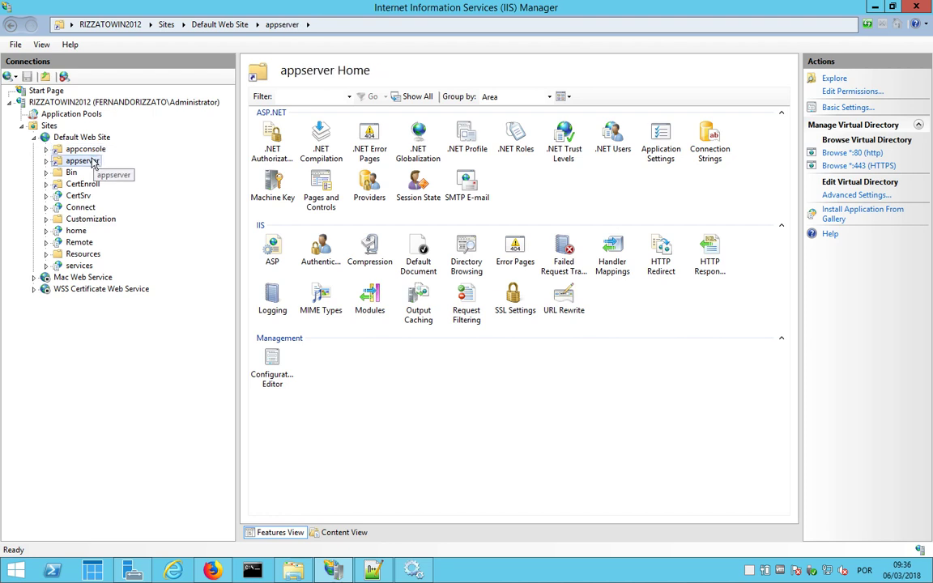
Consult the ISAPI activation slide in Preview and open Handler Mappings for appserver in IIS Manager
key(super+Tab)
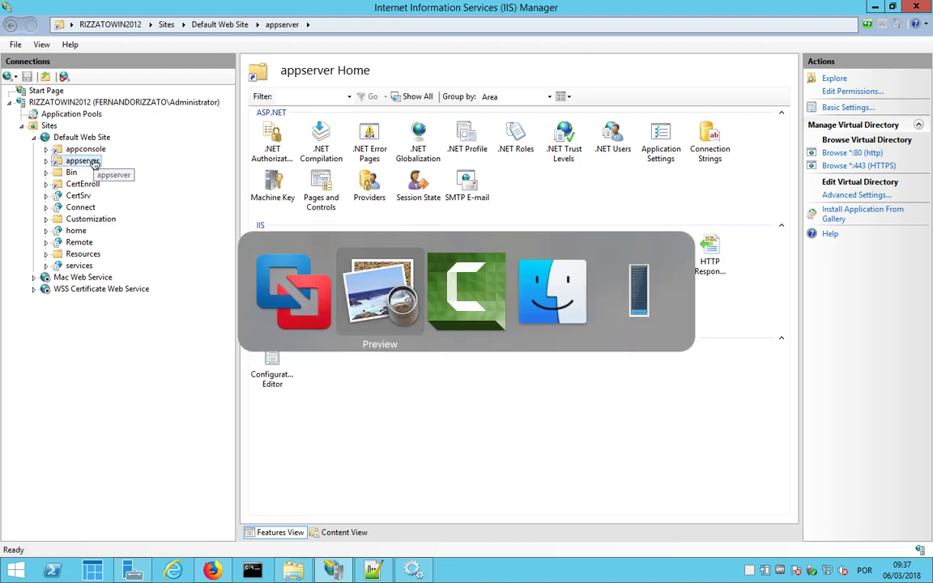
key(Down)
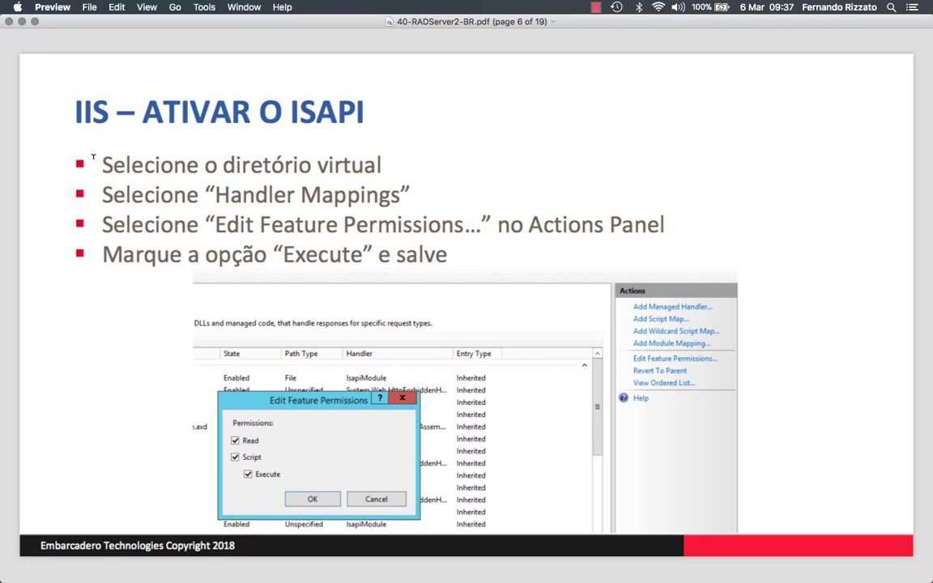
key(ctrl+Right)
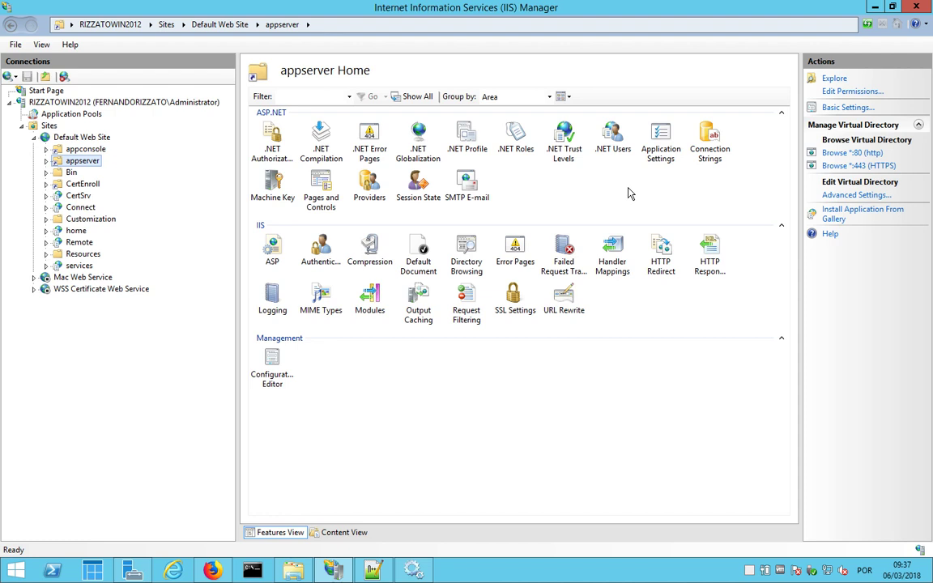
click(613, 255)
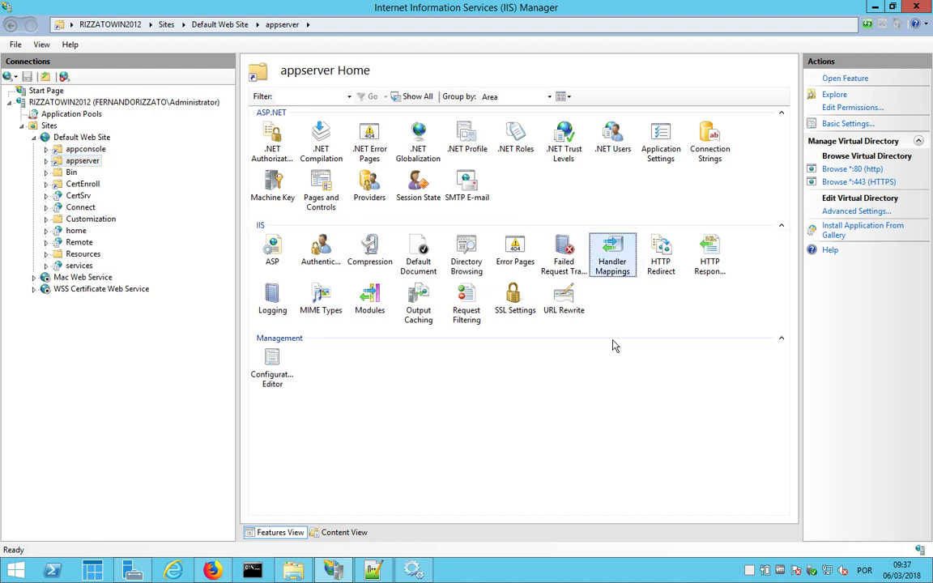
double_click(614, 257)
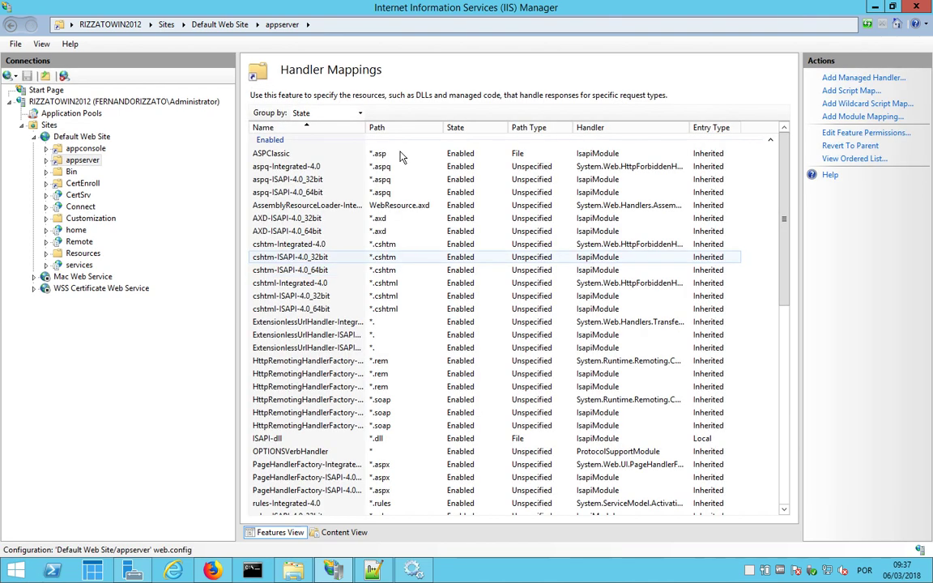
Inspect the request path and executable of appserver's ISAPI-dll handler mapping, closing it without changes
click(332, 439)
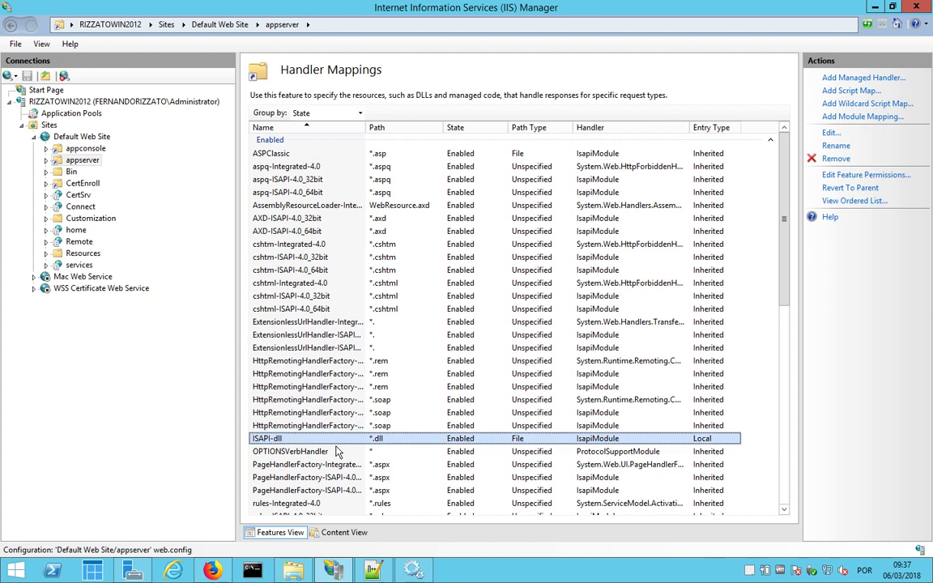
double_click(404, 445)
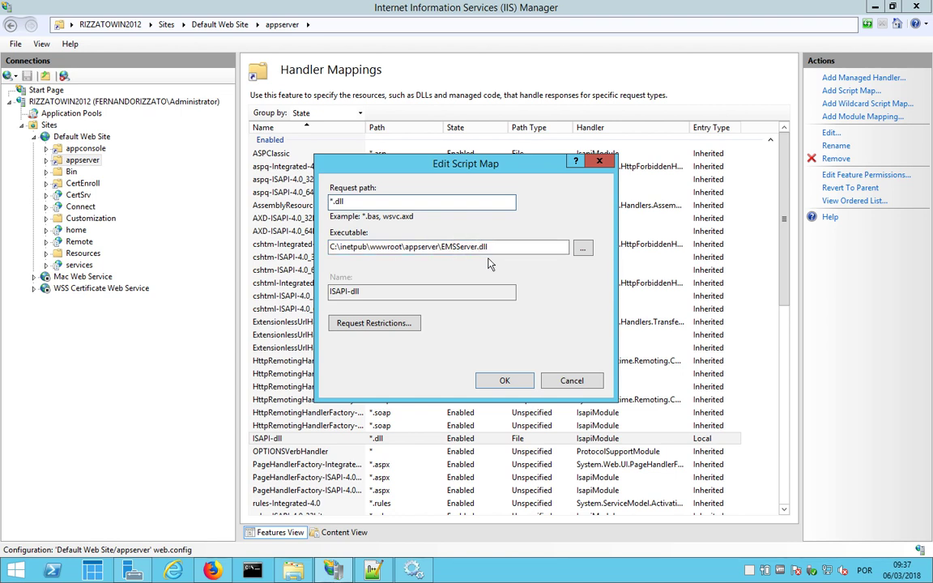
click(570, 380)
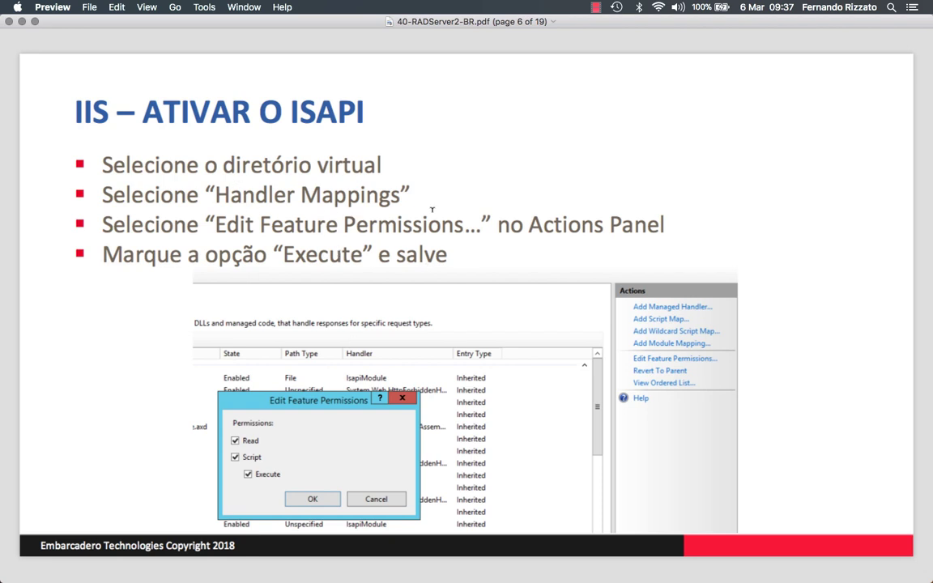
Reopen appserver's Handler Mappings from its home page and view the feature permissions without changing them
key(super+Tab)
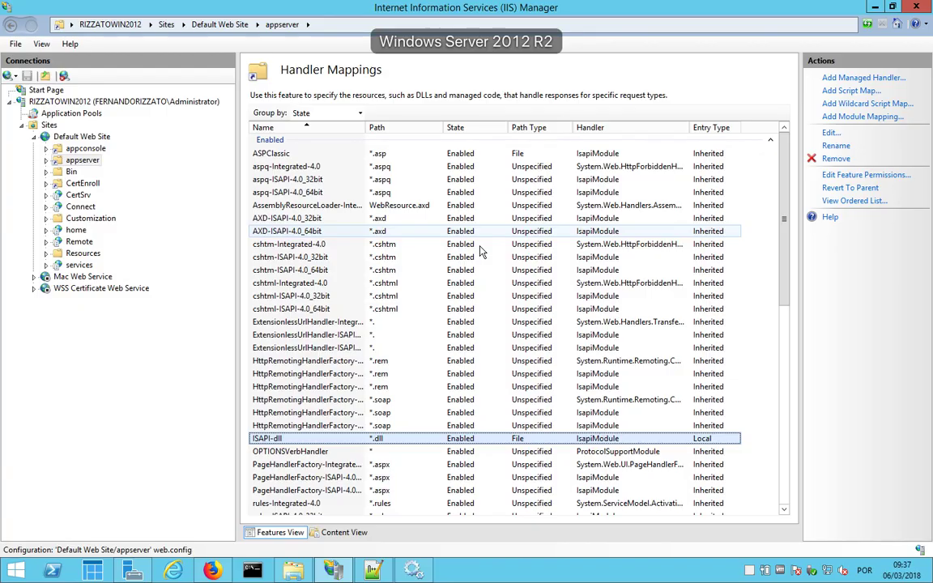
click(10, 25)
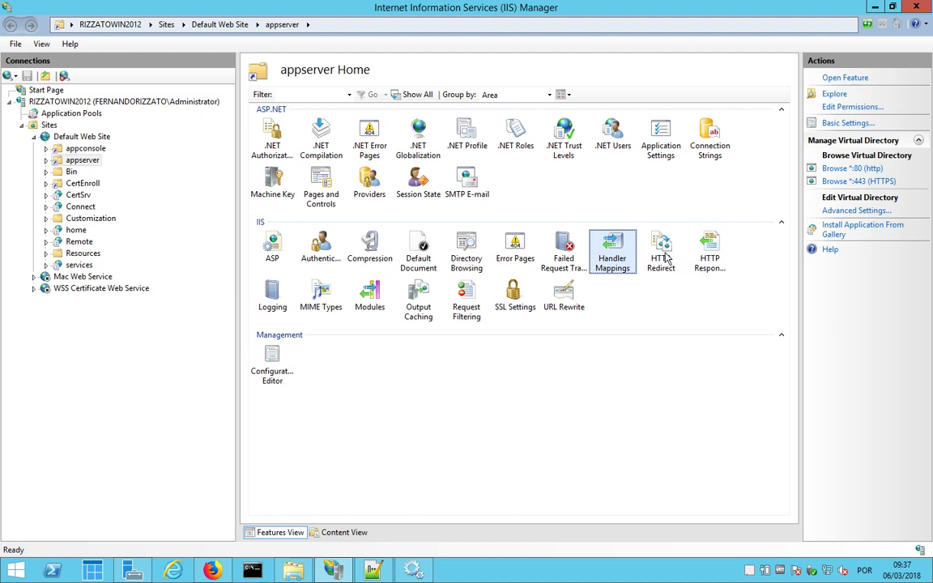
double_click(600, 248)
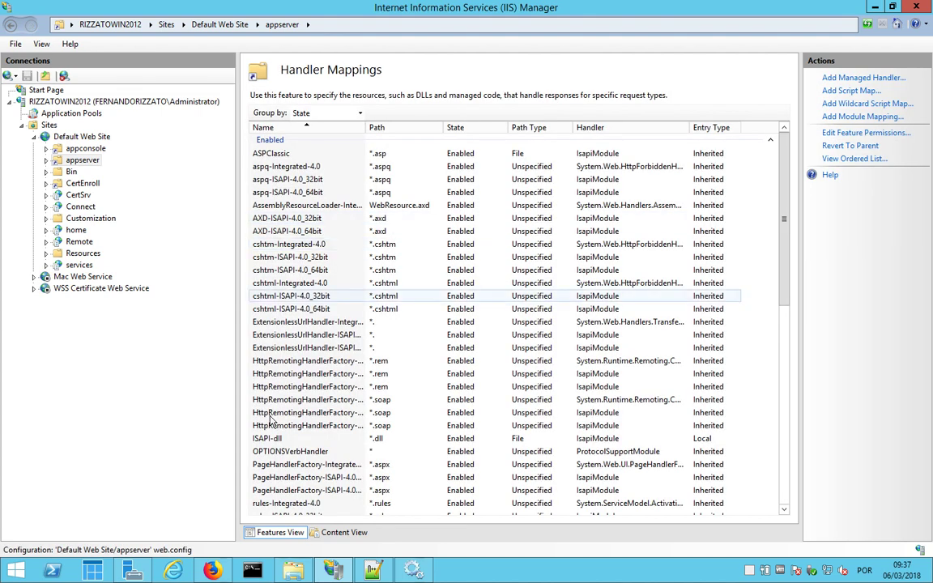
click(270, 438)
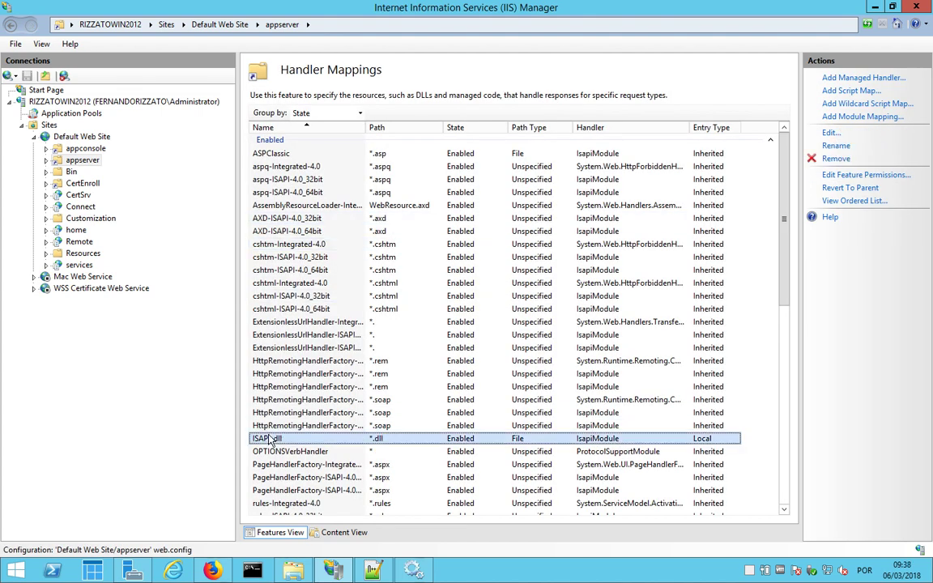
click(822, 175)
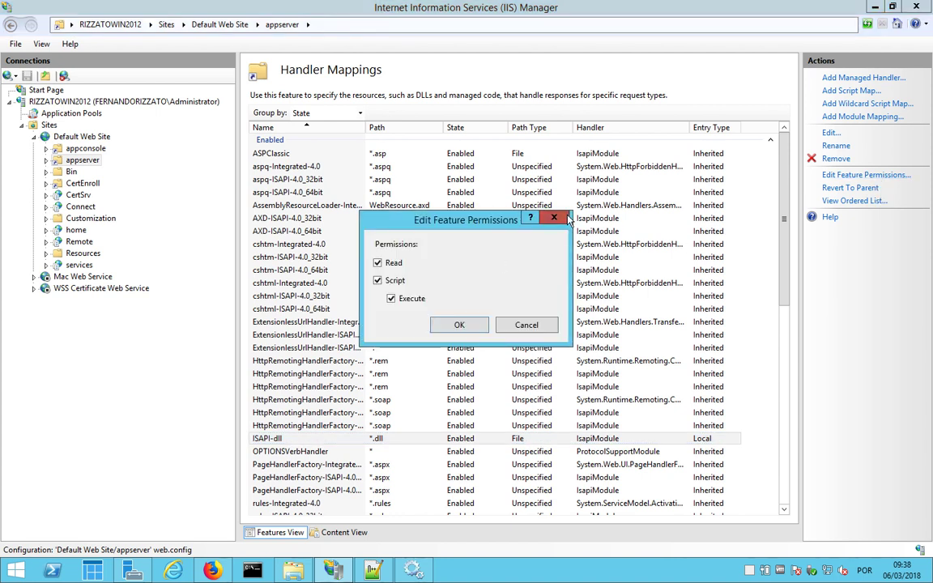
click(556, 218)
Check the script map of the ISAPI-dll handler again and cancel without editing it
click(306, 441)
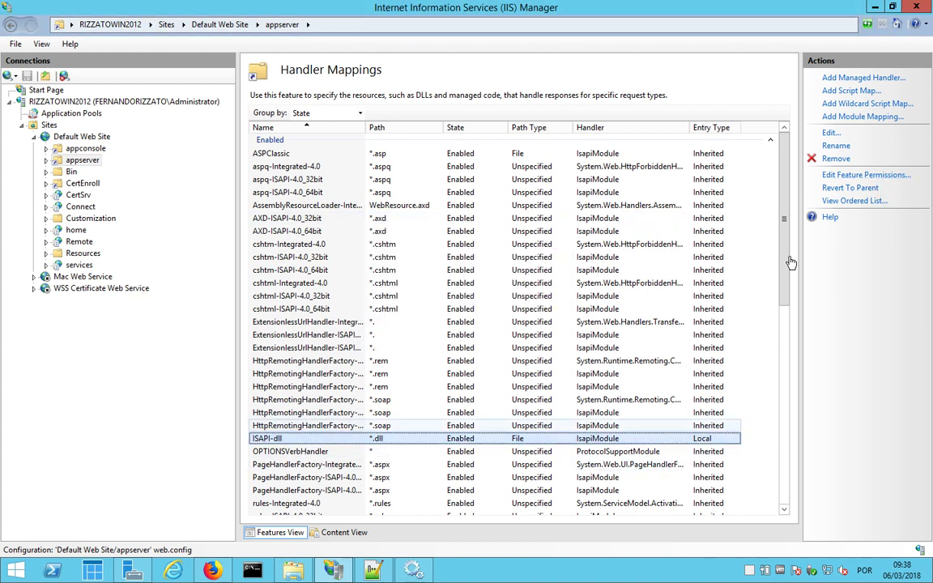
double_click(349, 443)
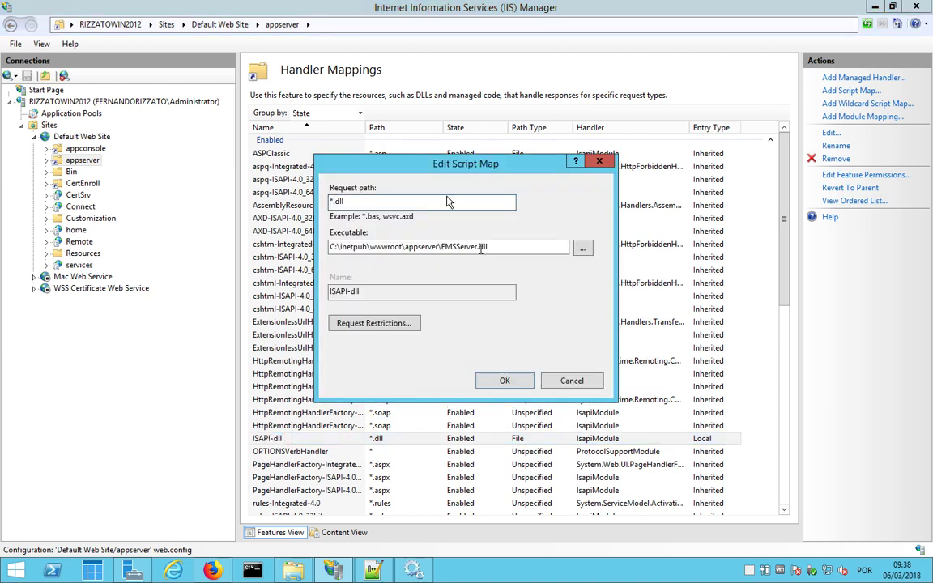
click(571, 381)
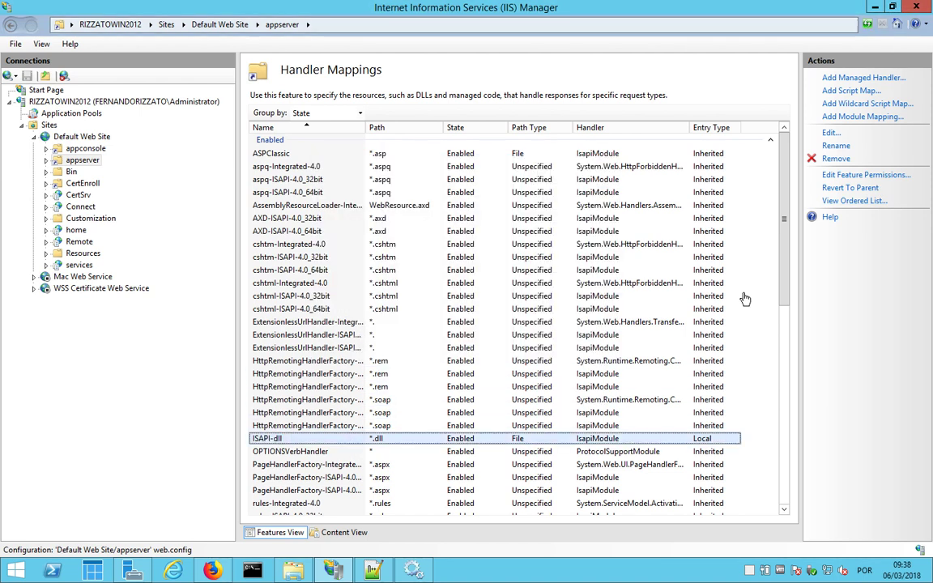
Check the Execute option in the handler feature permissions, cancel, and advance the presentation in Preview to the Handler Mappings slide
click(870, 175)
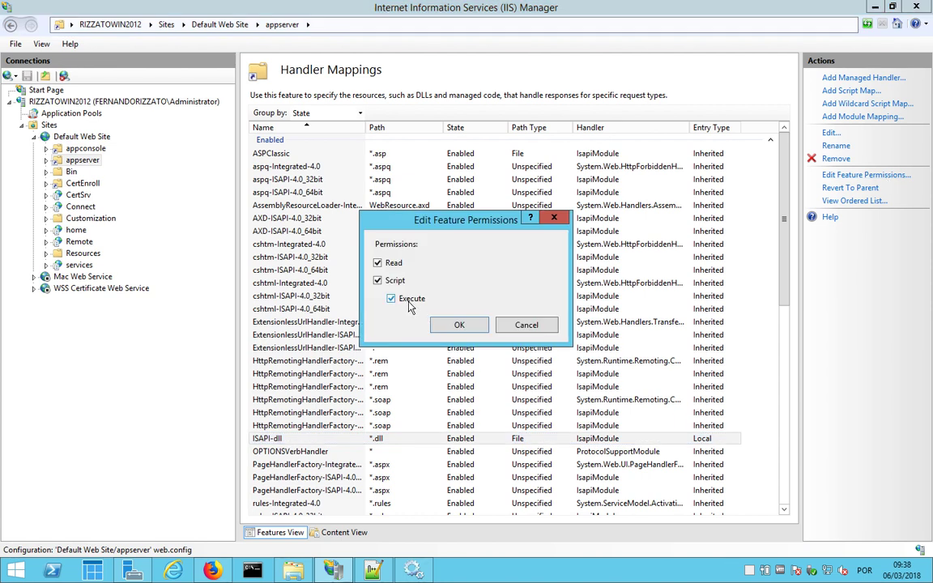
click(532, 328)
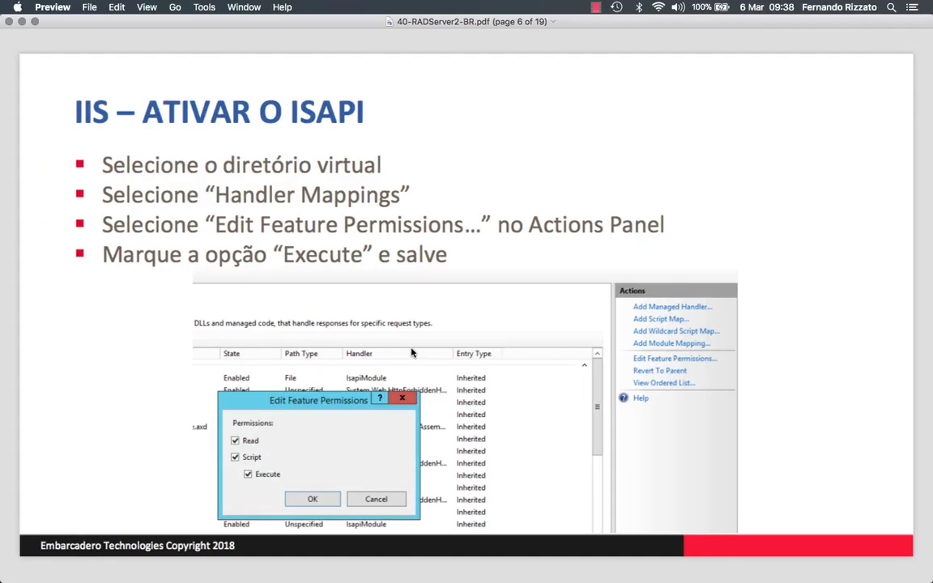
key(Down)
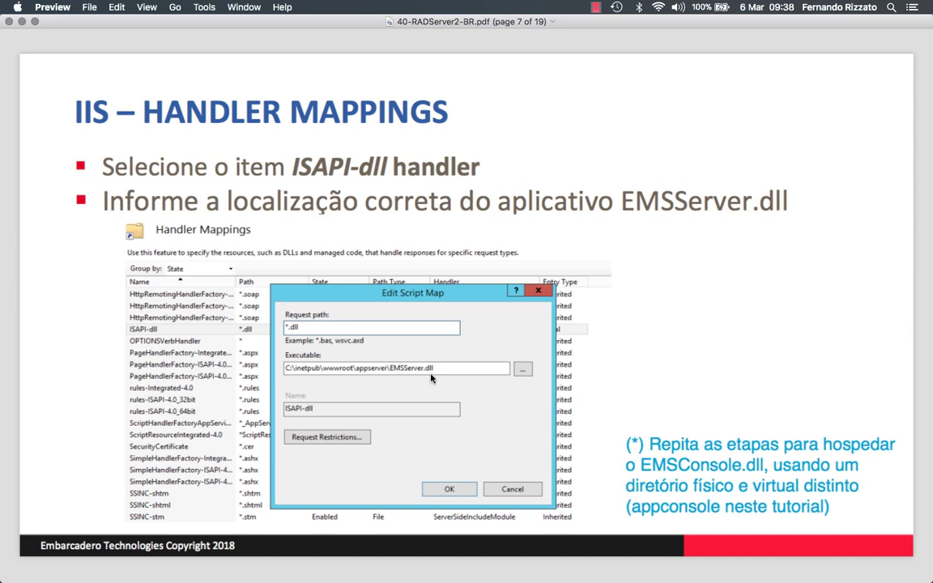
Review the ISAPI activation and Handler Mappings slides, and advance the presentation to the RAD Server dependencies slide
key(Up)
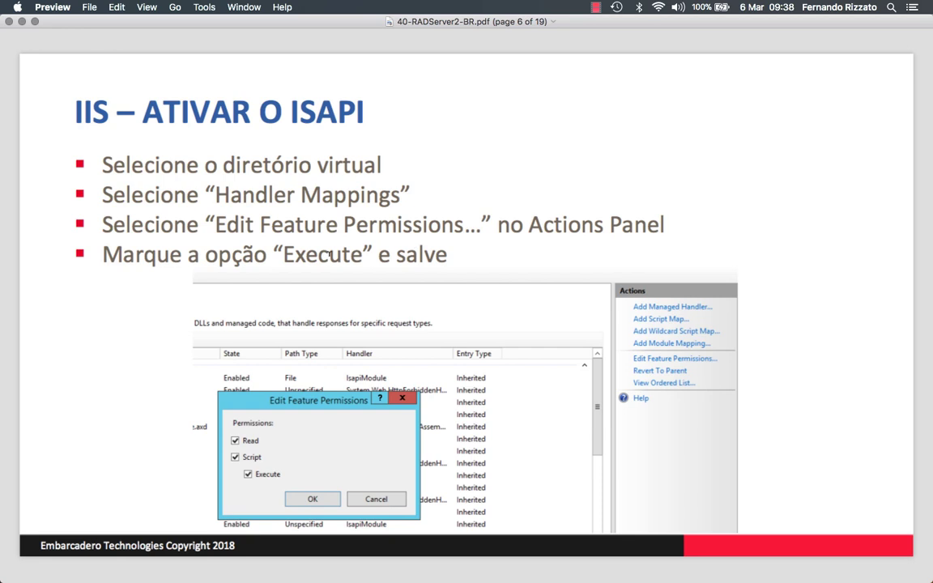
key(Down)
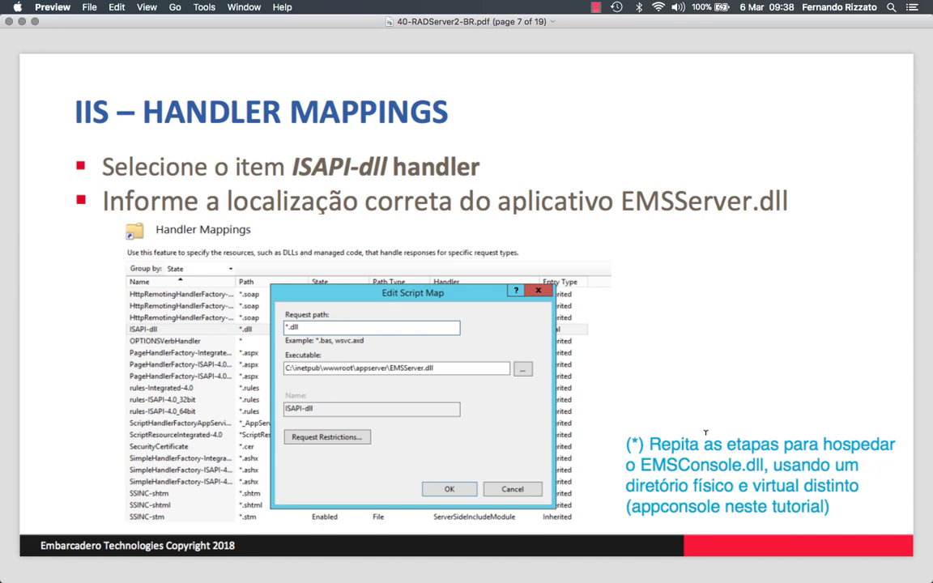
key(Down)
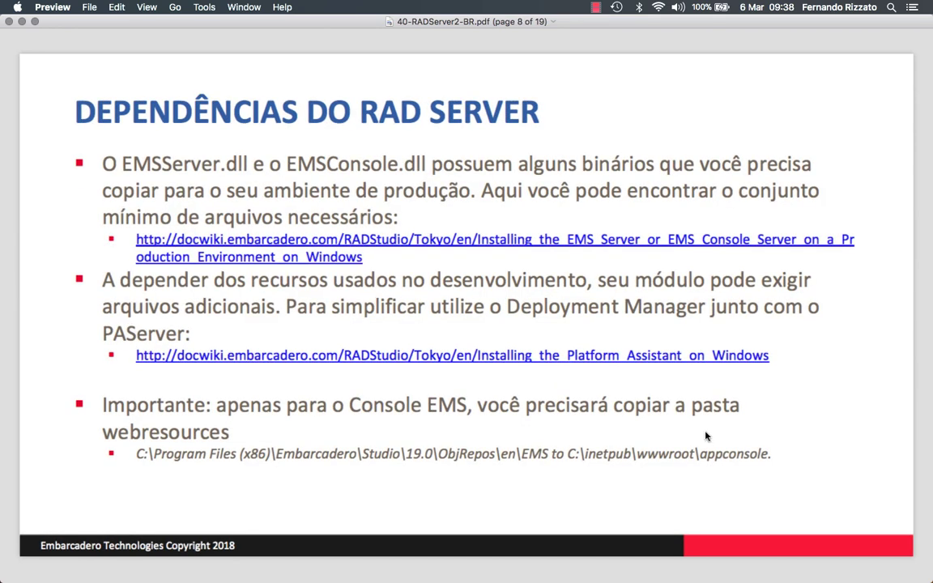
Switch to Windows Server 2012 R2, view appserver's home page in IIS Manager, and check the InterBase XE7 Server ems service in Services
key(super+Tab)
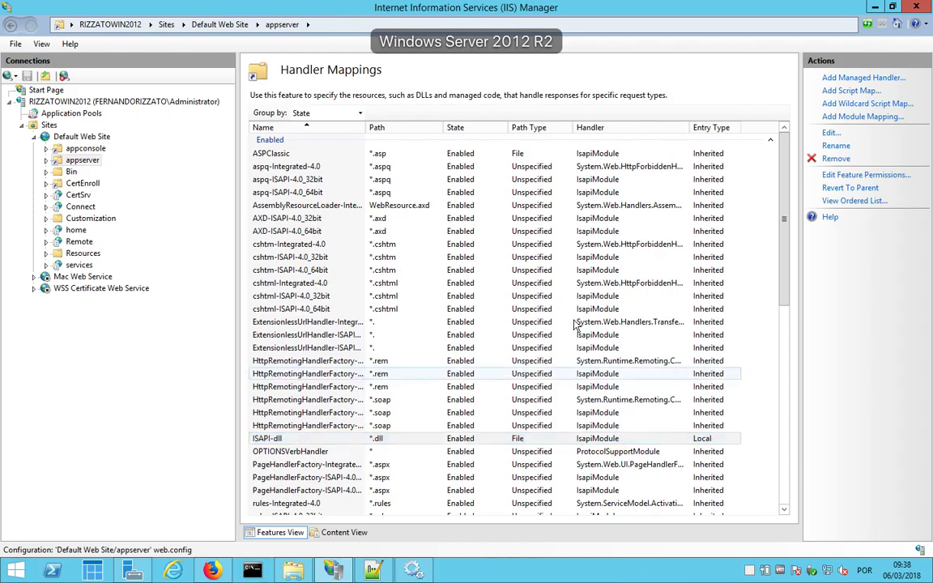
click(90, 163)
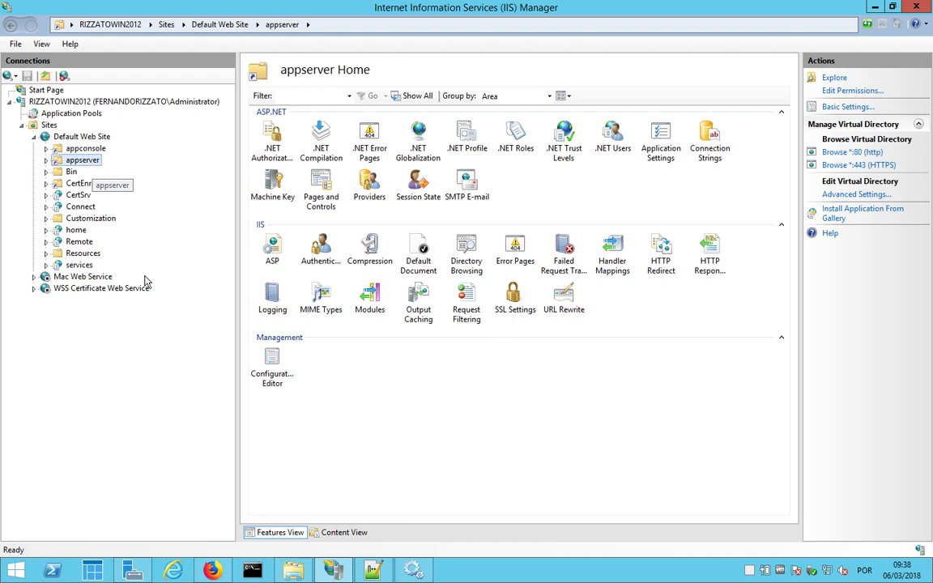
click(409, 572)
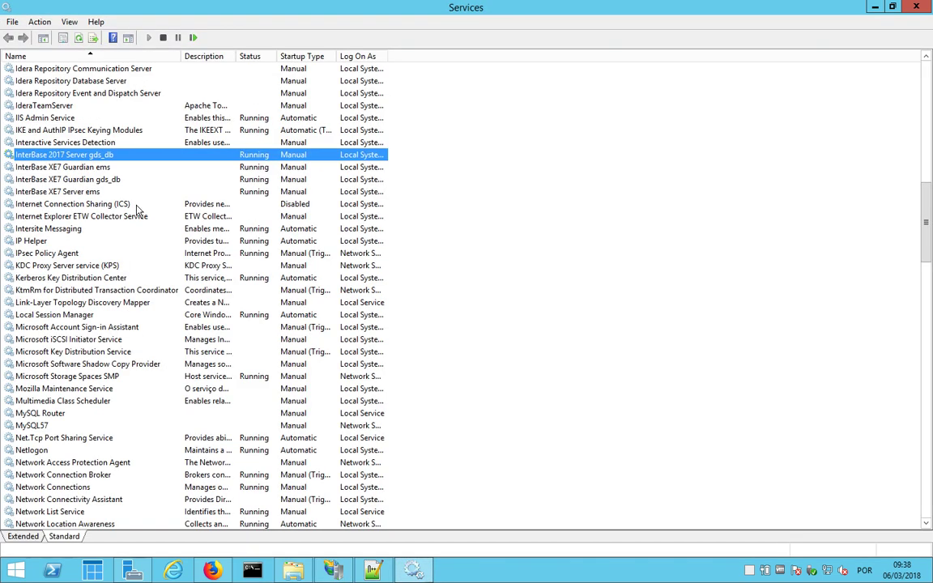
click(101, 191)
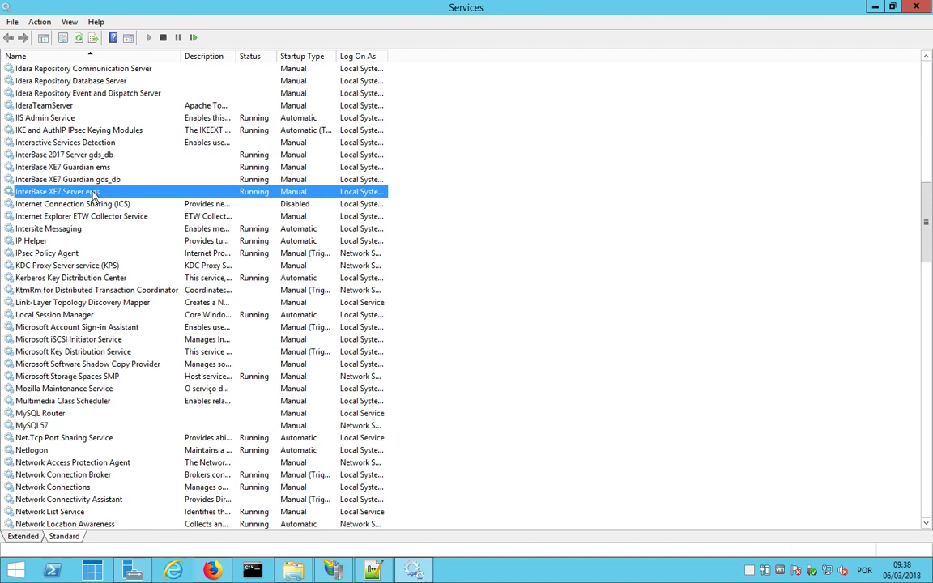
click(874, 8)
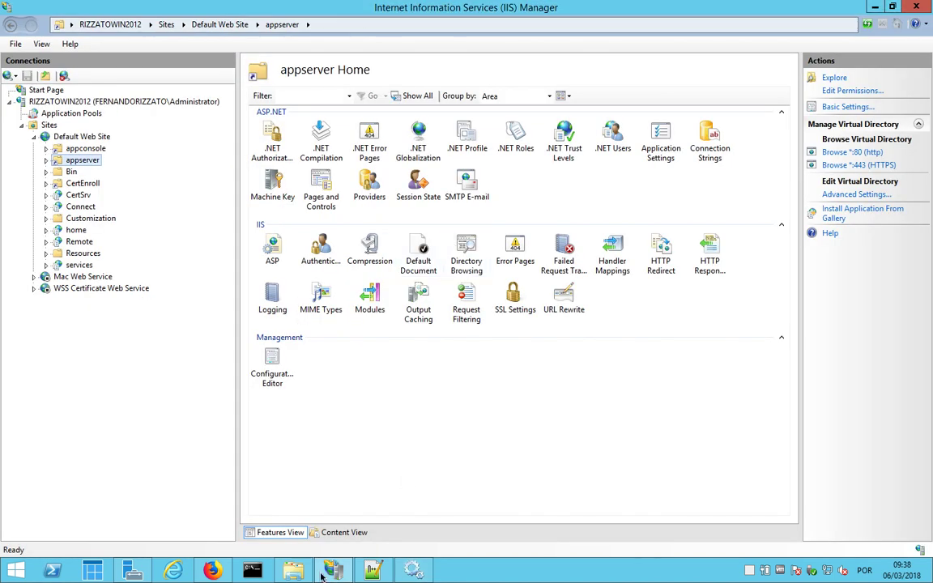
Inspect the files in C:\inetpub\wwwroot\appserver alongside the RAD Server dependencies slide
click(293, 570)
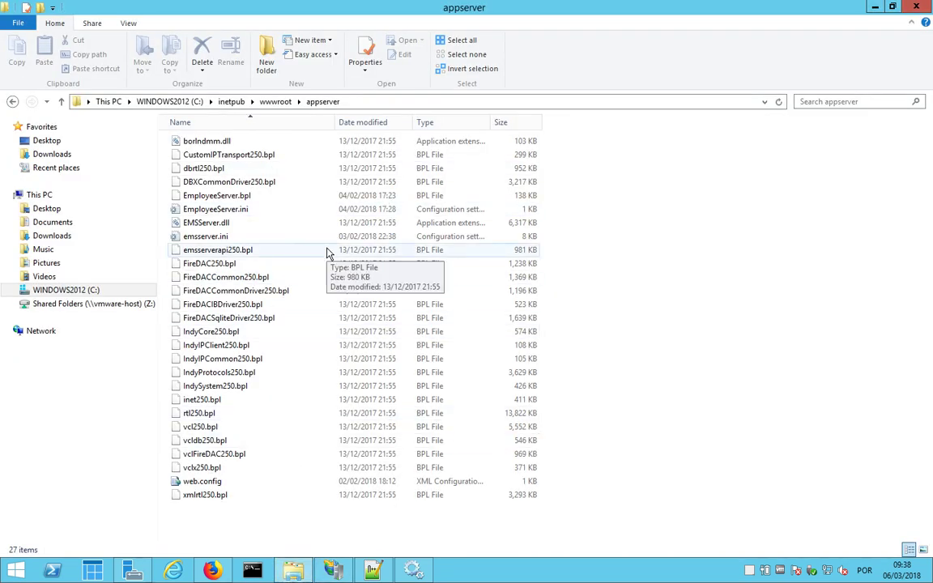
key(super+Tab)
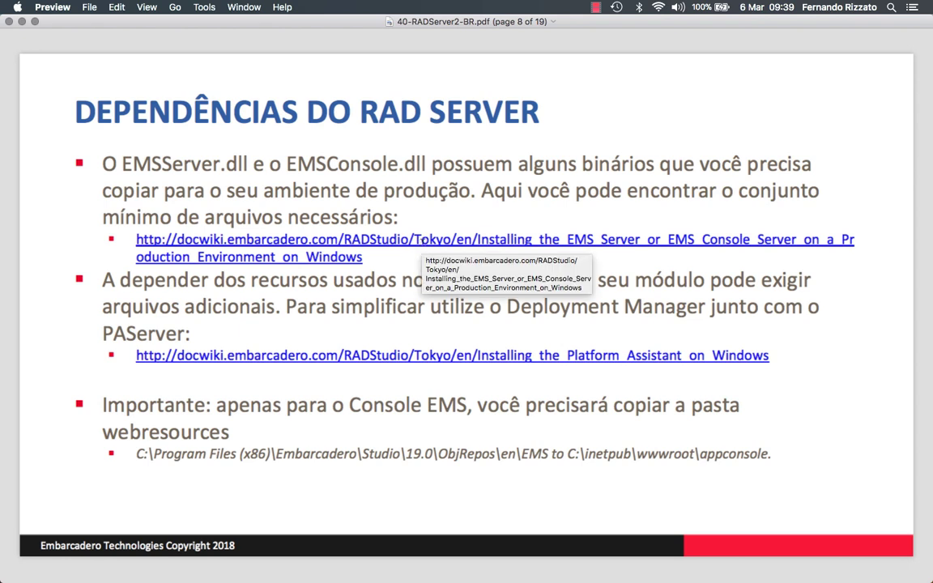
key(ctrl+Right)
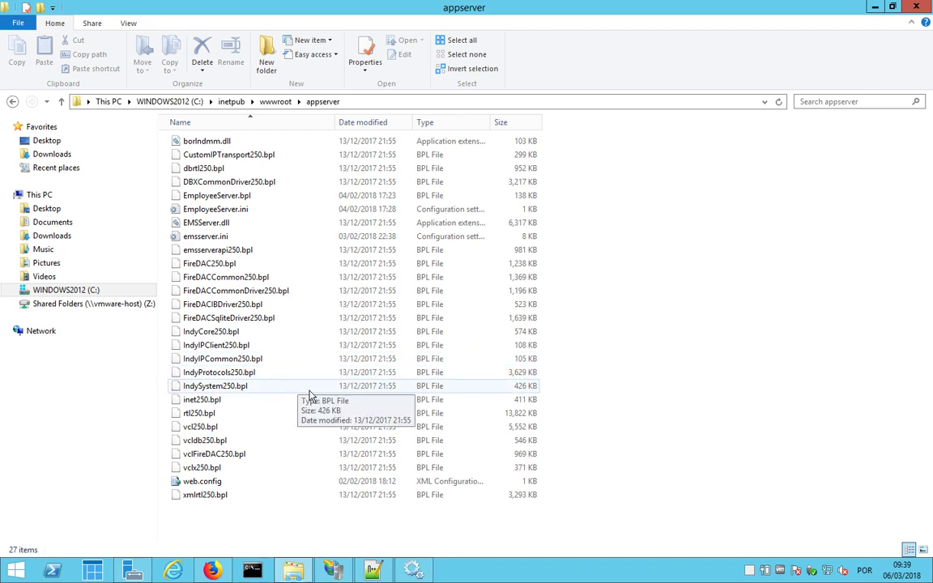
Switch to the RAD Studio machine, start paserver 19.0 without a connection profile password, enter ip at its prompt and minimize the console
key(super+Tab)
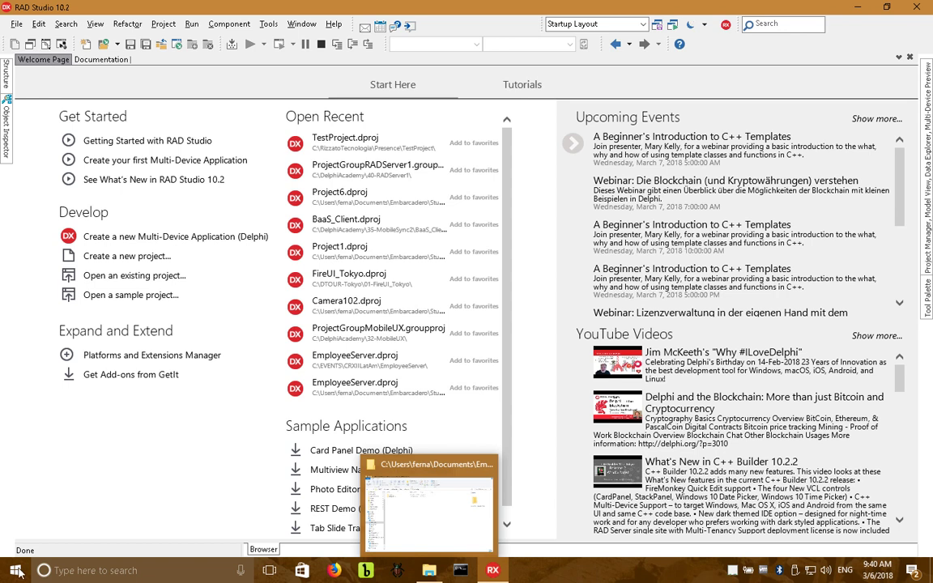
key(super)
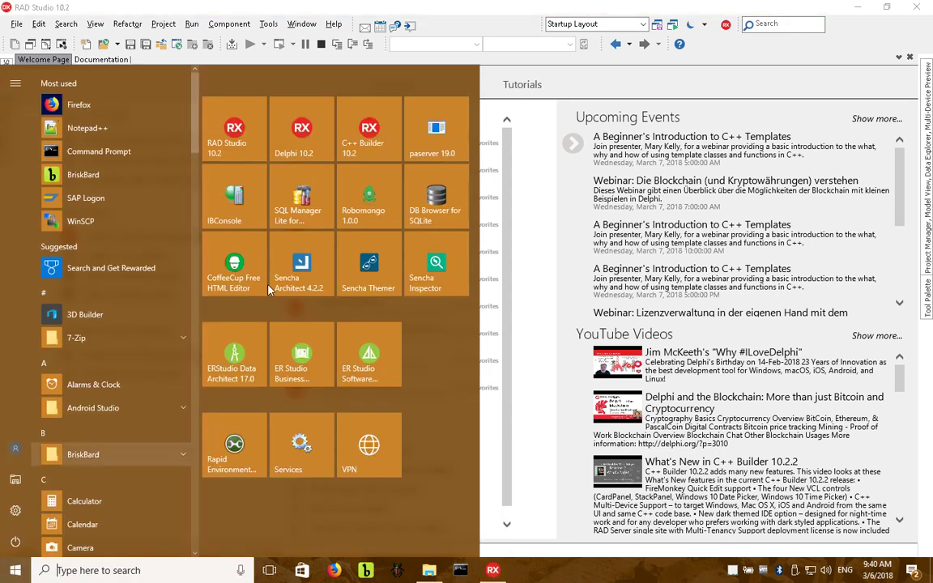
click(426, 144)
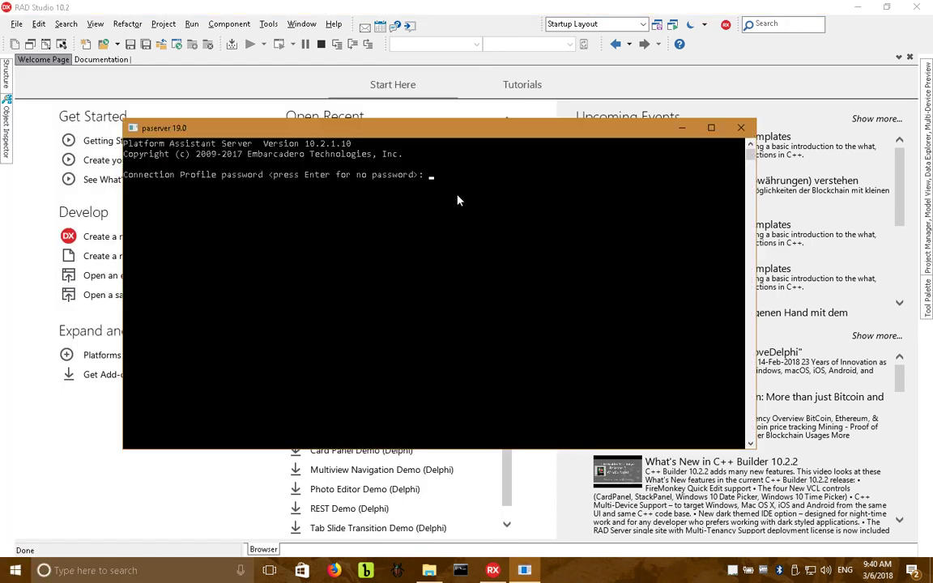
key(Return)
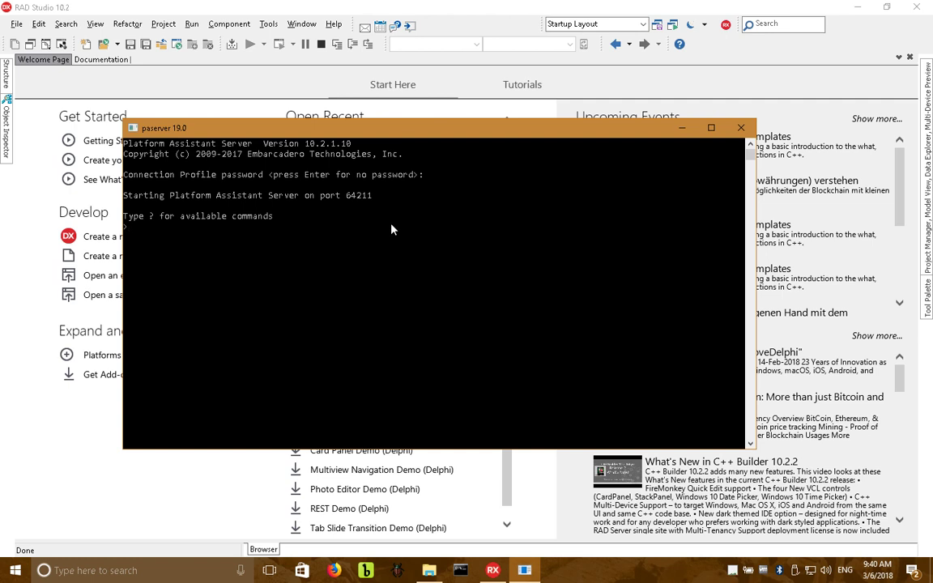
text(ip)
key(Return)
click(680, 128)
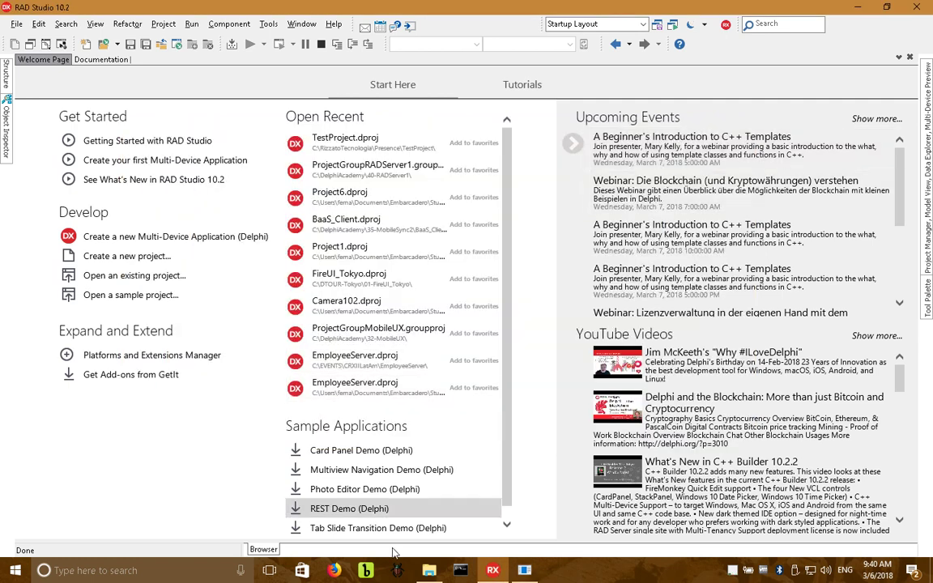
Open the EmployeeServer.dproj project from the RADServerDeploy\EmployeeServer folder in RAD Studio
click(430, 571)
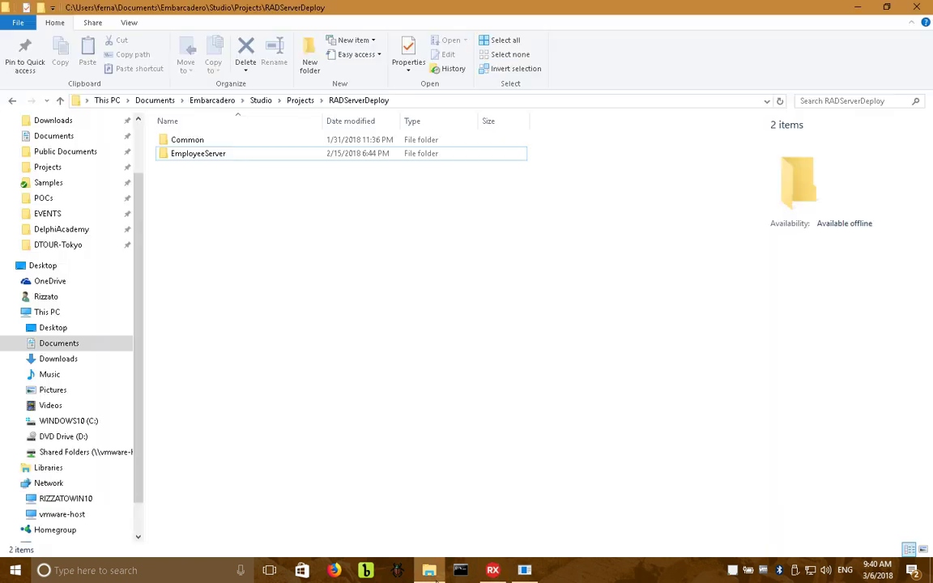
double_click(199, 153)
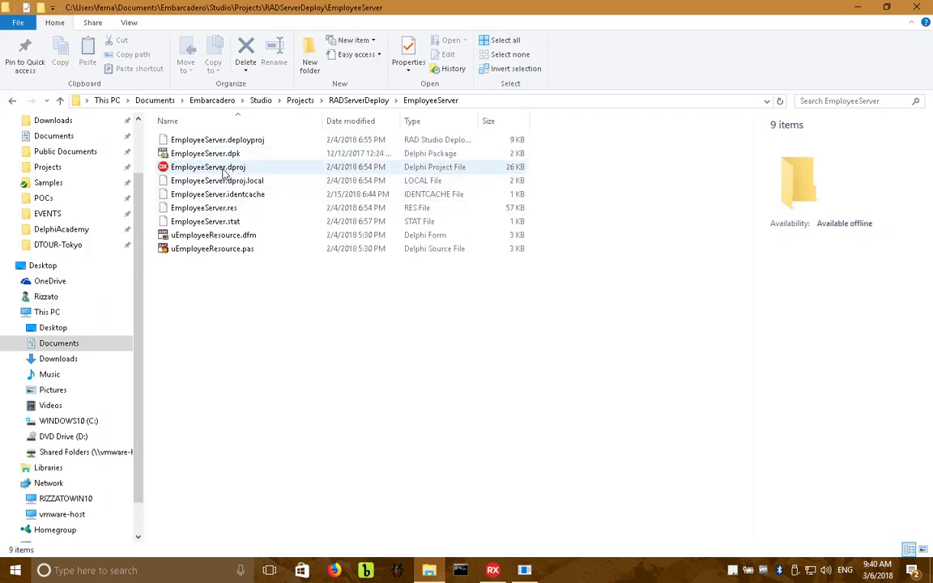
click(225, 170)
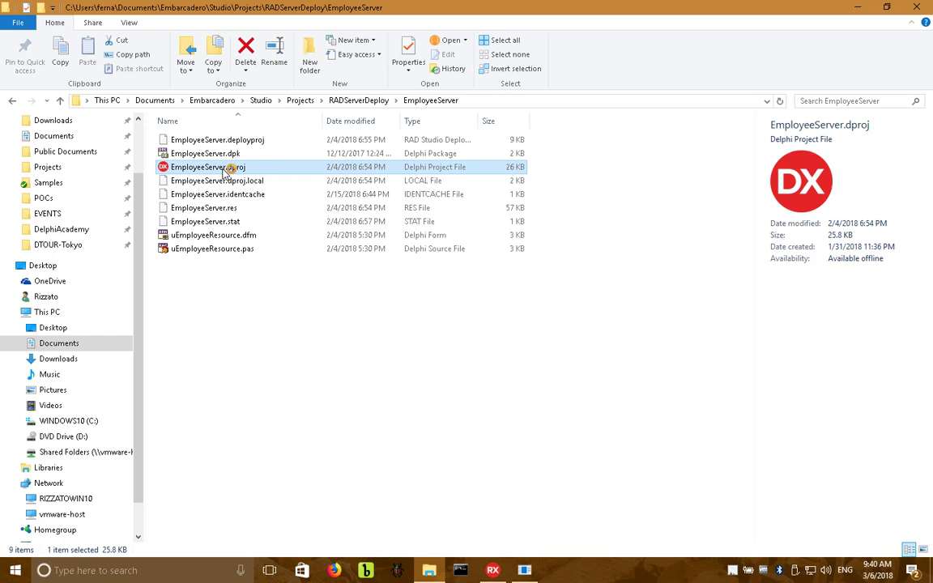
click(429, 572)
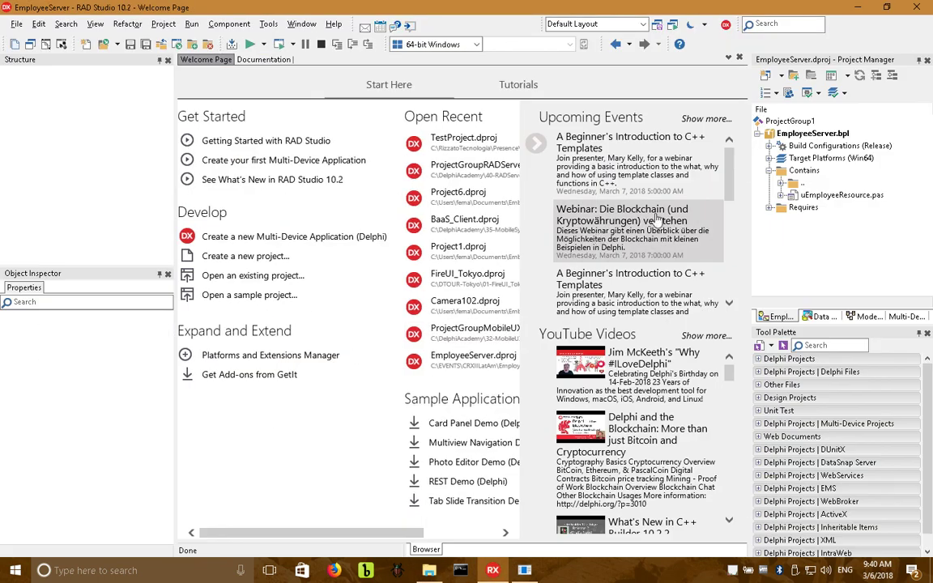
Expand EmployeeServer's target platforms and check the connection profile in the 64-bit Windows platform properties
double_click(782, 159)
click(812, 182)
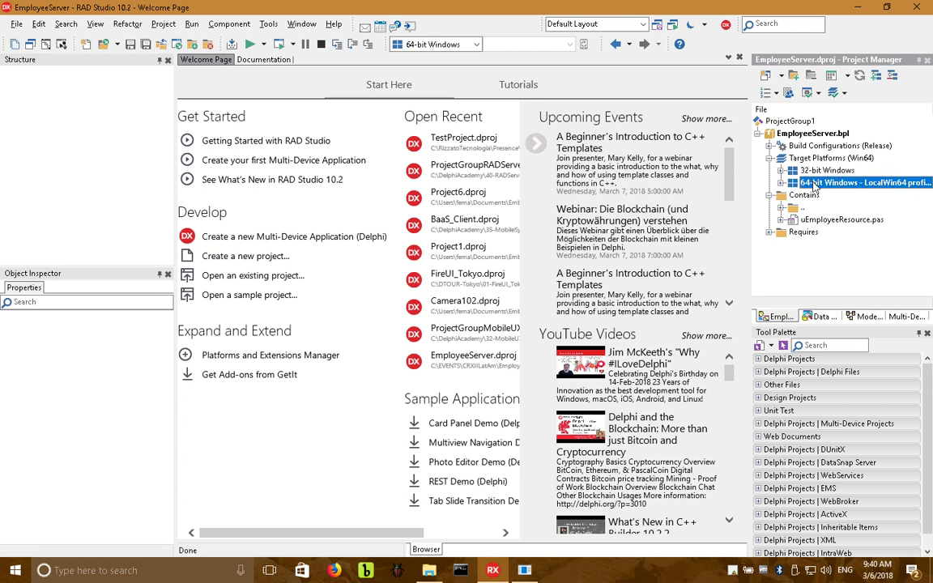
right_click(813, 182)
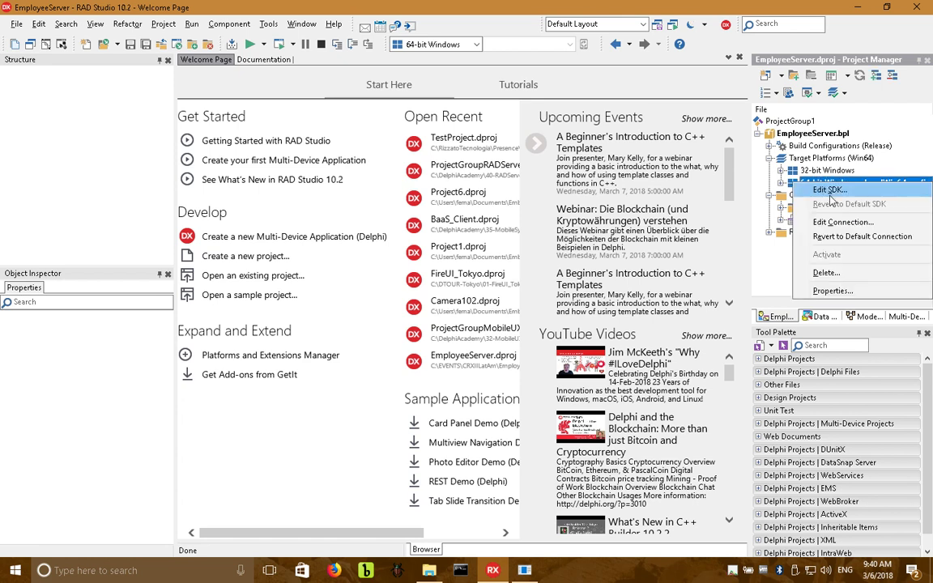
click(832, 292)
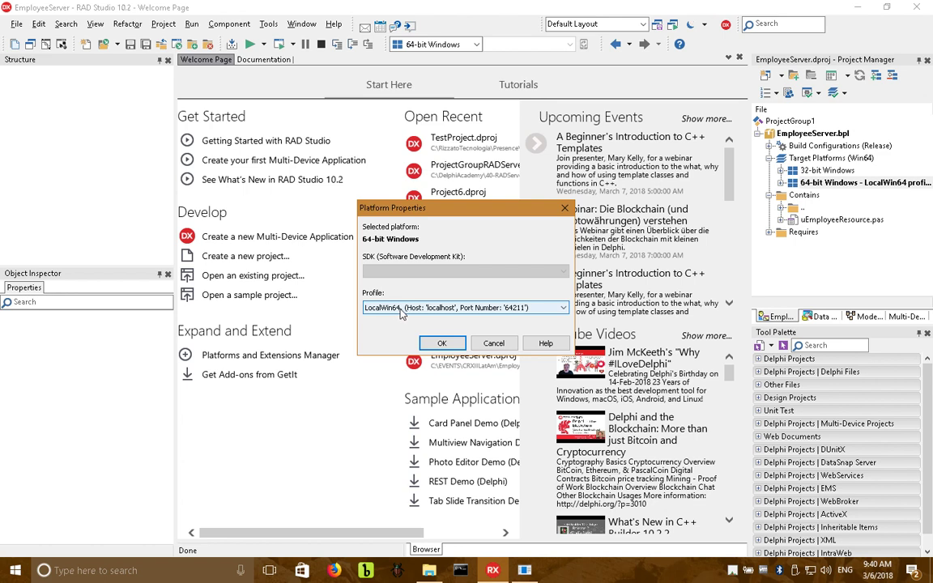
key(Return)
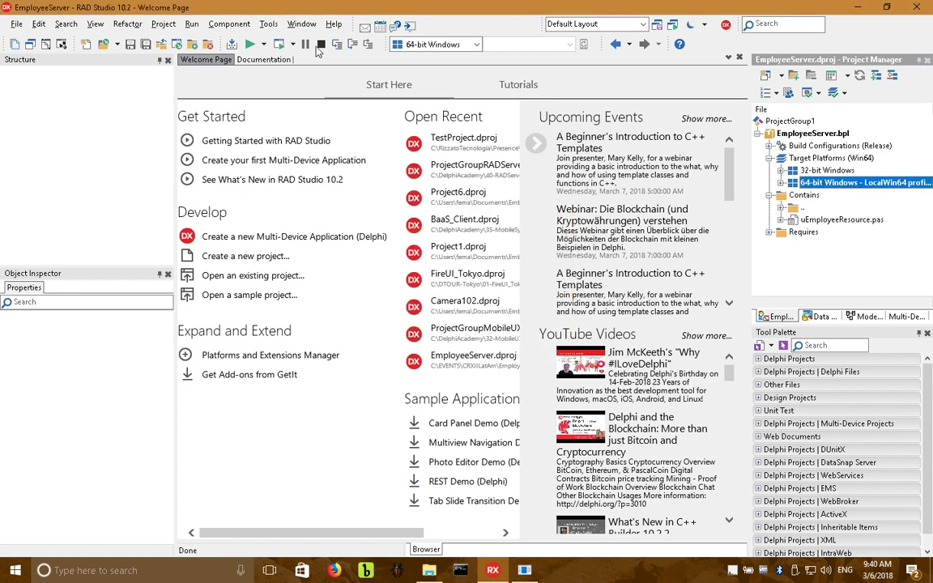
Review the LocalWin64 profile in the Connection Profile Manager, test its connection and close the options
click(267, 23)
click(279, 36)
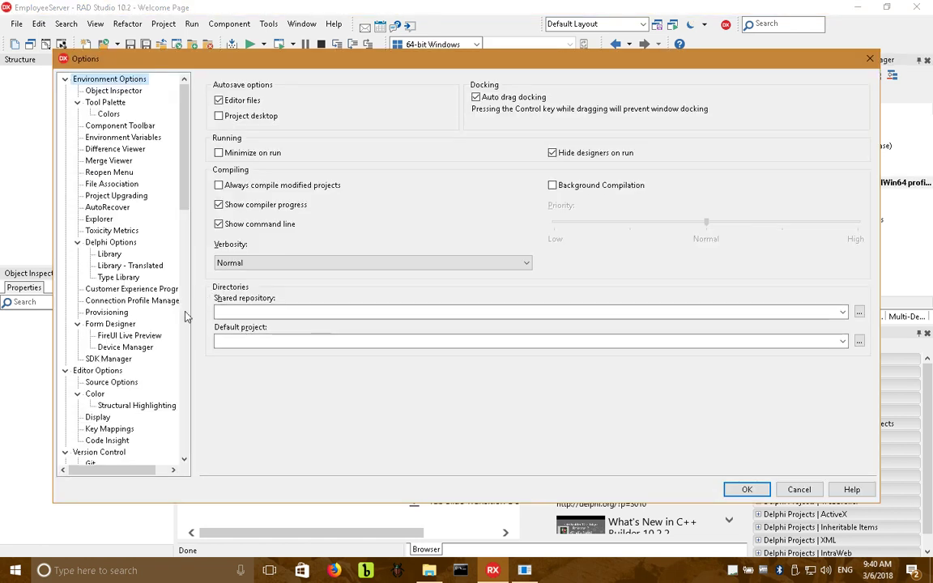
click(125, 301)
click(251, 145)
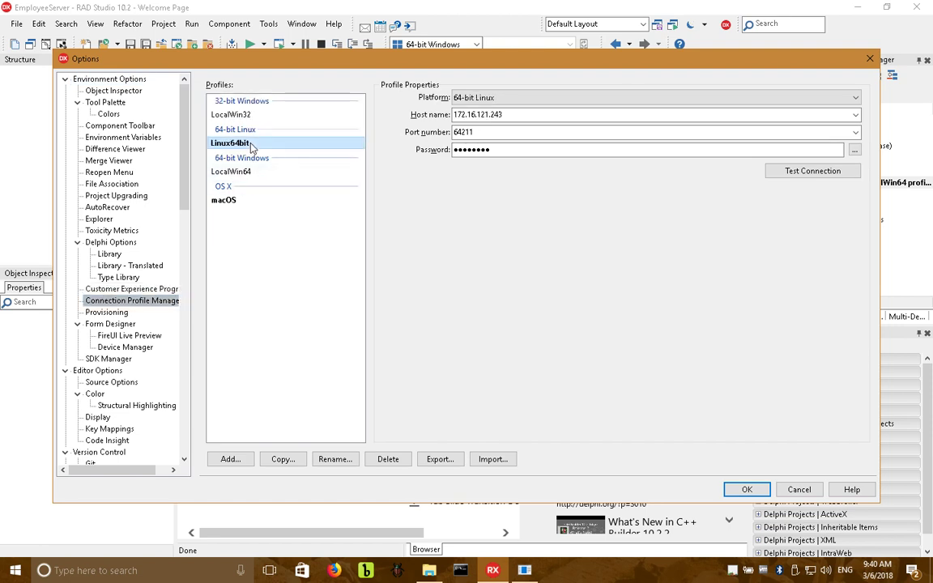
click(250, 173)
click(473, 115)
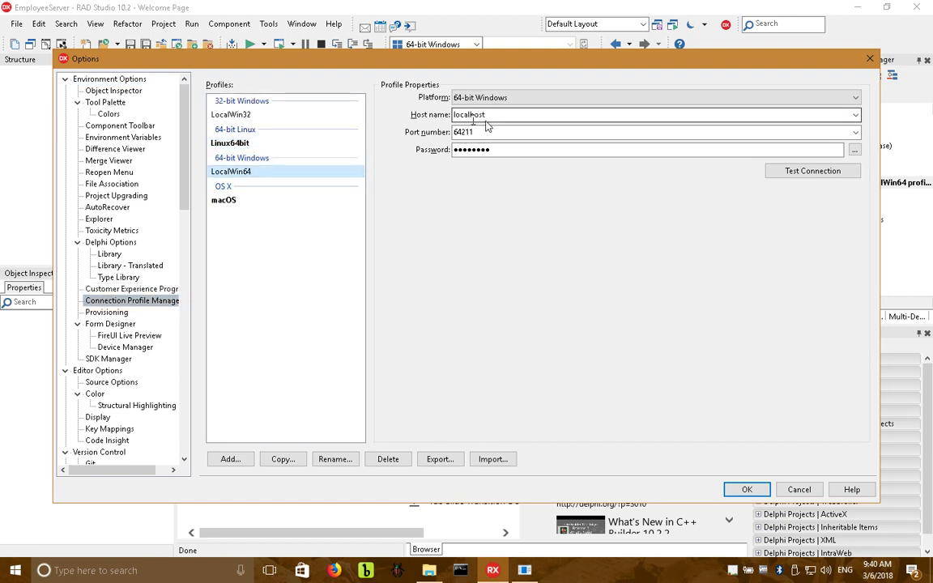
click(808, 171)
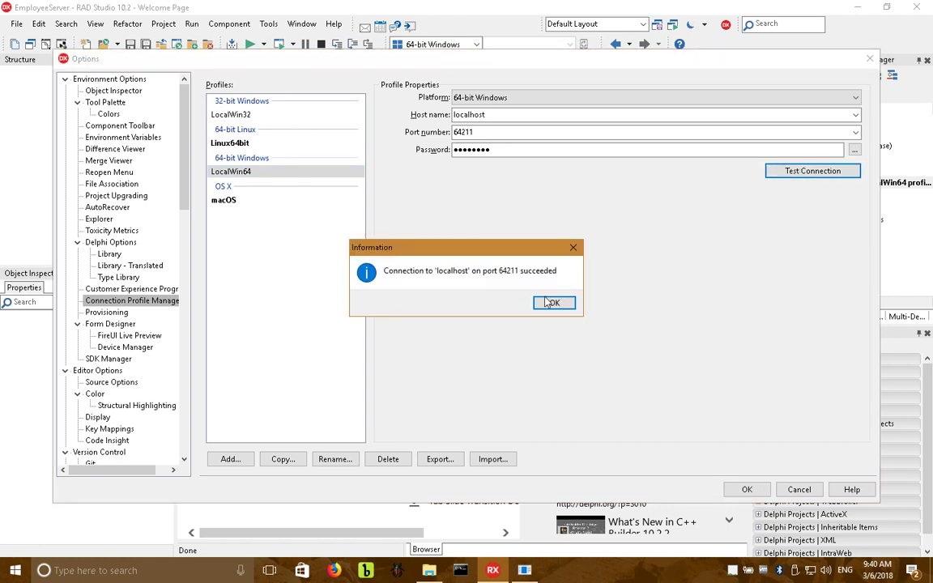
click(553, 302)
click(746, 489)
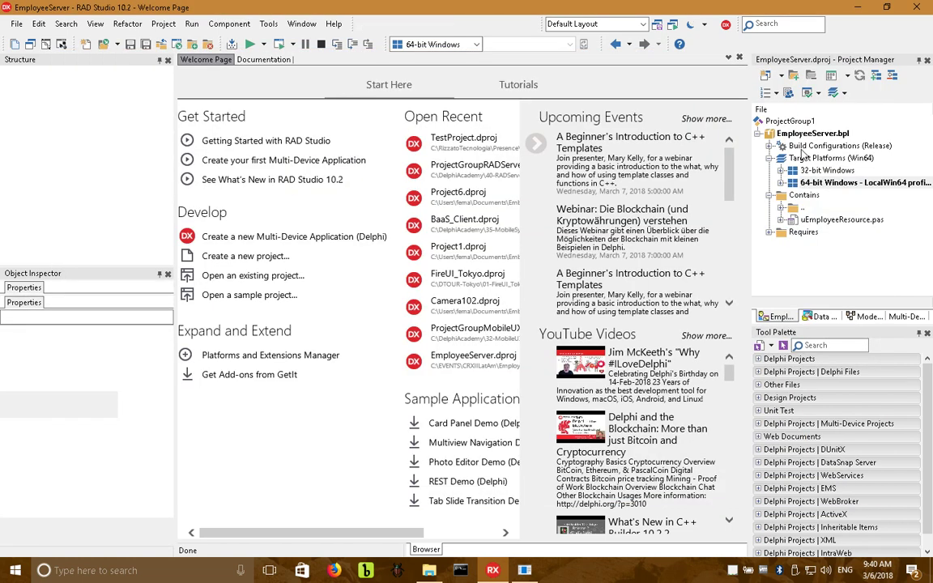
Open the Deployment page for the EmployeeServer project, agreeing to compile it for the 64-bit Windows release configuration
click(166, 27)
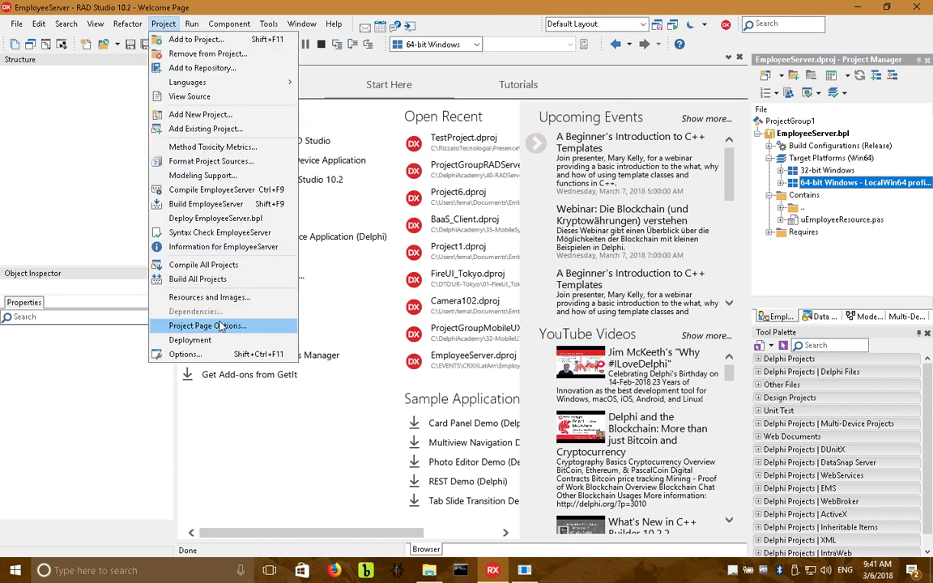
click(222, 290)
key(Escape)
click(163, 23)
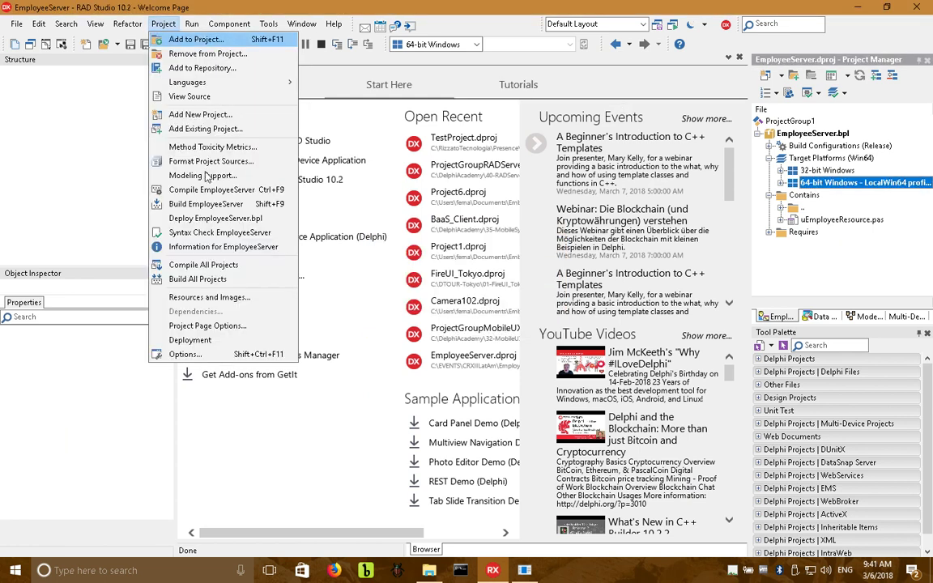
click(217, 340)
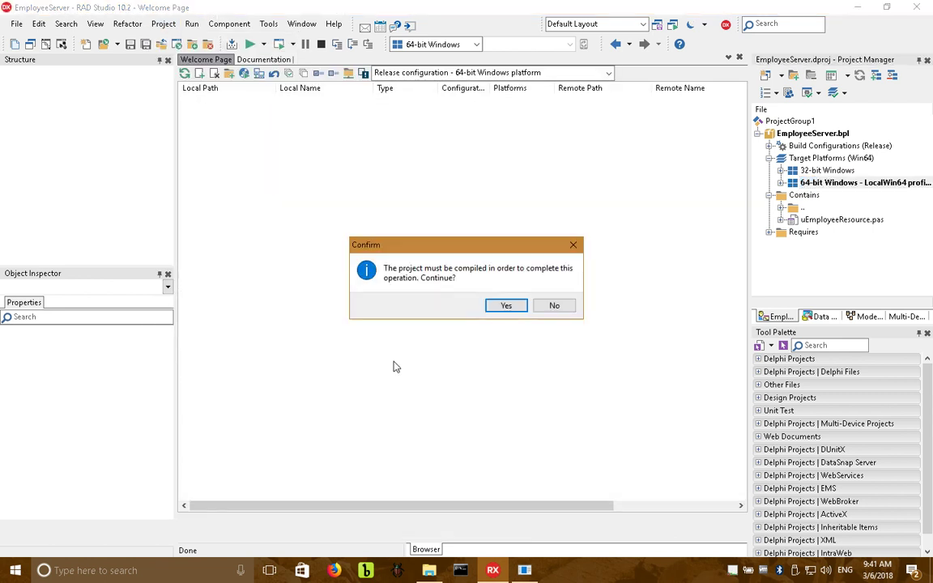
click(508, 306)
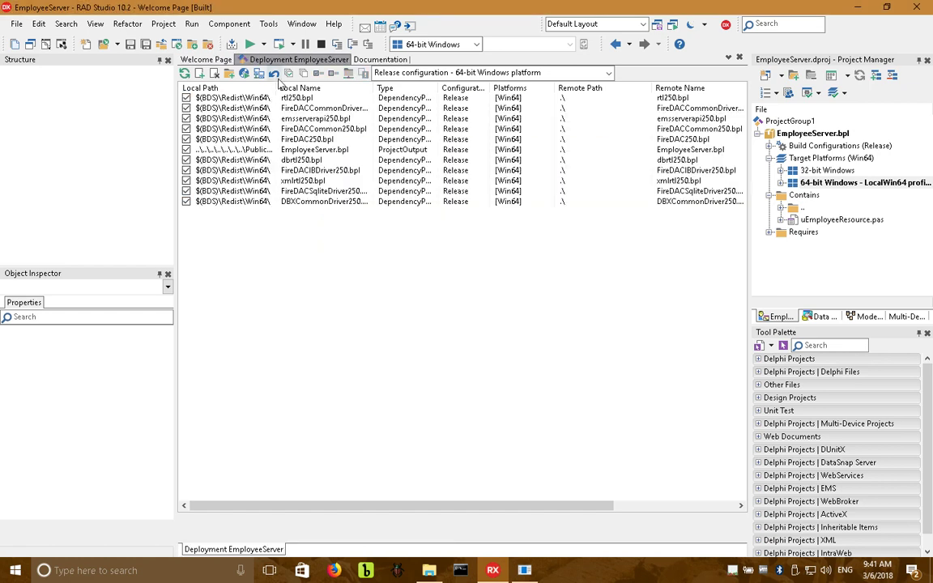
Widen the Local Path column of the deployment file list and sort the files by local path
drag(276, 86, 301, 86)
click(234, 89)
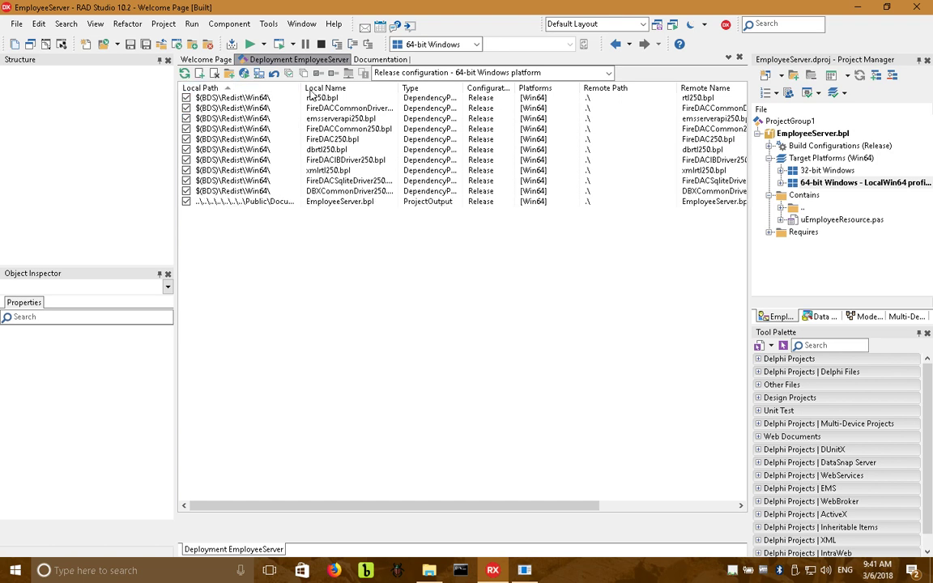
drag(301, 88, 325, 87)
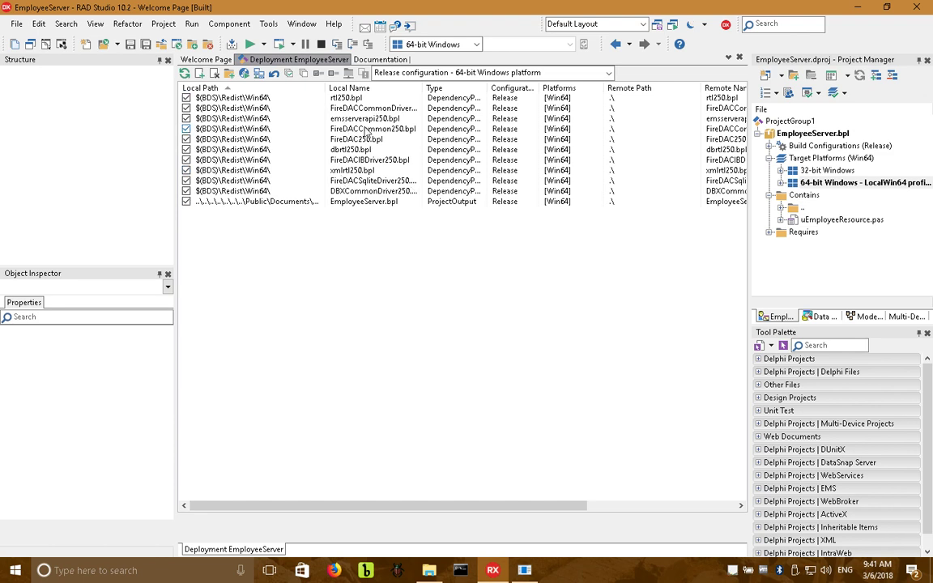
Widen the Local Name column of the deployment list and recheck the connection profile in the 64-bit Windows platform properties
drag(426, 87, 444, 110)
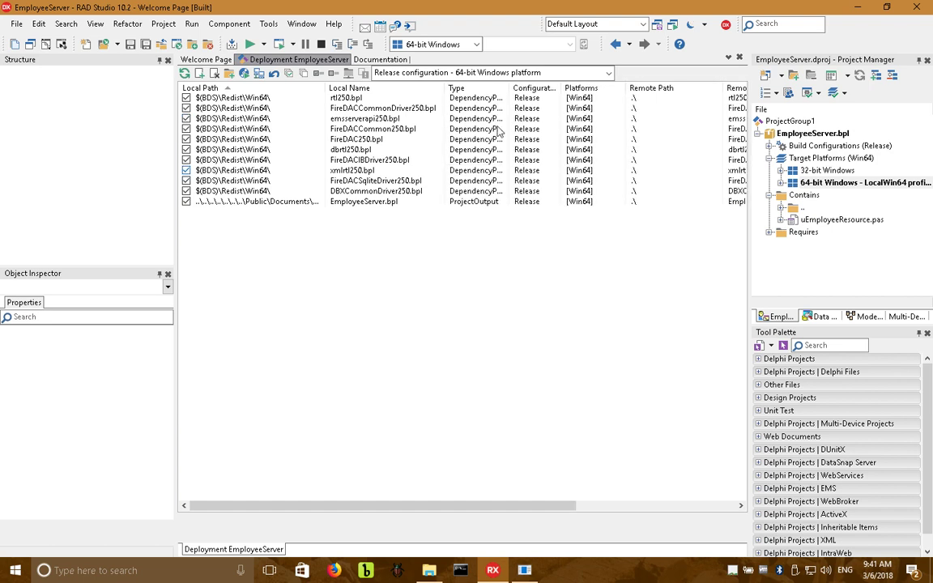
click(819, 185)
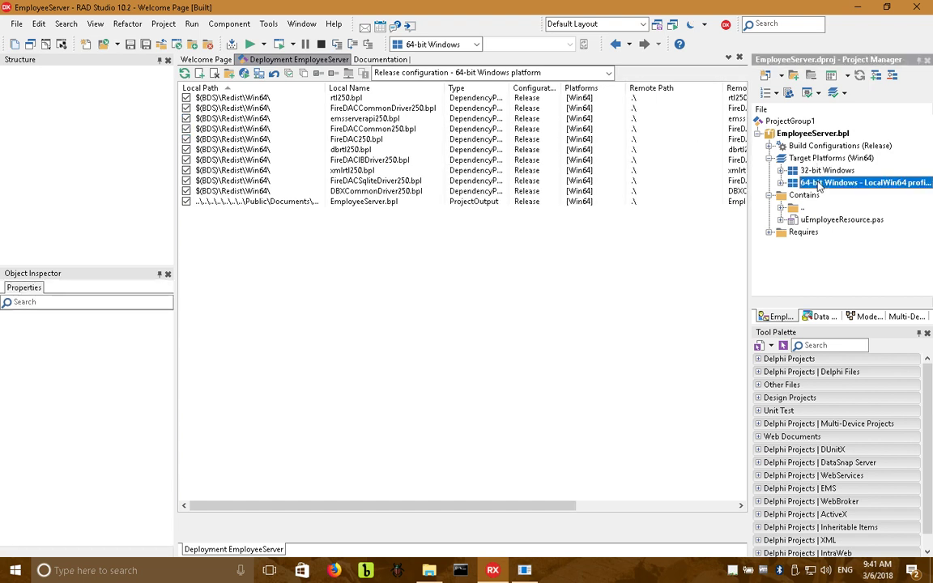
right_click(819, 186)
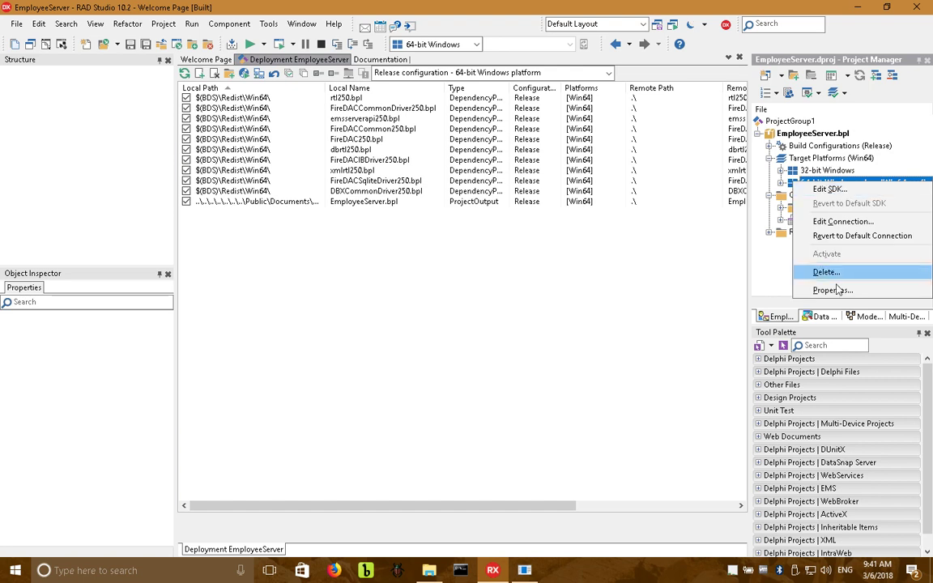
click(814, 263)
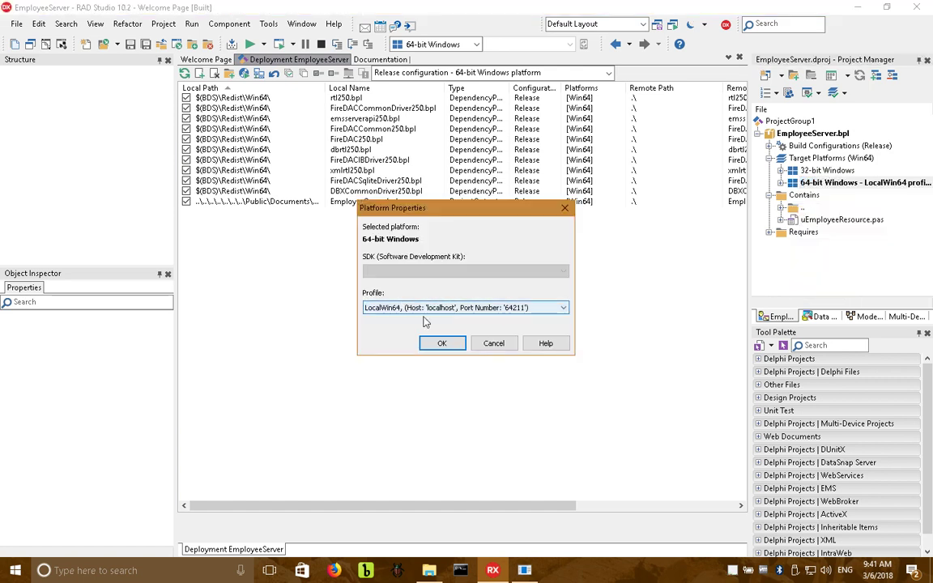
click(496, 349)
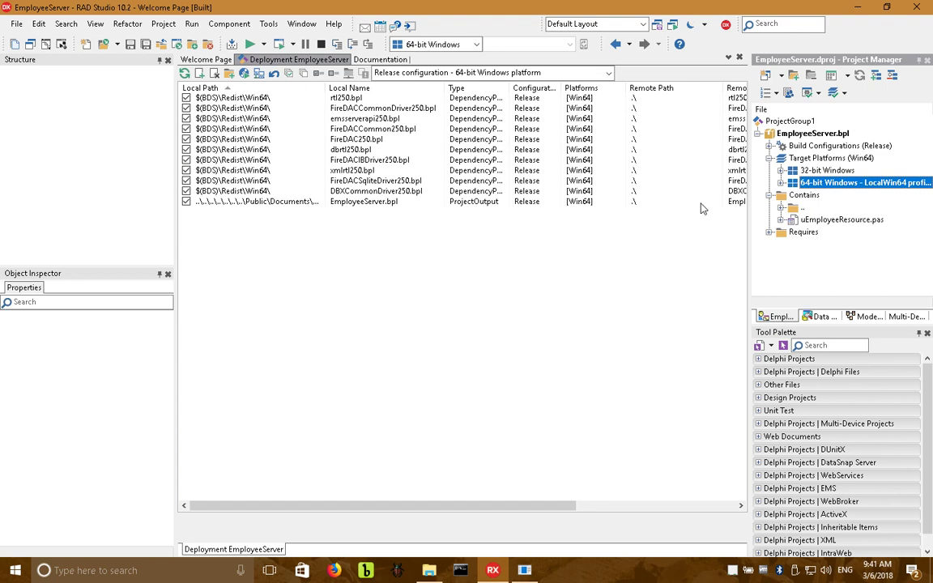
Check the PAServer console and deploy the EmployeeServer package with its dependencies for the 64-bit Windows release configuration
click(525, 570)
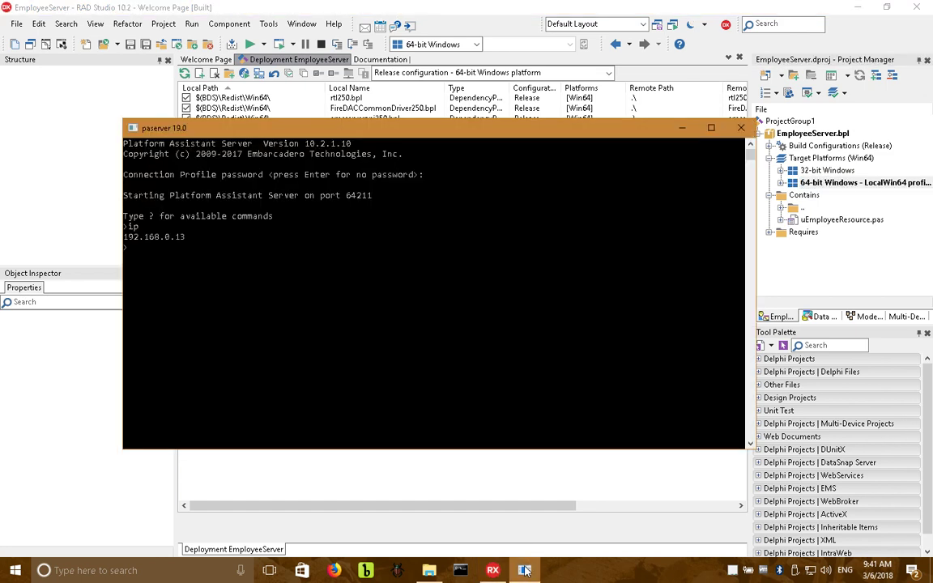
click(495, 570)
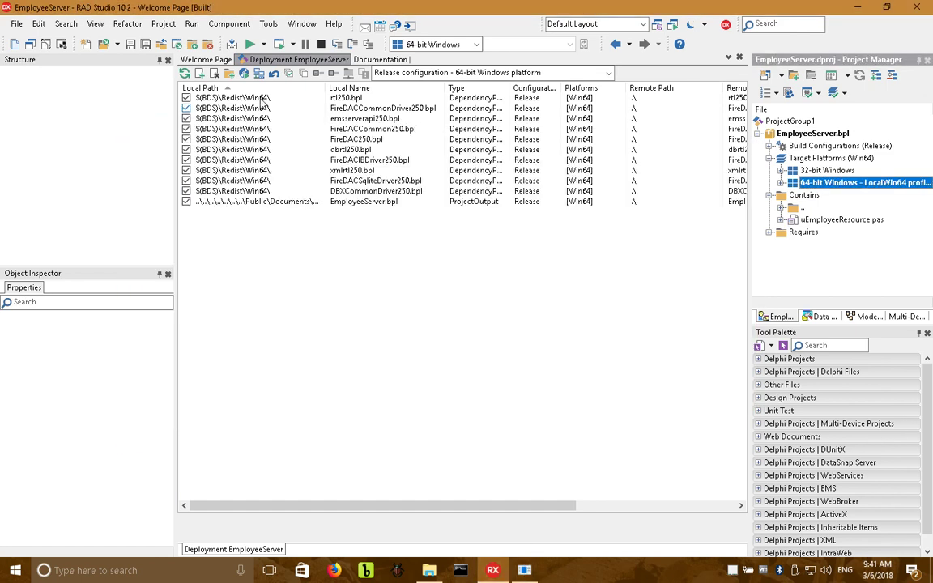
click(218, 73)
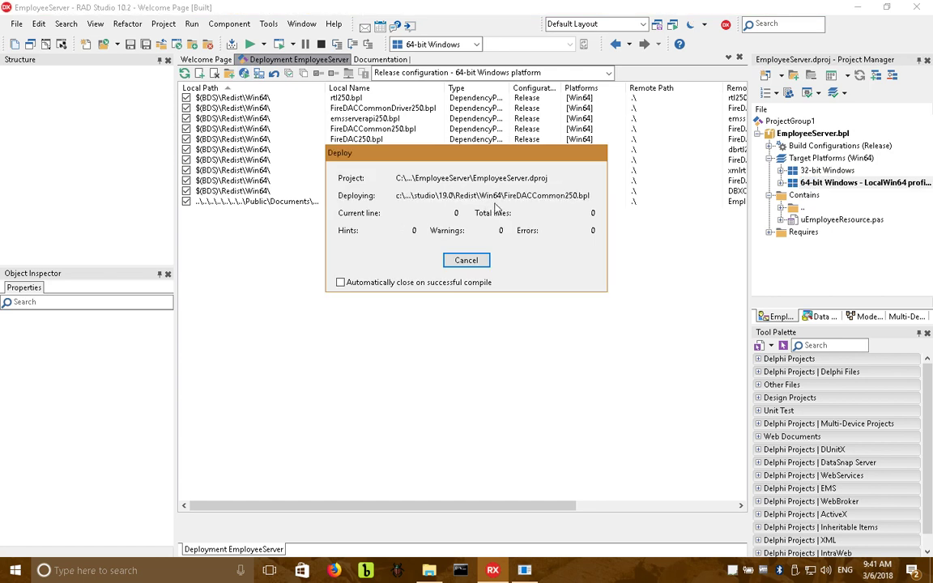
Open File Explorer maximized and browse from C:\Embarcadero\PAServer\19.0\scratch-dir into the LocalWin64 profile's EmployeeServer folder
click(425, 570)
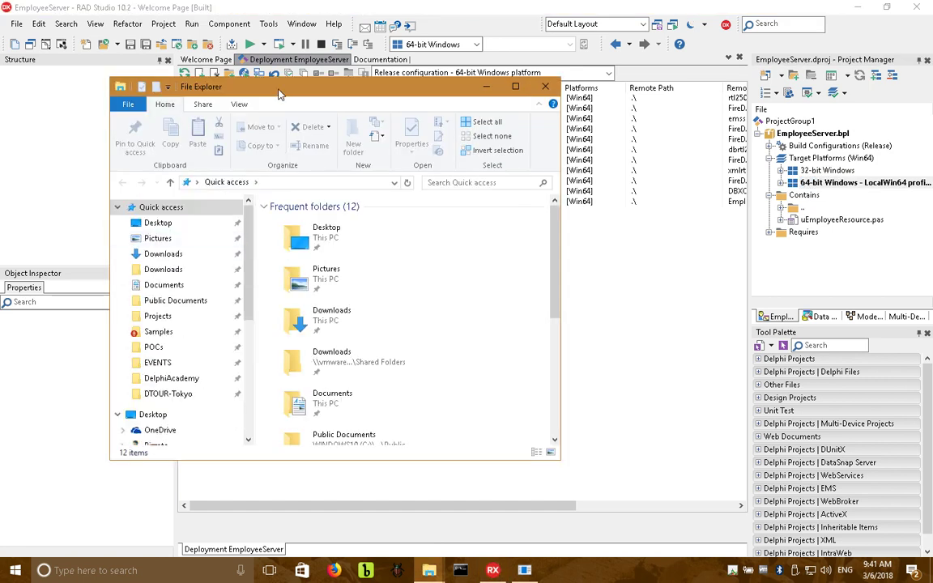
double_click(283, 81)
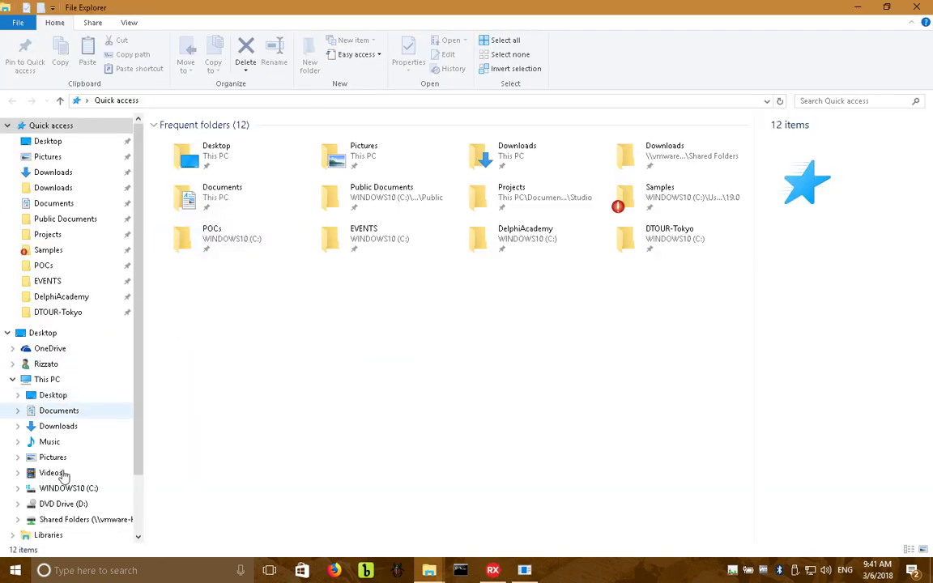
click(69, 487)
click(202, 272)
click(198, 298)
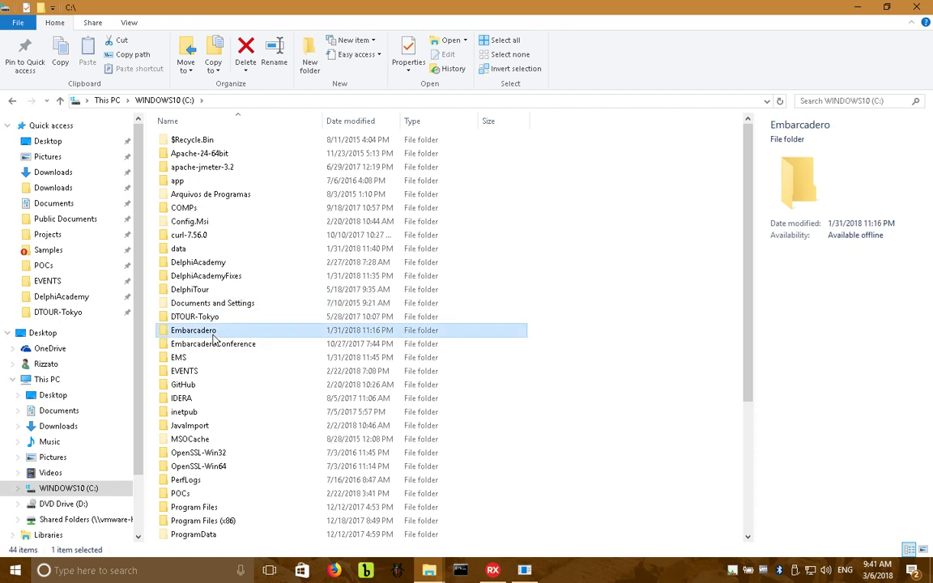
double_click(199, 297)
double_click(202, 303)
click(207, 144)
double_click(207, 148)
double_click(208, 144)
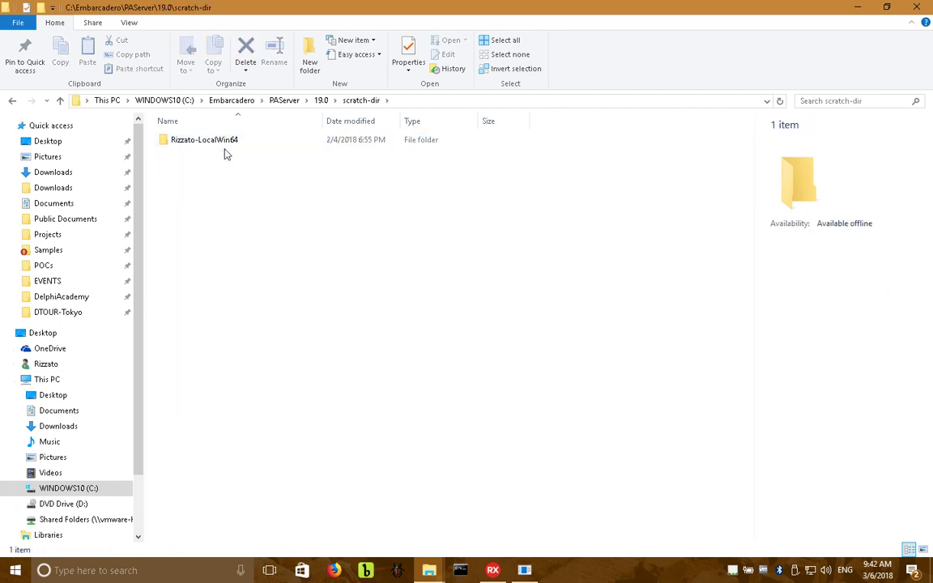
double_click(233, 139)
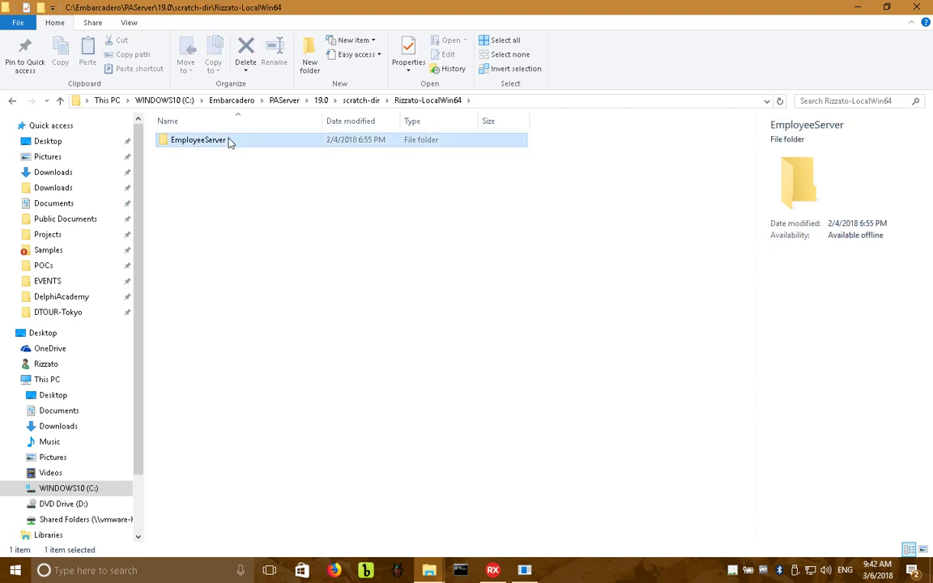
double_click(230, 141)
Examine the deployed files in the EmployeeServer folder, picking out EmployeeServer.bpl and selecting the whole set
drag(261, 304, 158, 128)
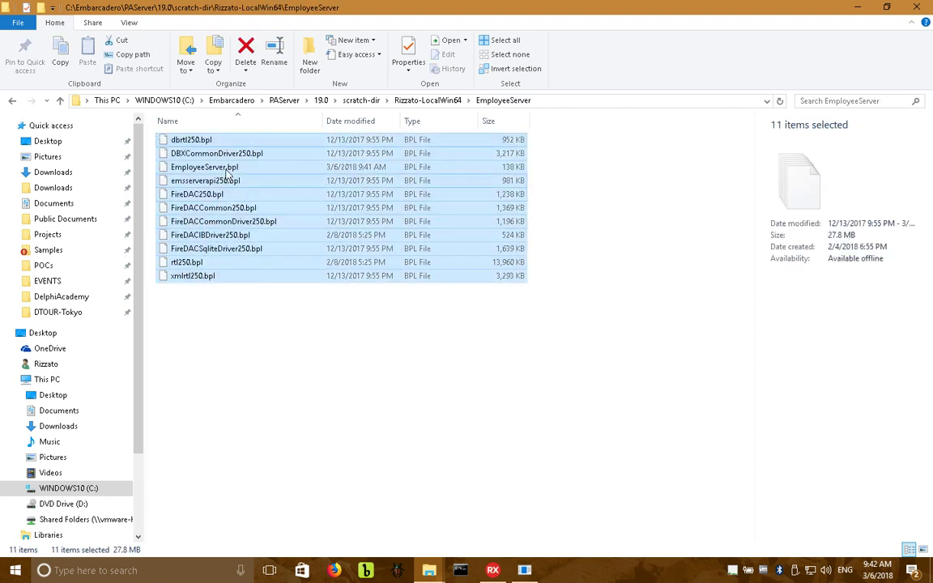
click(227, 173)
drag(243, 293, 159, 123)
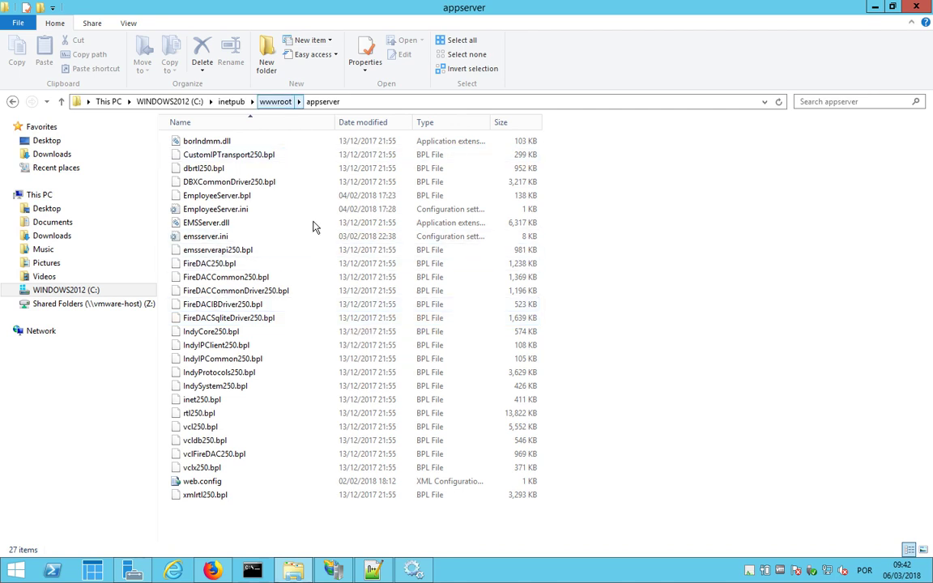
Consult the RAD Server dependencies slide, look through the open localhost pages in Firefox and load the Embarcadero MEAP Solution bookmark in a new tab
key(ctrl+Left)
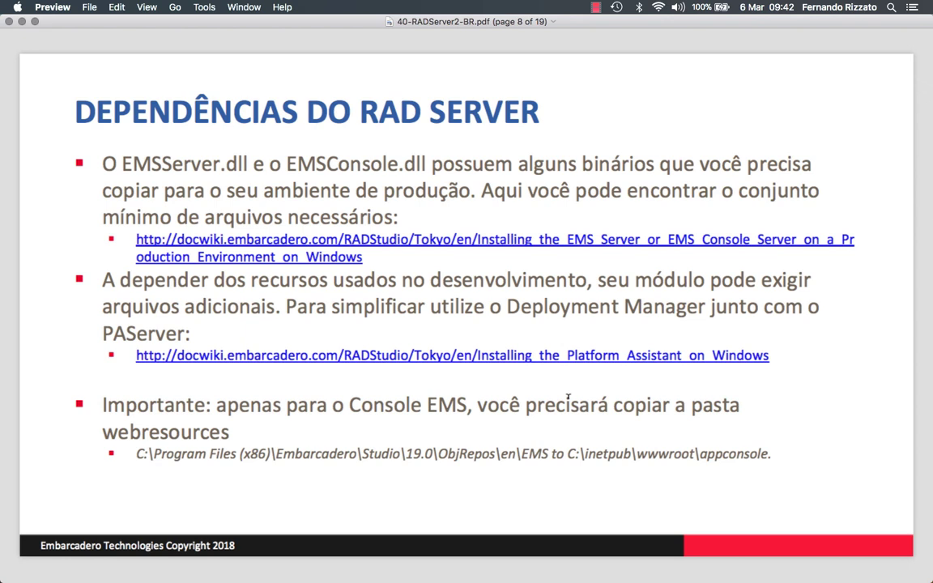
key(ctrl+Right)
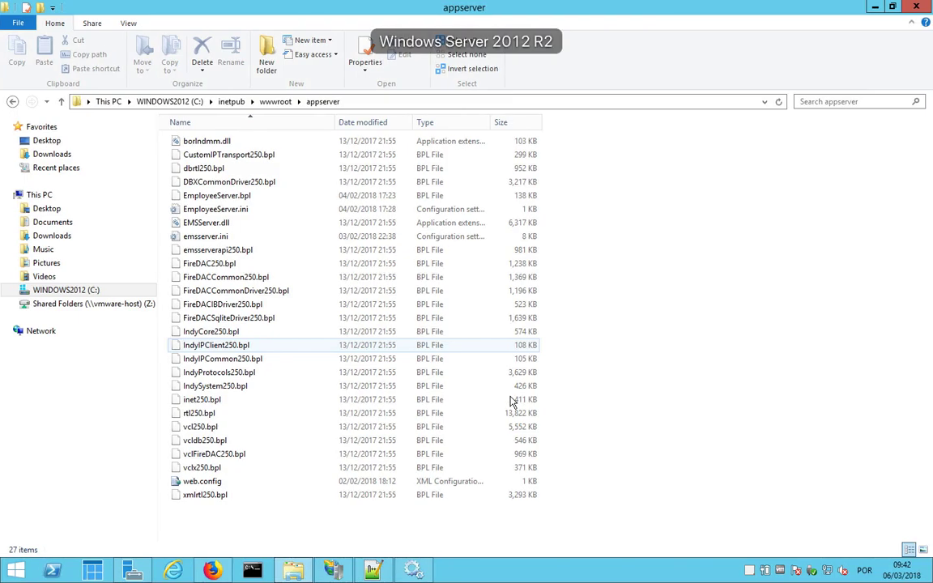
click(212, 571)
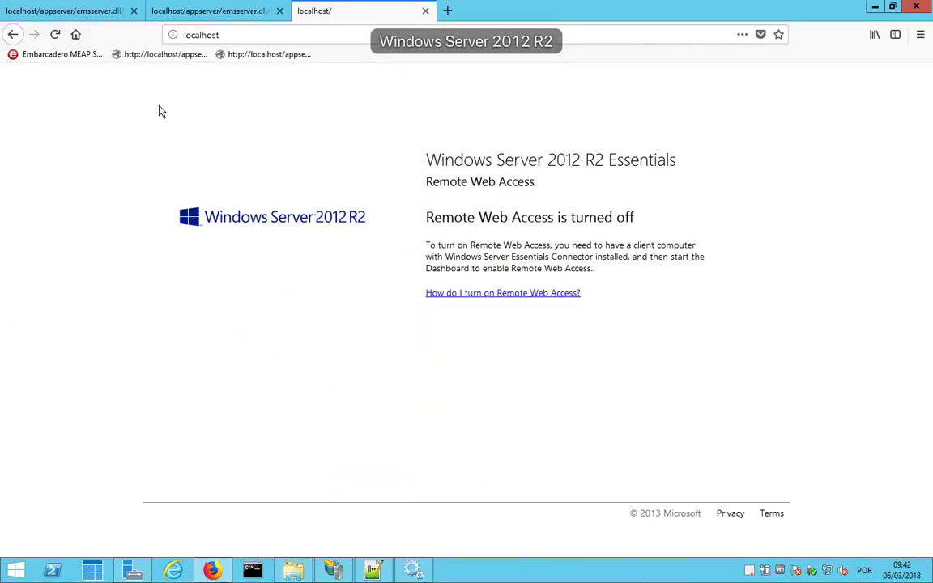
click(94, 11)
click(213, 11)
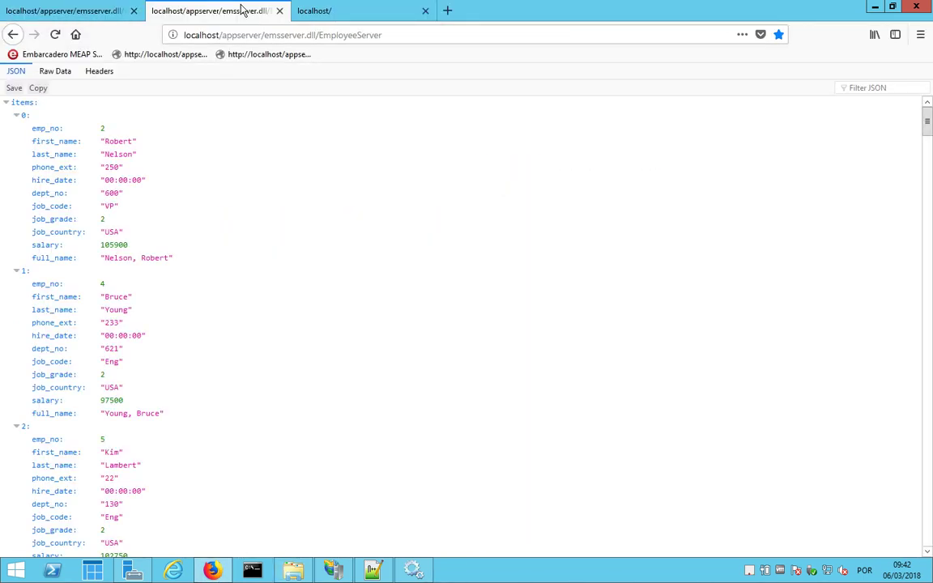
click(312, 9)
click(447, 12)
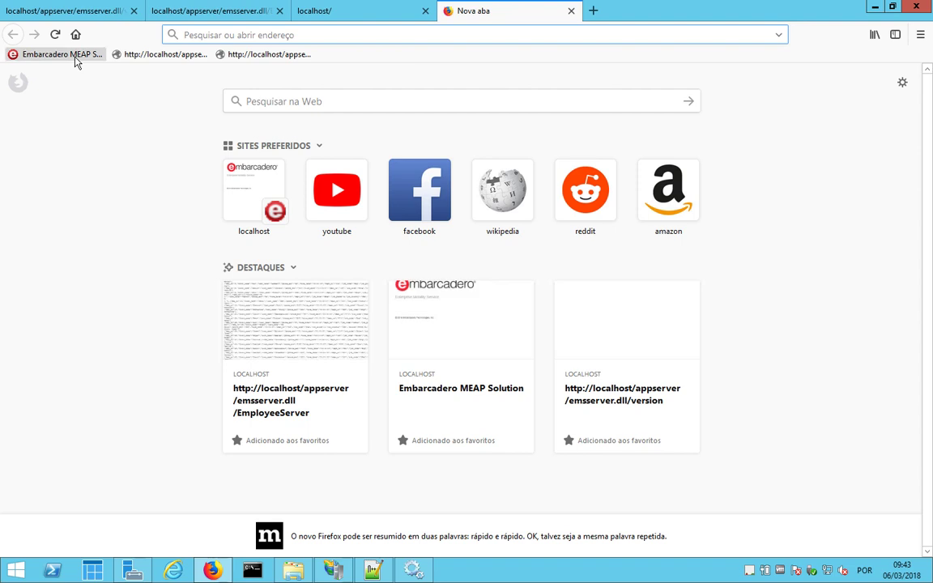
click(67, 51)
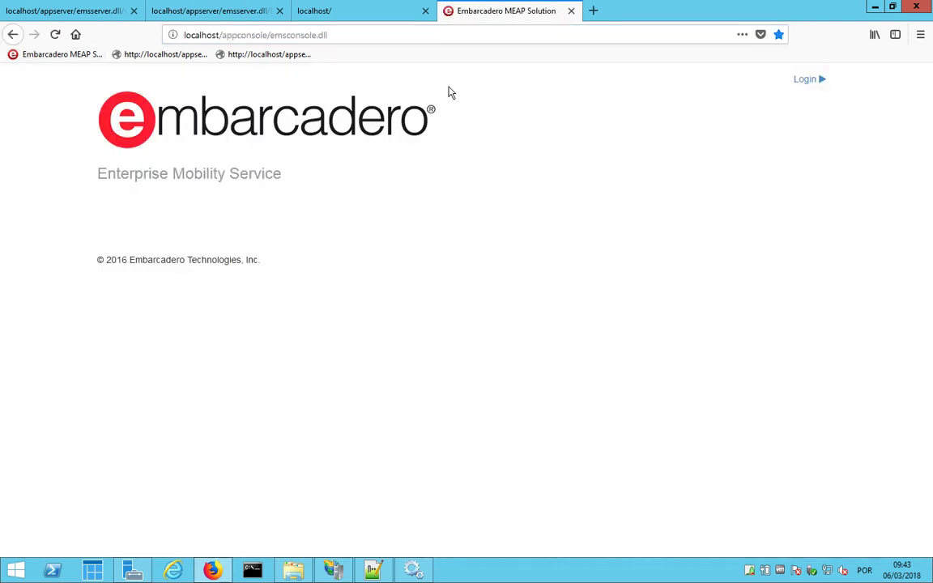
Switch to the slides in Preview, view page 9 with the appserver and appconsole folder contents, and return to the Windows Server machine
key(ctrl+Left)
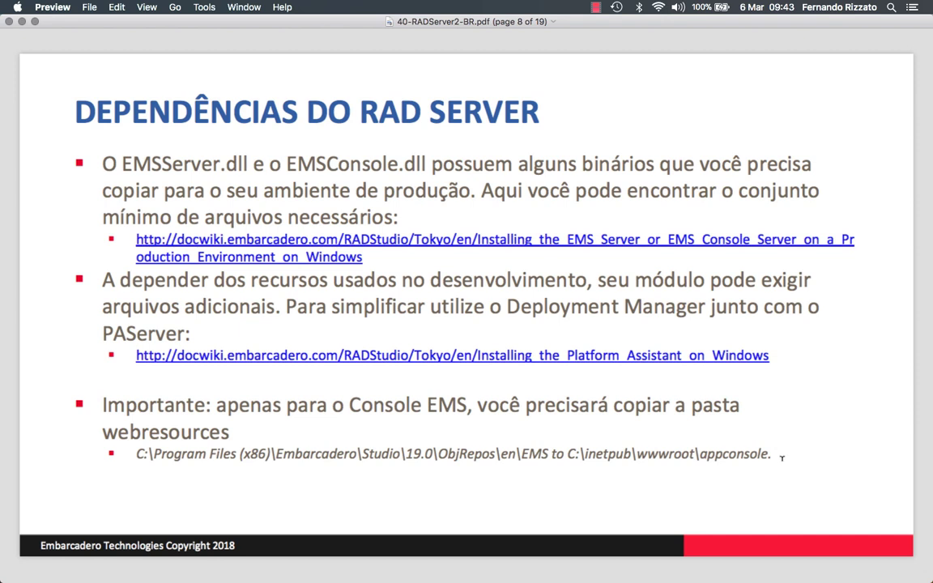
key(Down)
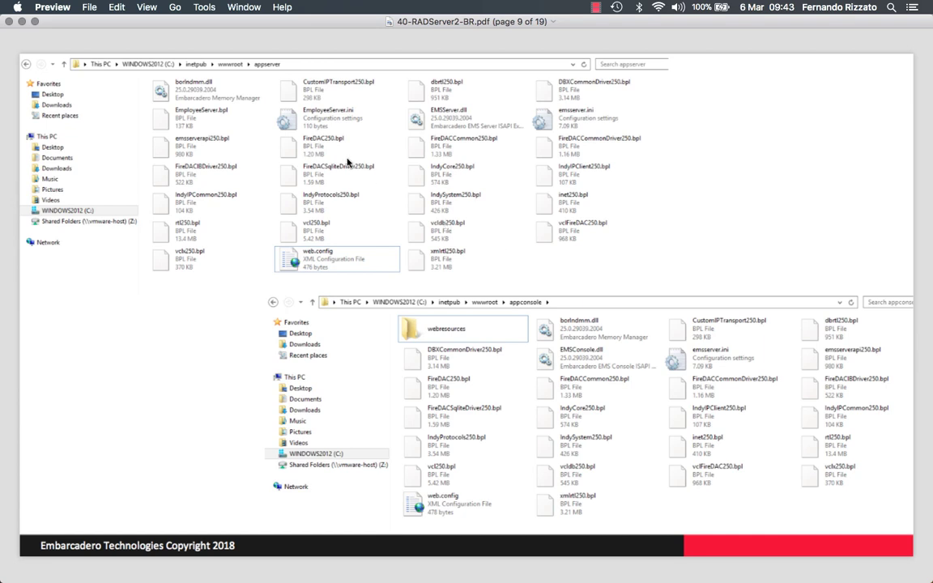
key(ctrl+Right)
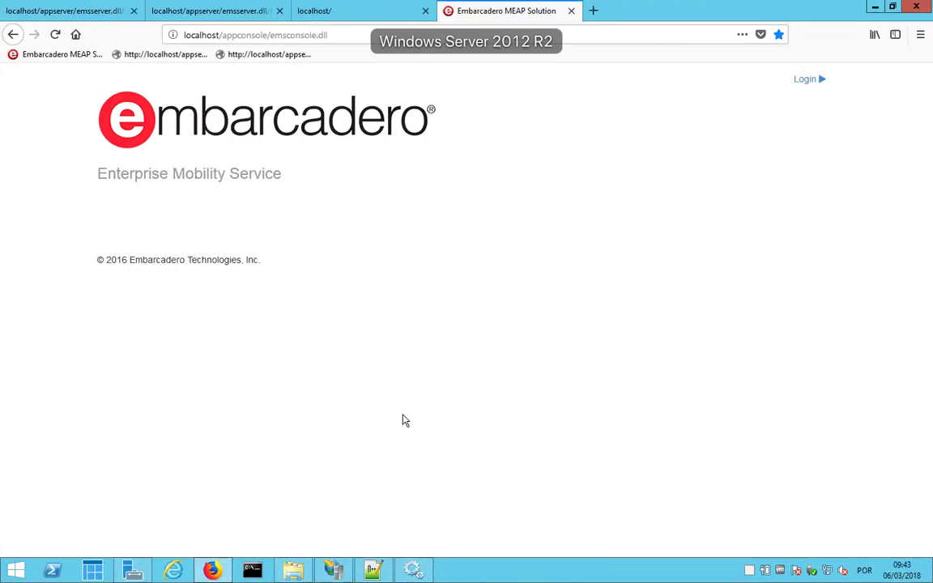
Switch to File Explorer and open the appserver folder from C:\inetpub\wwwroot to examine its files
click(293, 570)
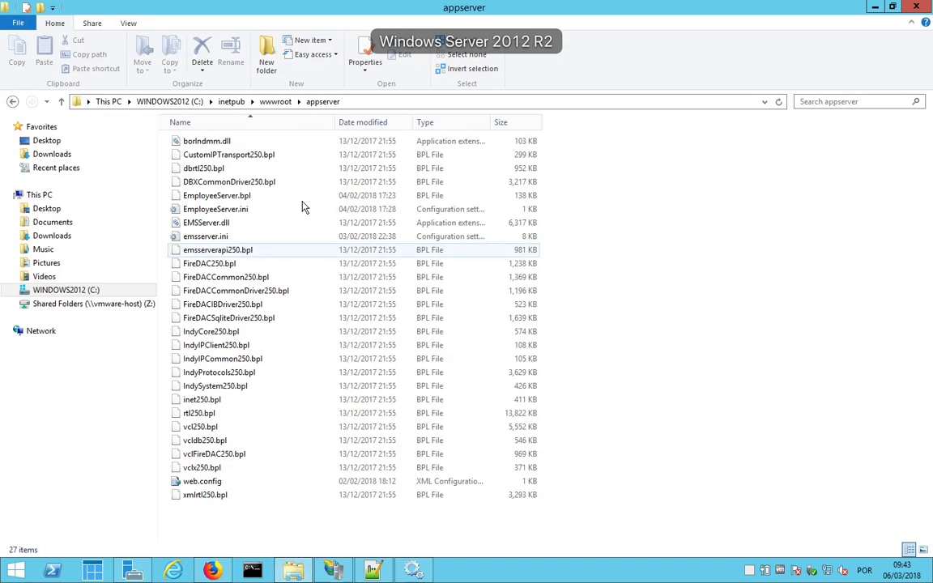
click(280, 102)
double_click(229, 155)
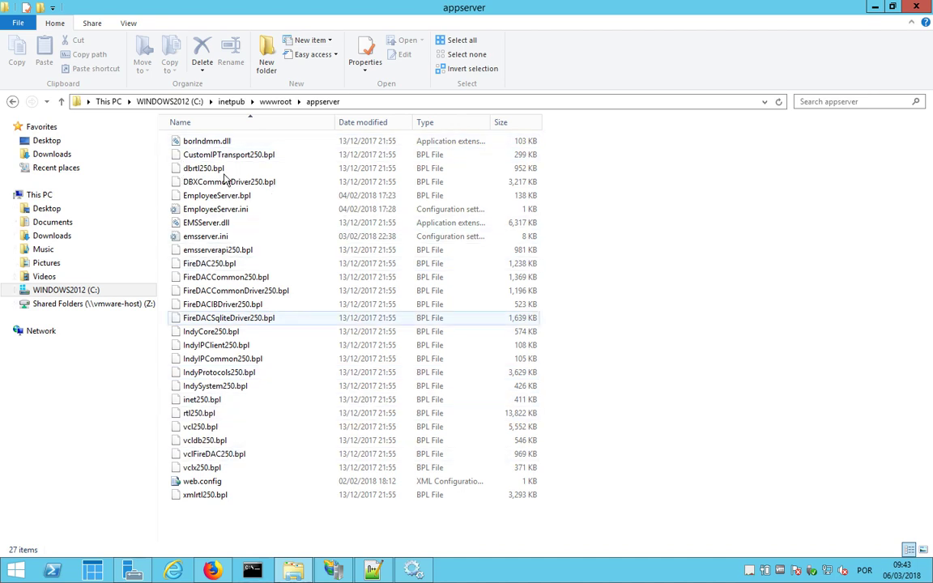
Open the appconsole folder under wwwroot, inspect its webresources subfolder and single out EMSConsole.dll
click(272, 104)
double_click(233, 142)
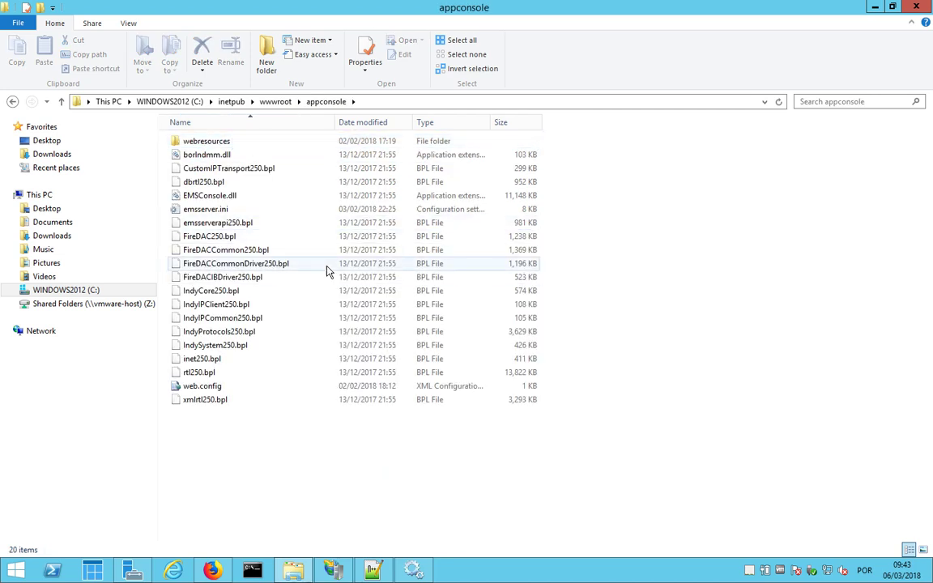
double_click(234, 145)
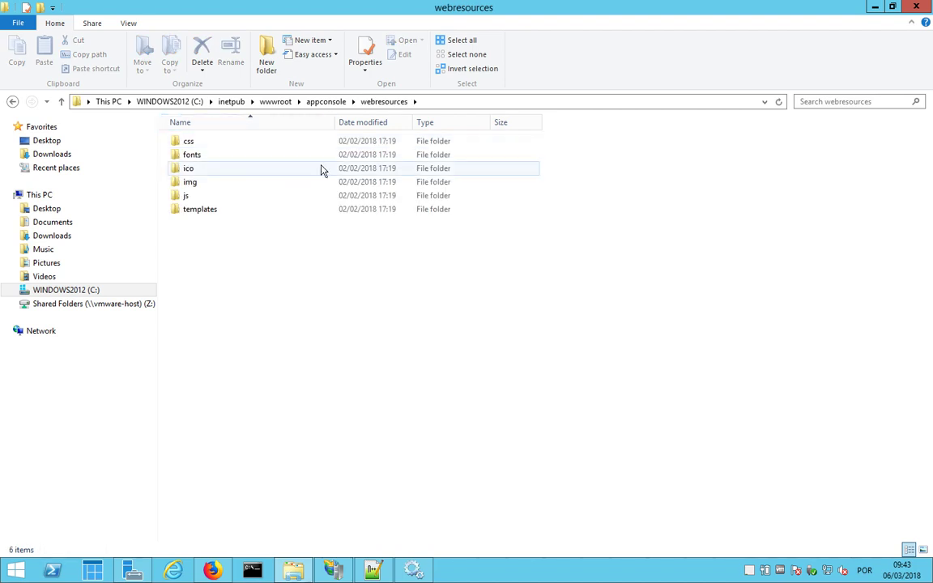
click(327, 102)
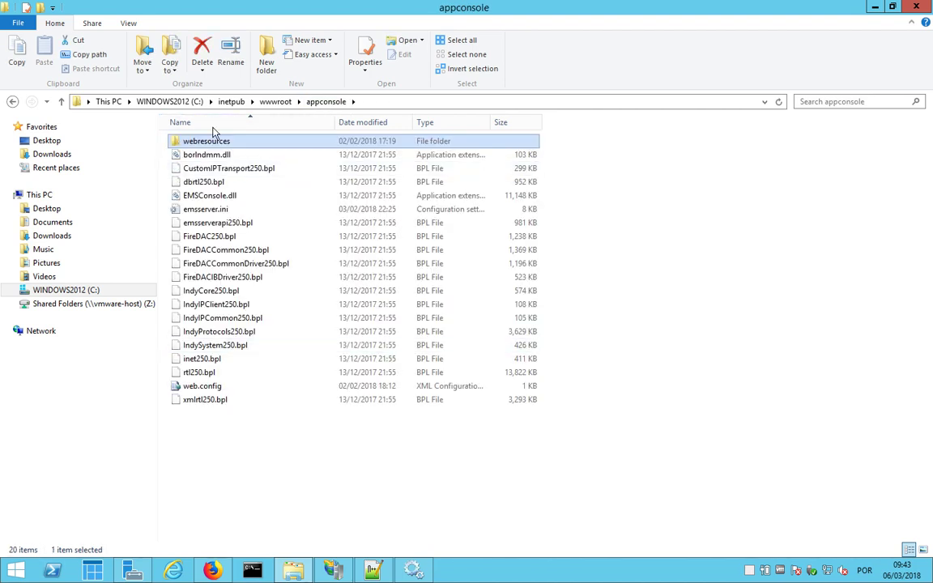
click(213, 198)
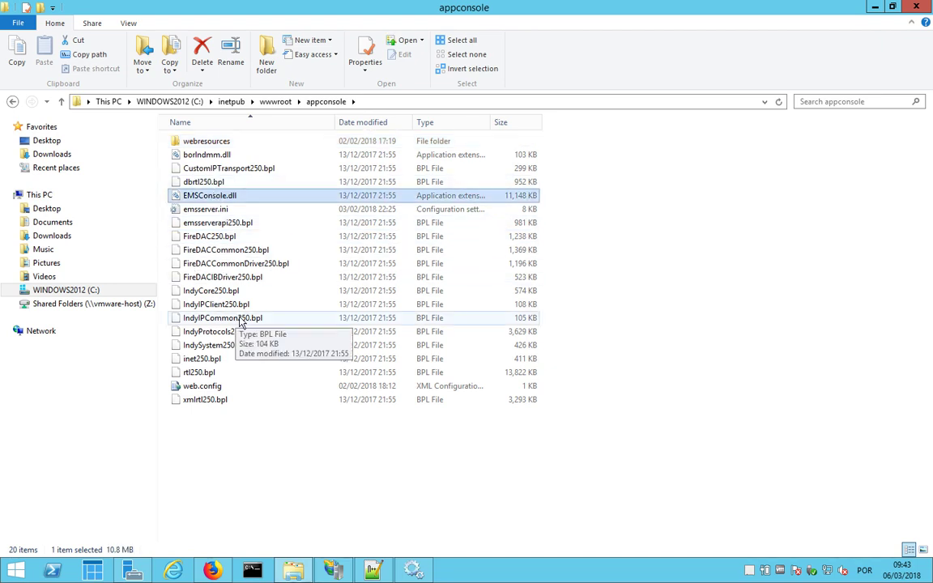
Revisit the appserver folder's files and go back up to the wwwroot folder
click(275, 102)
double_click(228, 154)
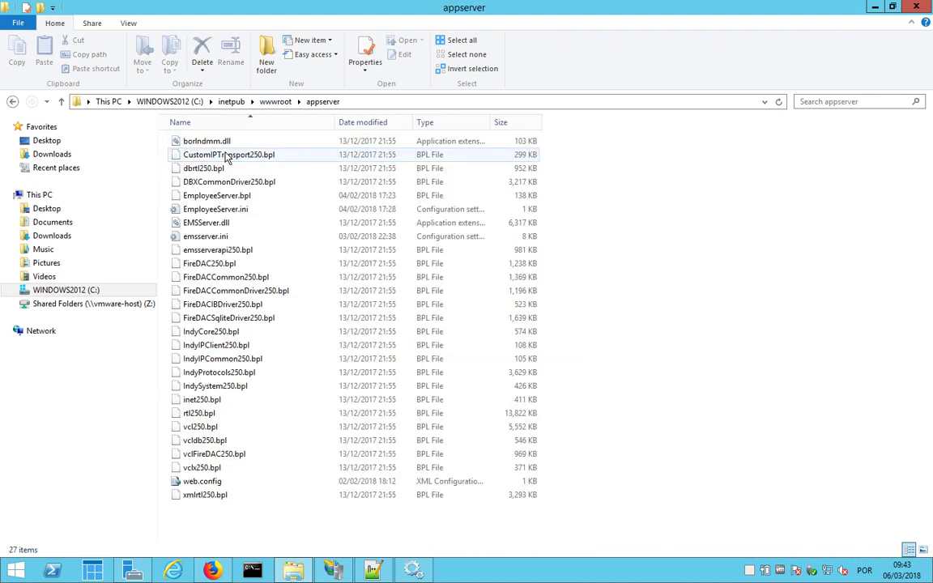
click(276, 101)
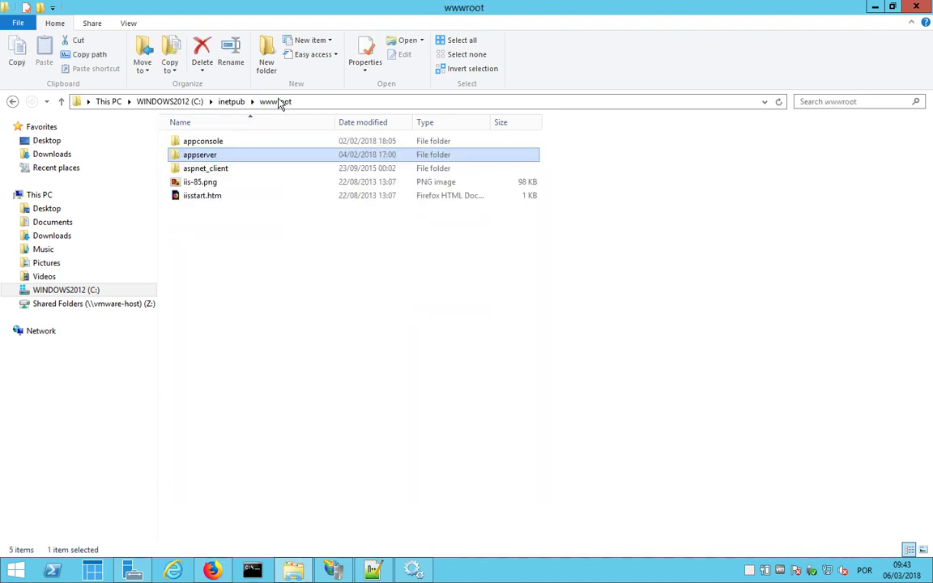
Consult the folder contents slide again and open the appserver folder on the Windows Server machine
key(ctrl+Left)
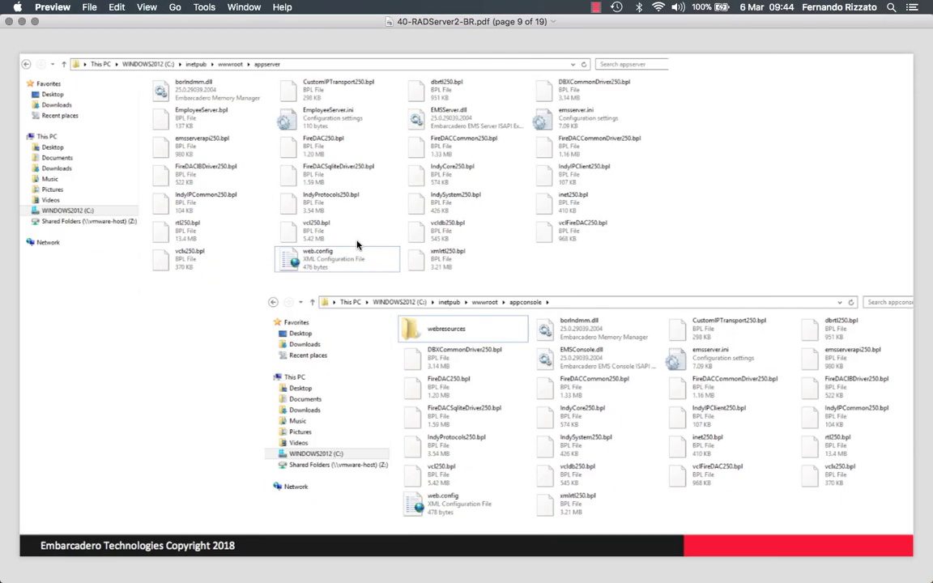
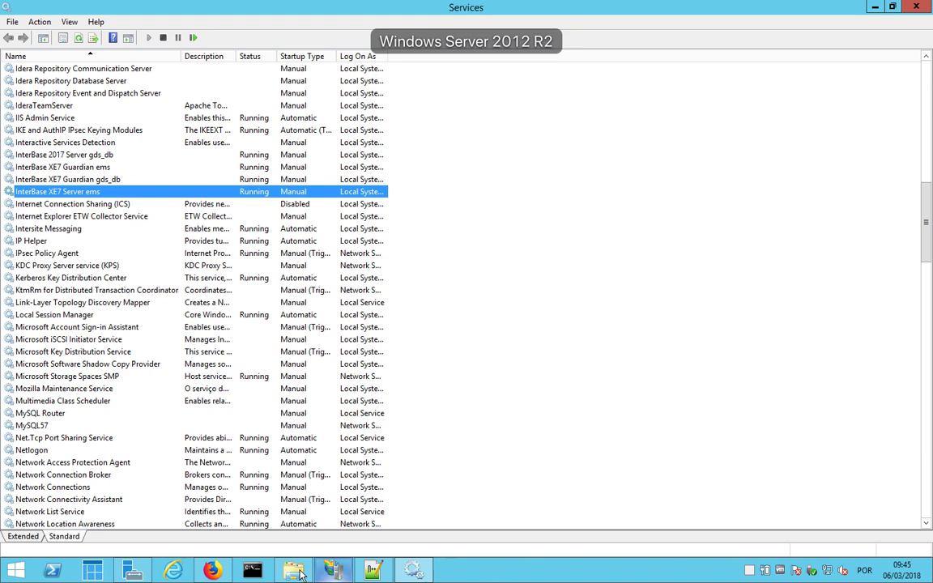
double_click(247, 159)
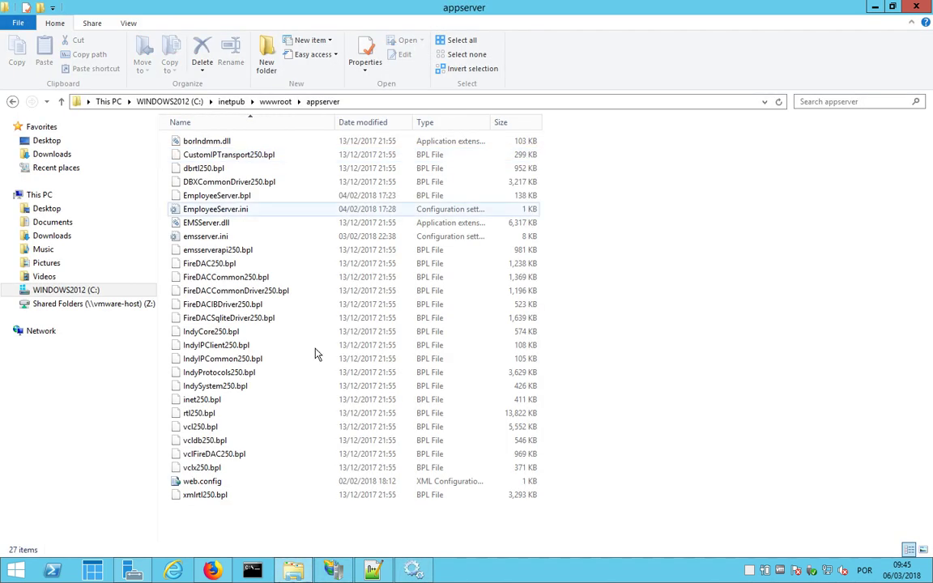
Open the EMSDEVServer folder in Downloads and single out EMSDevServer.exe and its supporting library files
click(159, 100)
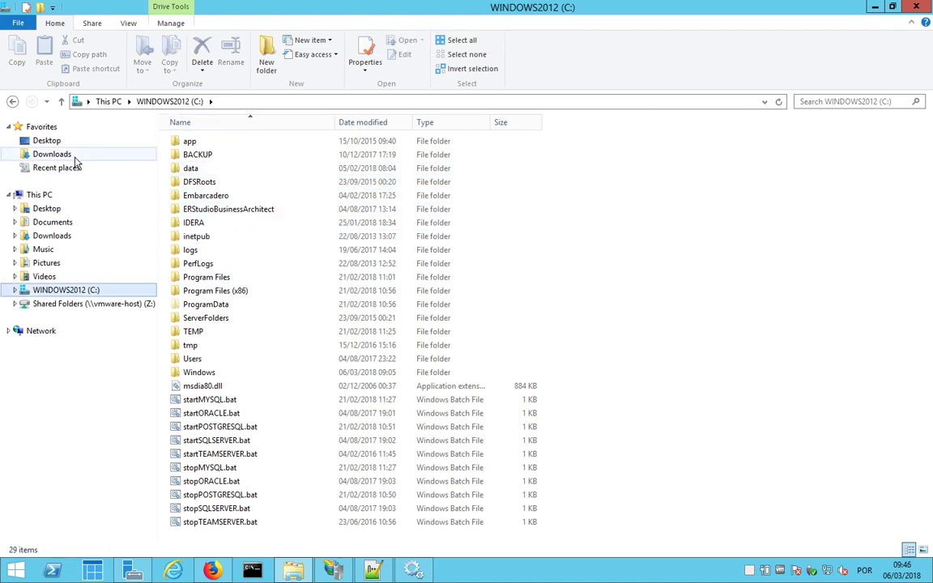
click(73, 156)
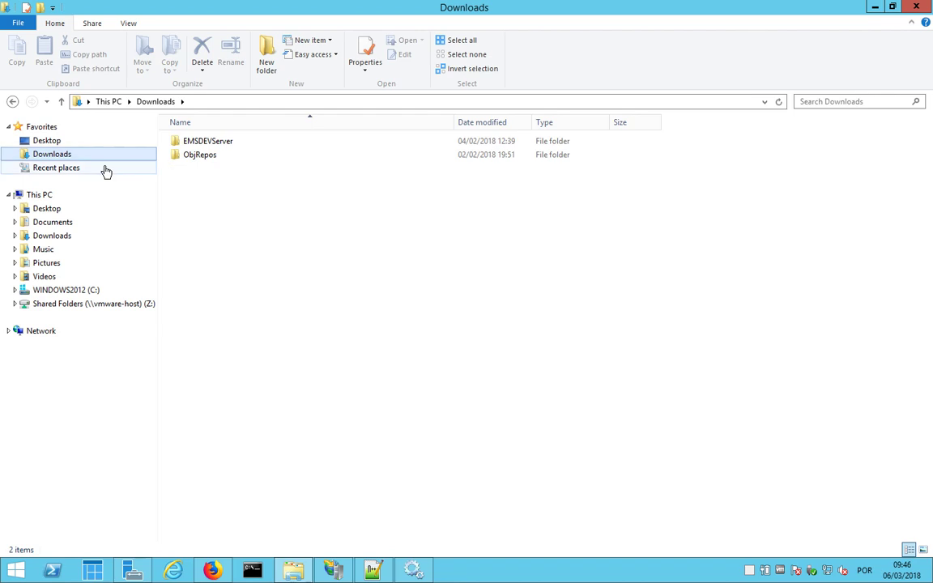
double_click(229, 146)
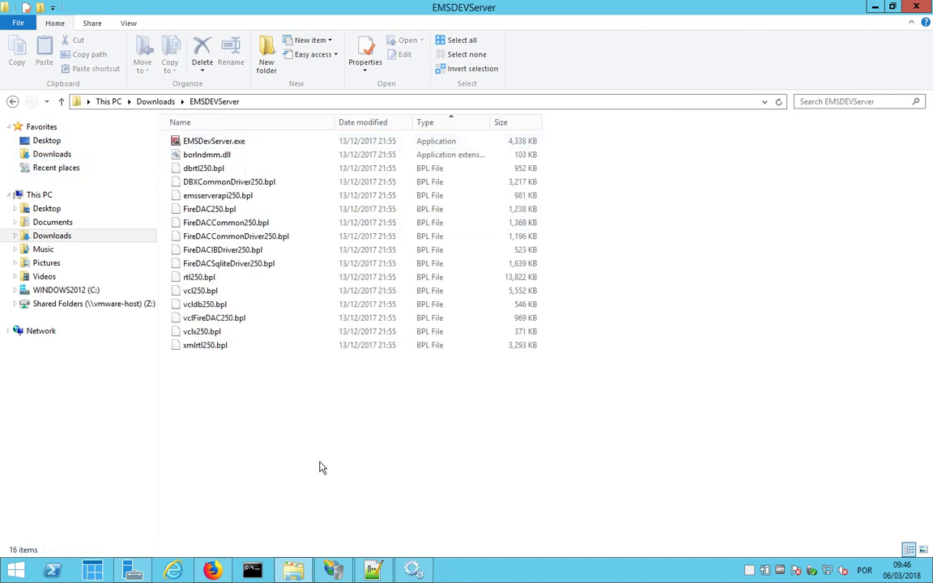
click(243, 146)
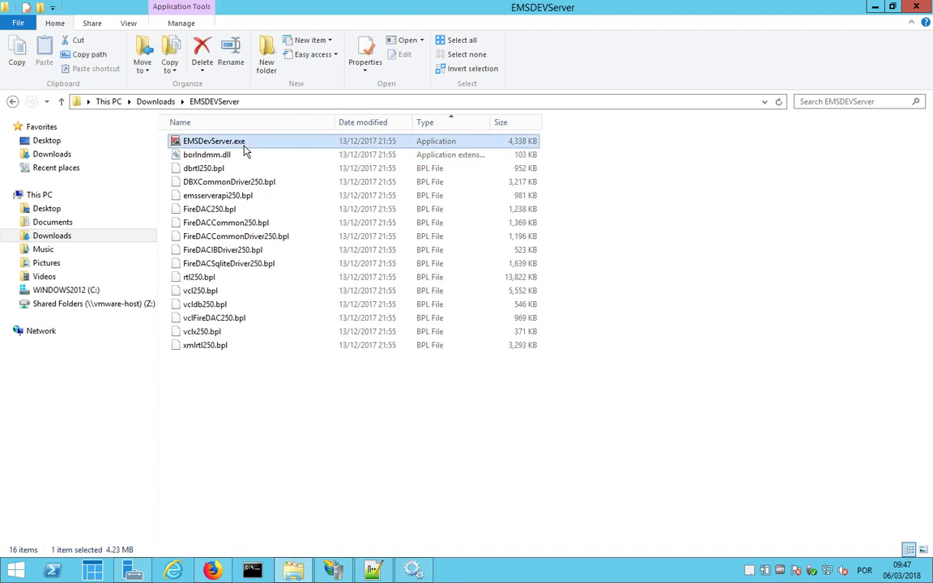
drag(310, 358, 176, 151)
click(240, 448)
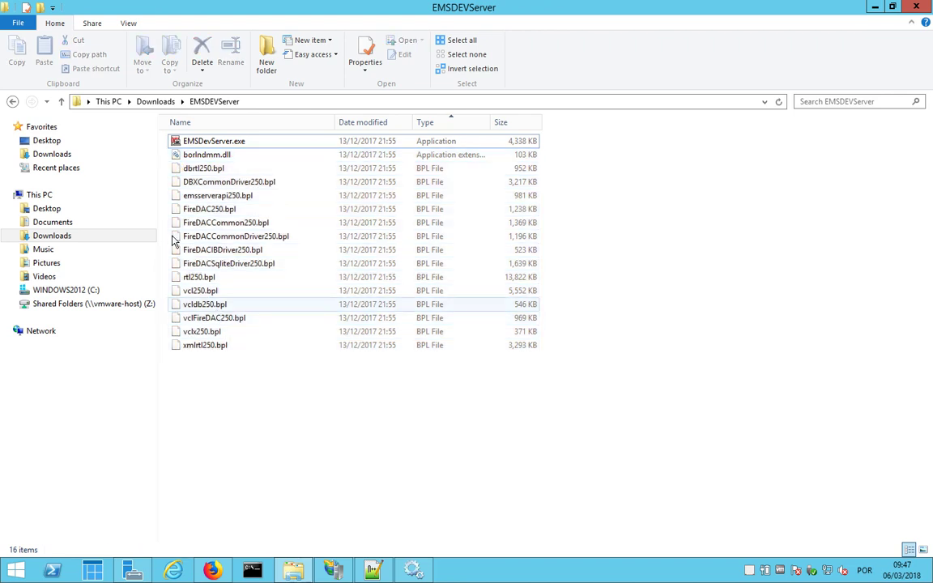
Go from the EMSDEVServer folder to the EMS folder inside ObjRepos in Downloads to examine its files
click(157, 101)
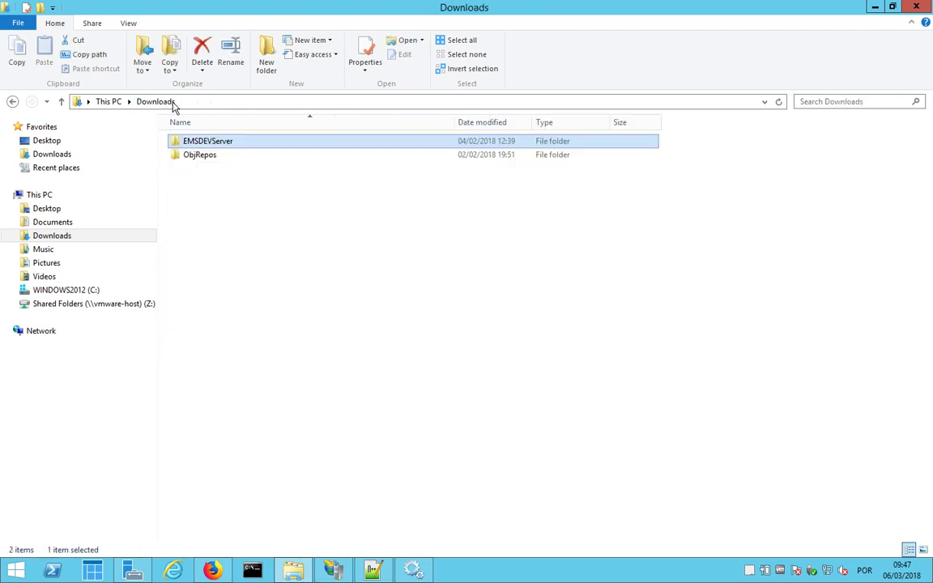
double_click(202, 155)
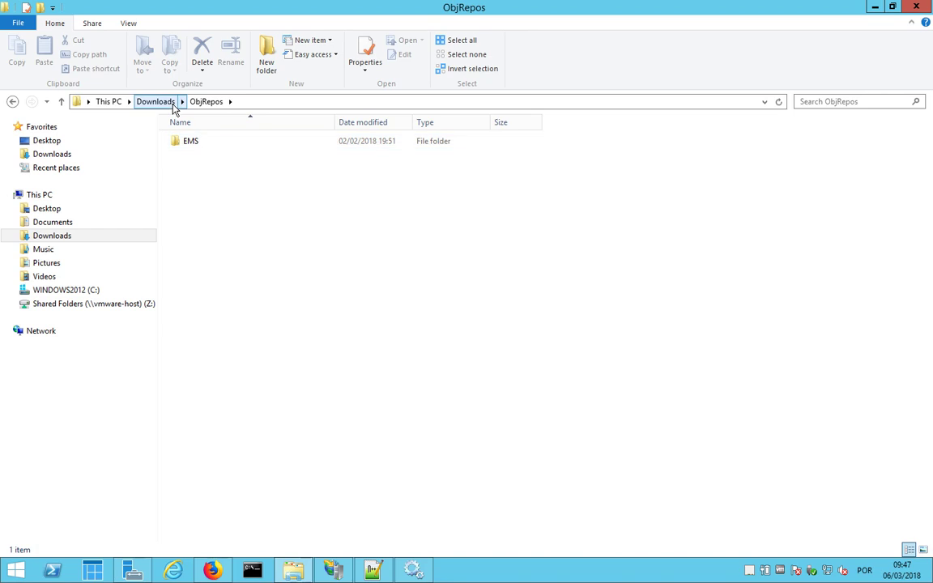
click(171, 105)
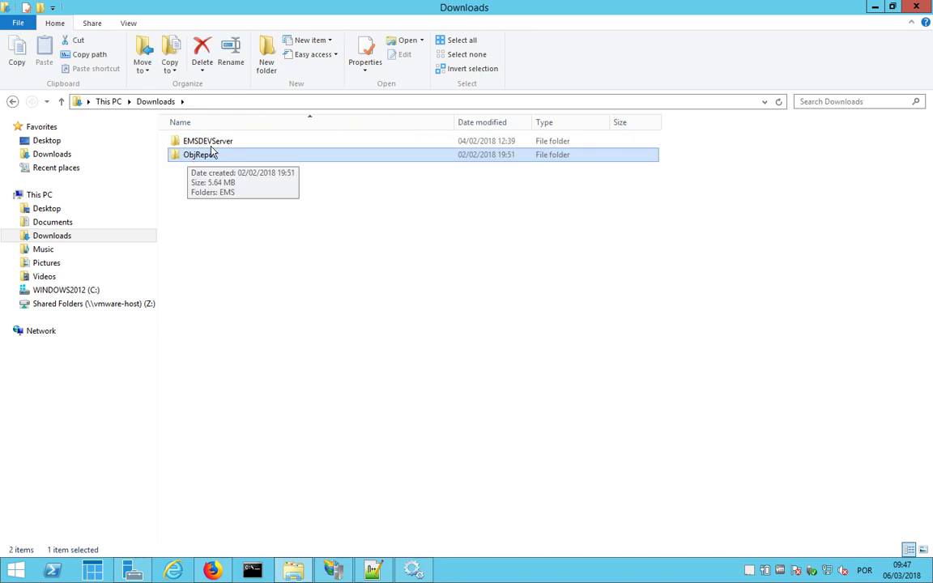
double_click(216, 144)
key(BackSpace)
click(210, 154)
double_click(210, 155)
double_click(196, 143)
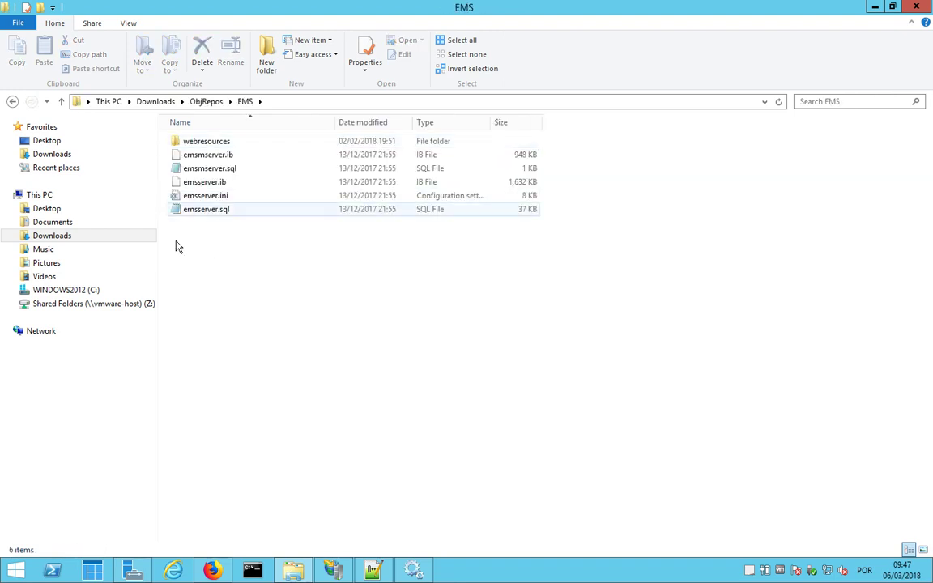
Look inside the EMS folder's webresources subfolder and return to the Downloads folder
double_click(211, 143)
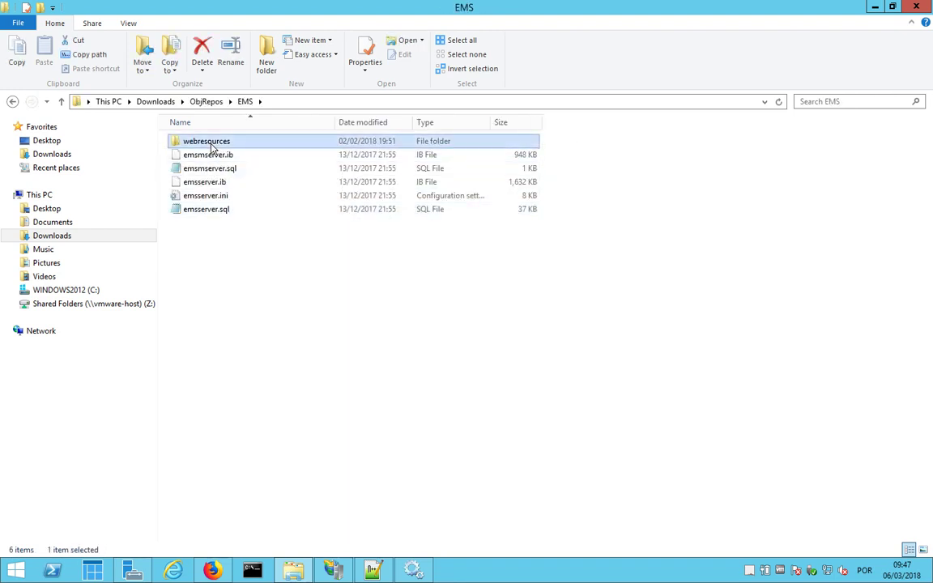
key(BackSpace)
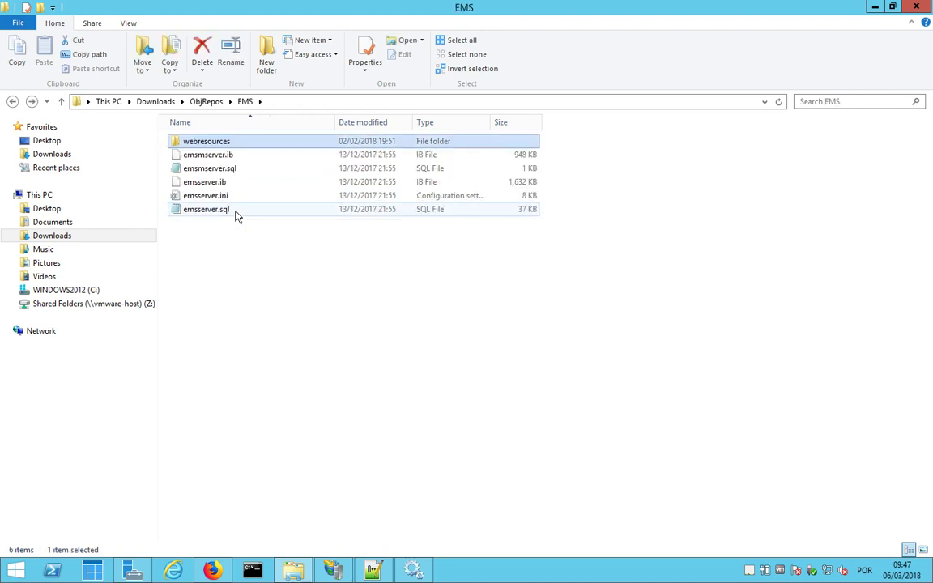
key(BackSpace)
key(BackSpace)
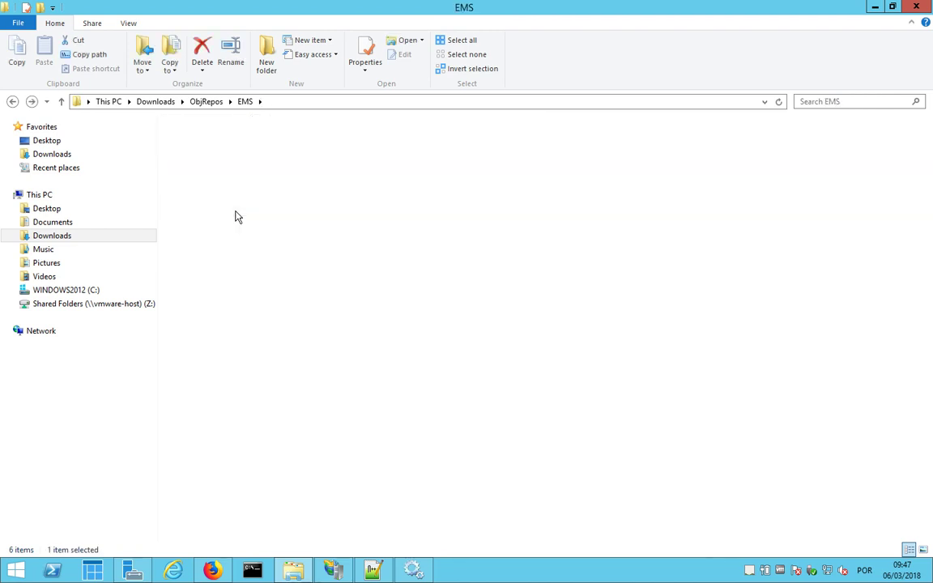
Run EMSDevServer.exe from the EMSDEVServer folder, review the startup log and close the development server
double_click(217, 144)
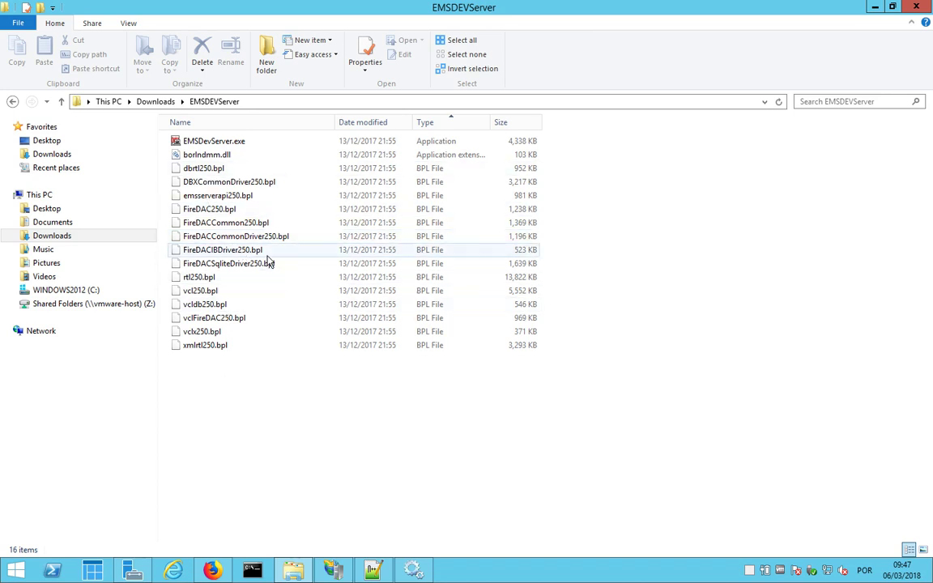
double_click(242, 141)
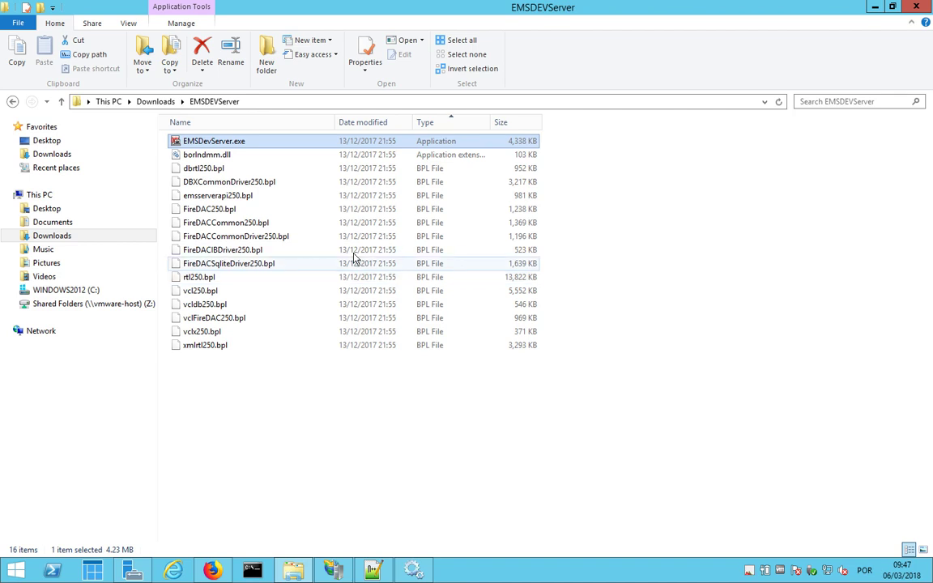
key(ctrl+Left)
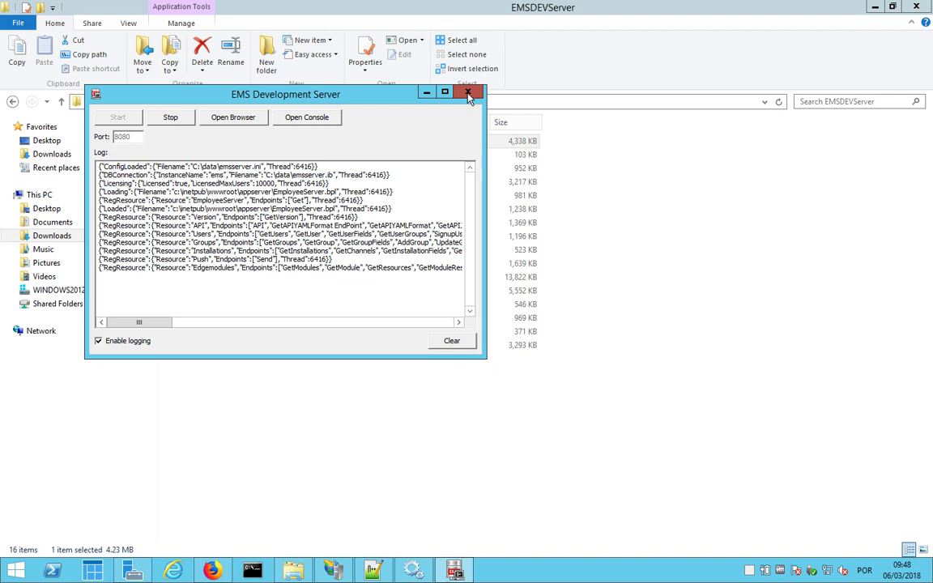
click(469, 94)
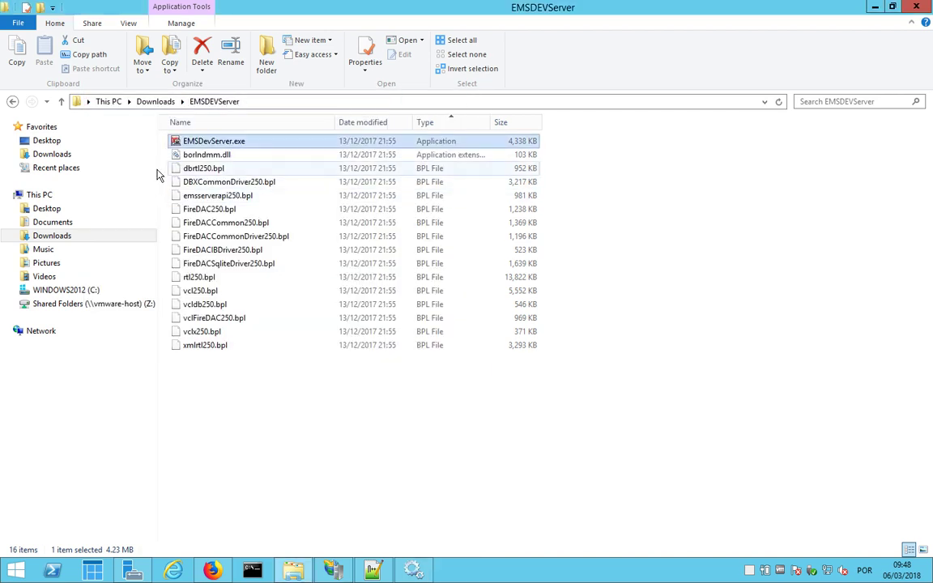
Open the C:\data folder, review its emsserver.ini in Notepad++, and close the open files and the editor
click(50, 290)
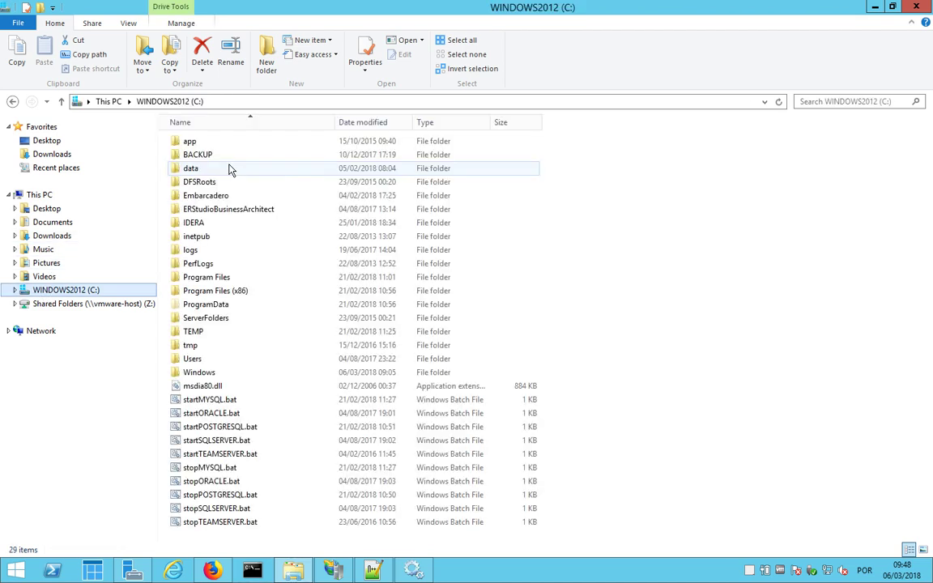
double_click(191, 167)
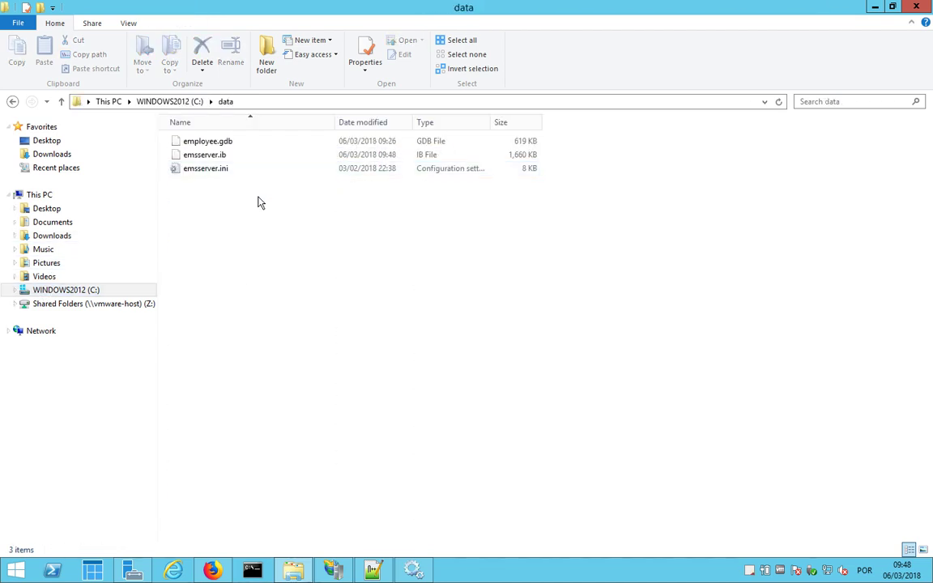
click(207, 159)
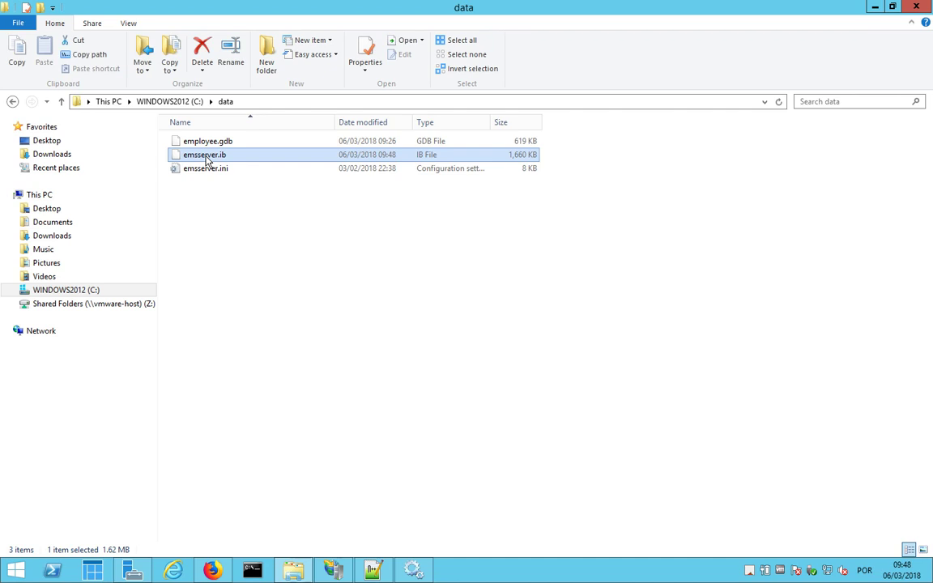
click(212, 170)
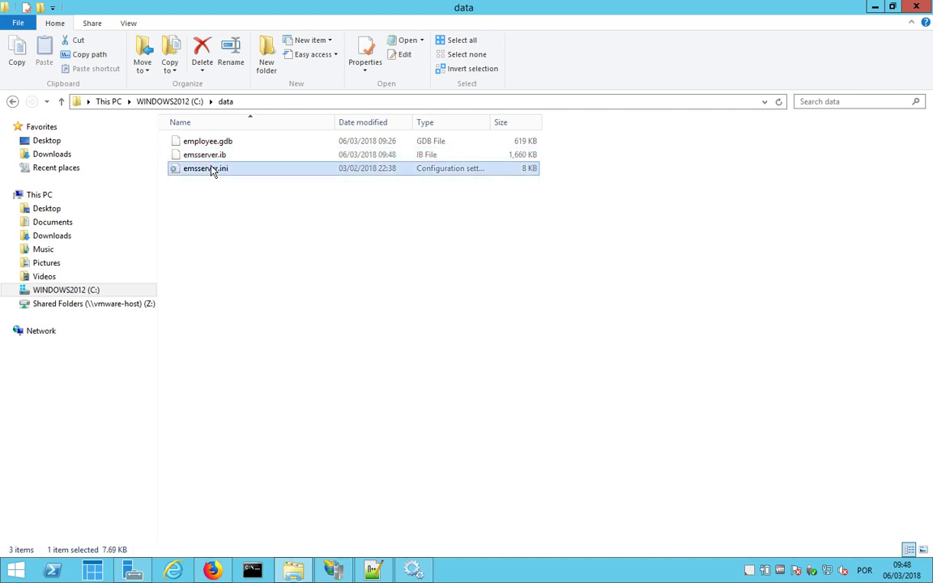
right_click(212, 170)
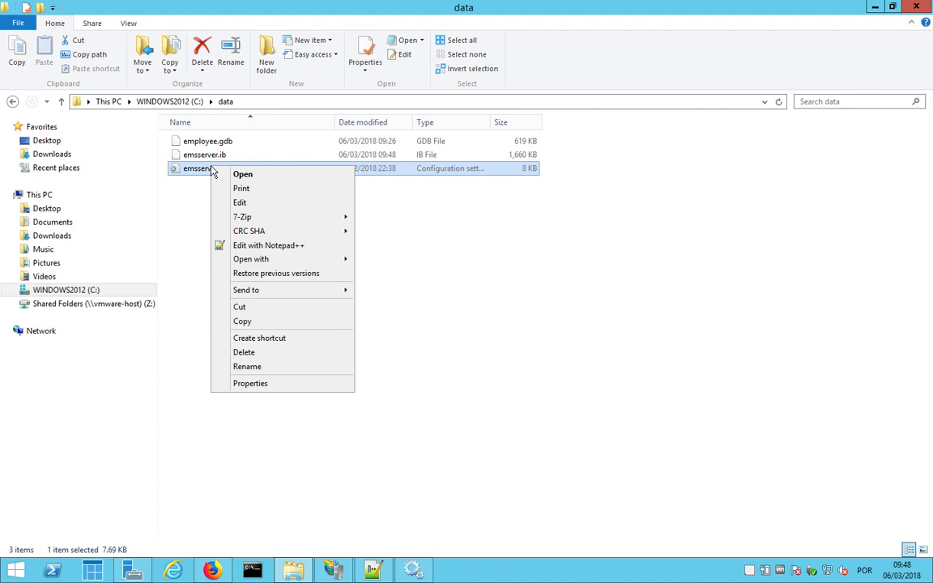
click(279, 244)
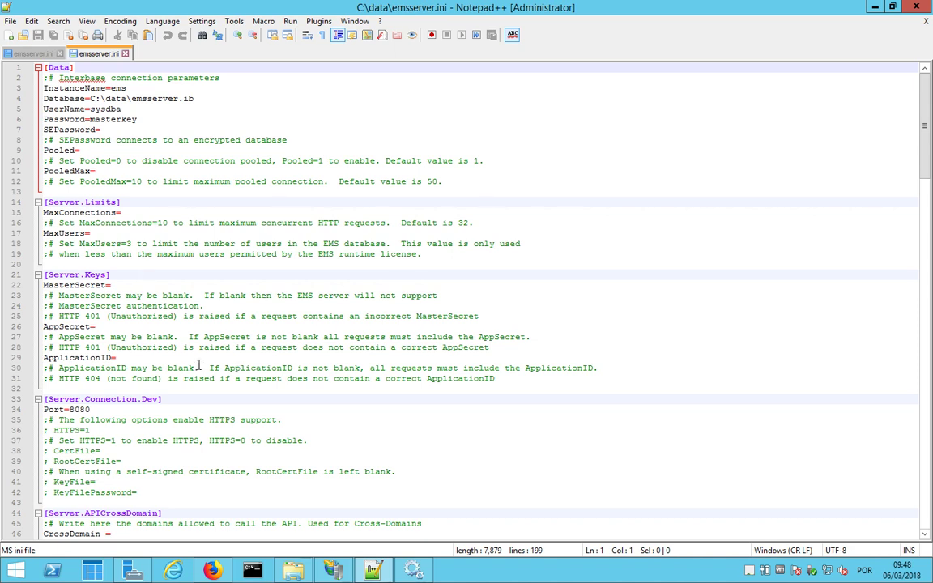
click(927, 24)
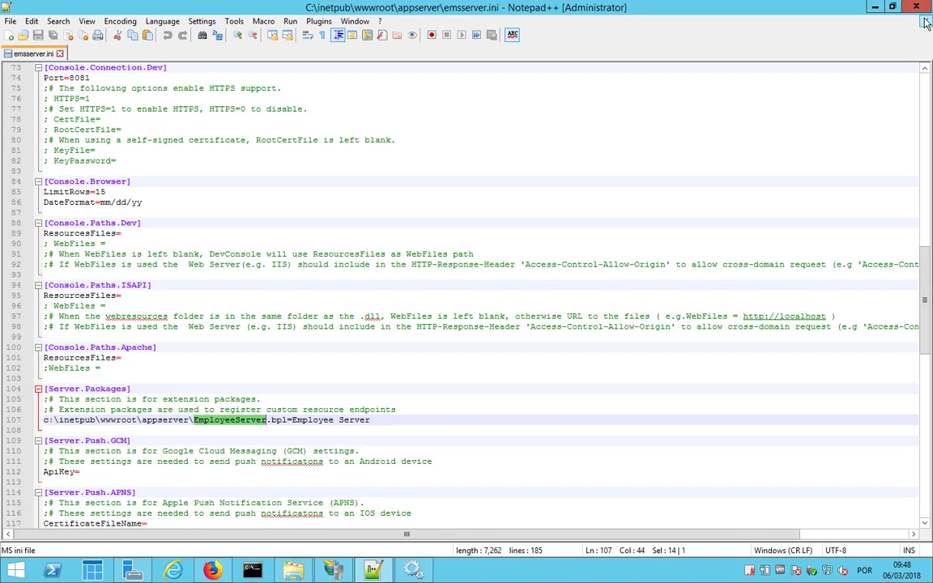
click(926, 20)
click(914, 7)
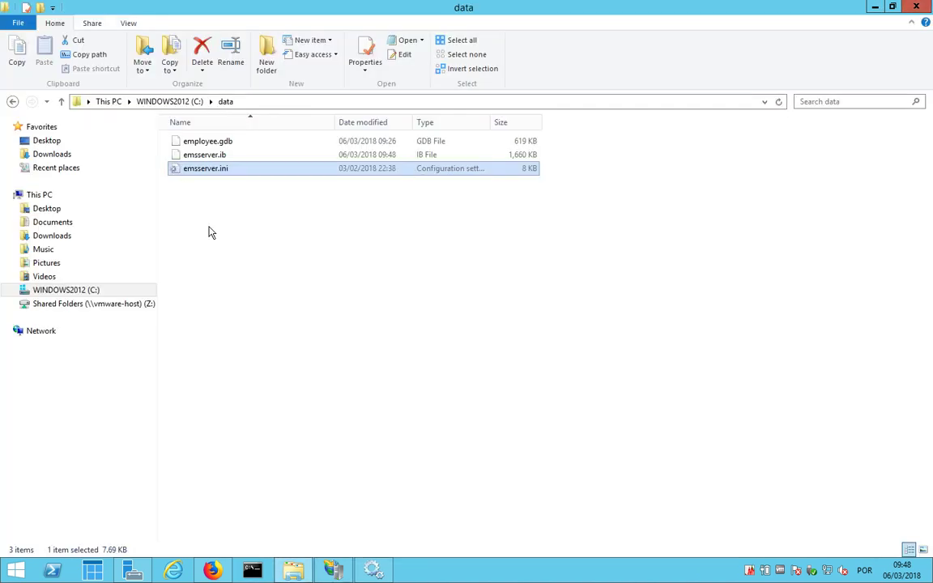
Single out employee.gdb and emsserver.ib in the data folder and go back up to the C: drive
click(226, 144)
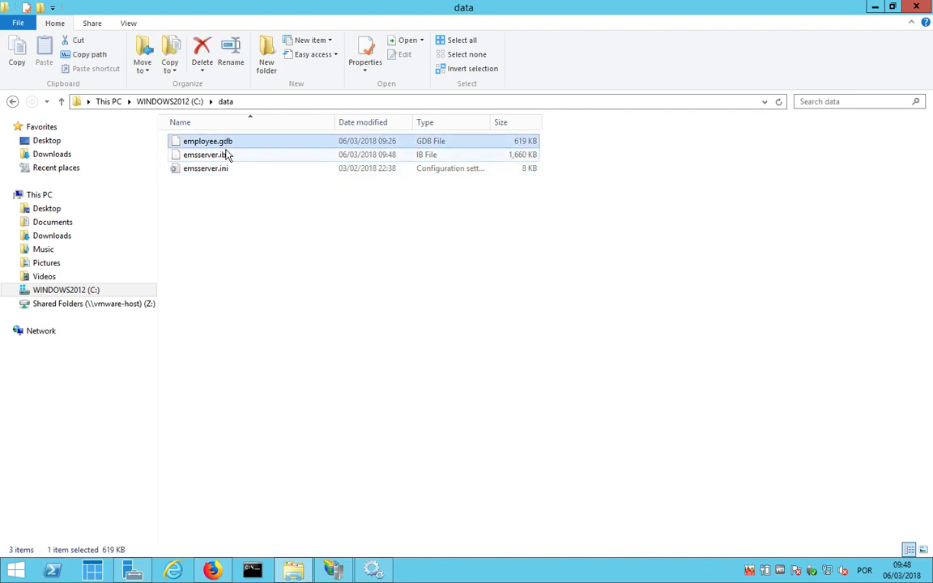
click(210, 156)
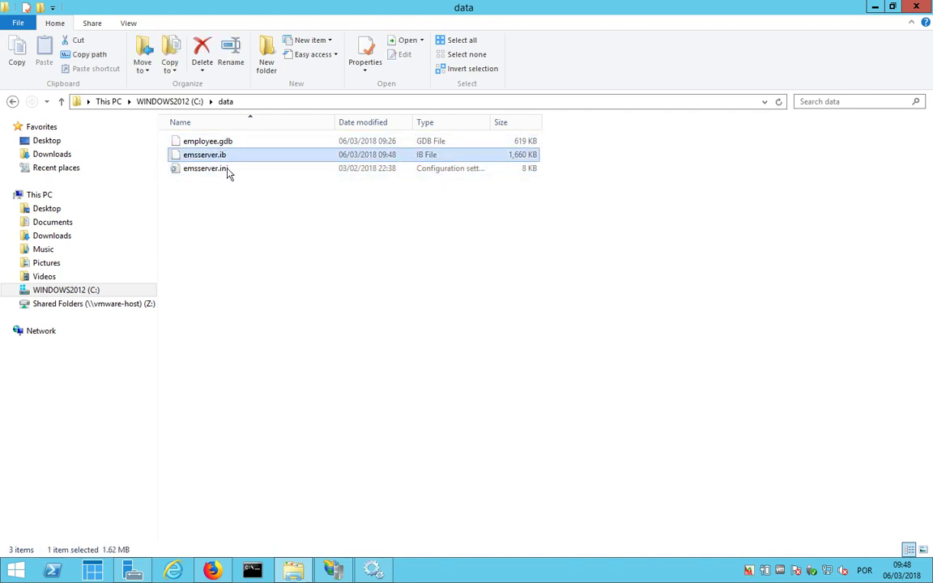
click(213, 141)
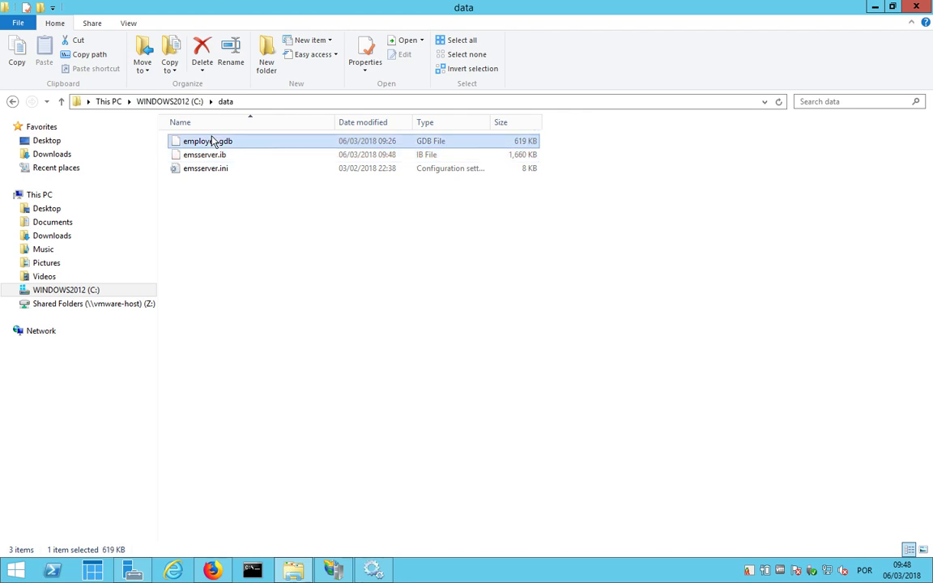
click(170, 102)
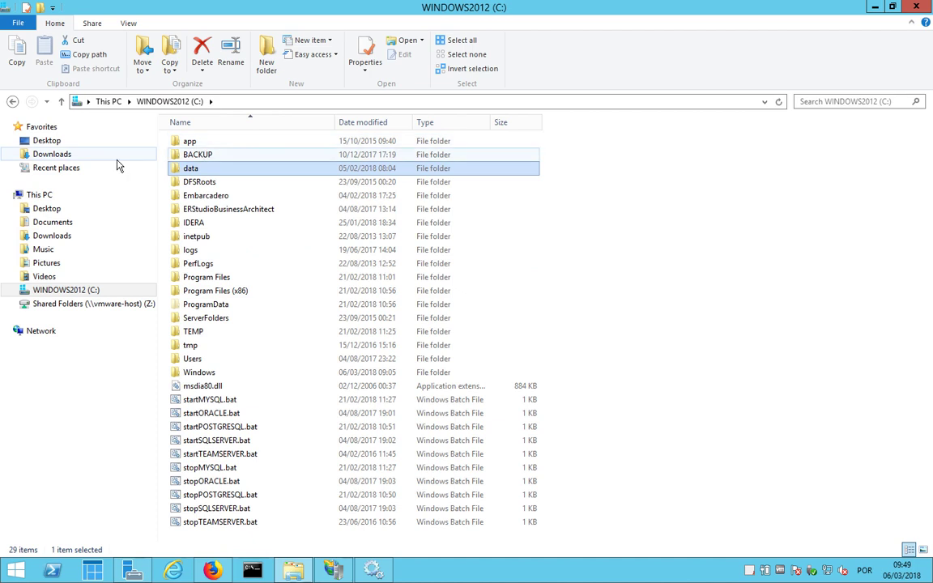
Reopen the EMSDEVServer folder in Downloads to review the development server files
click(68, 154)
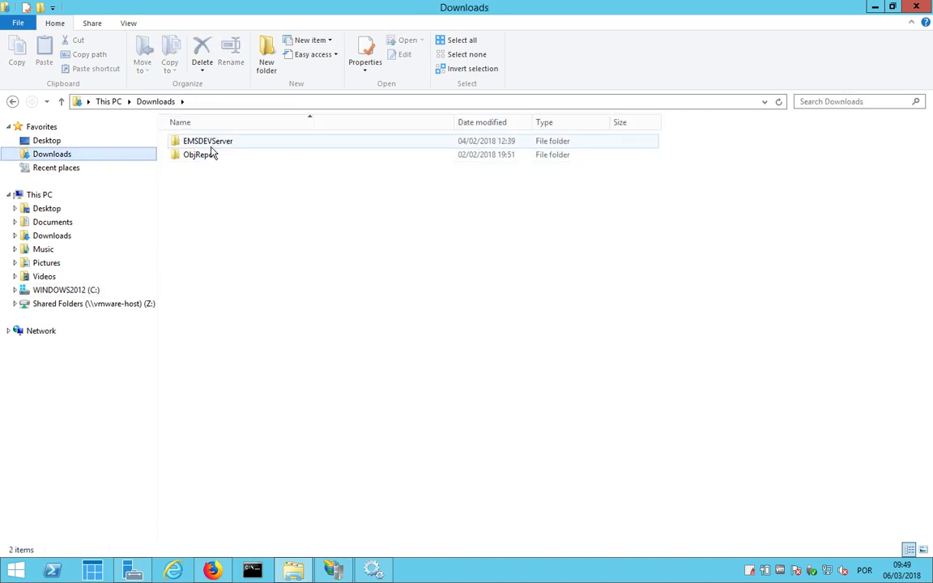
click(214, 145)
double_click(213, 144)
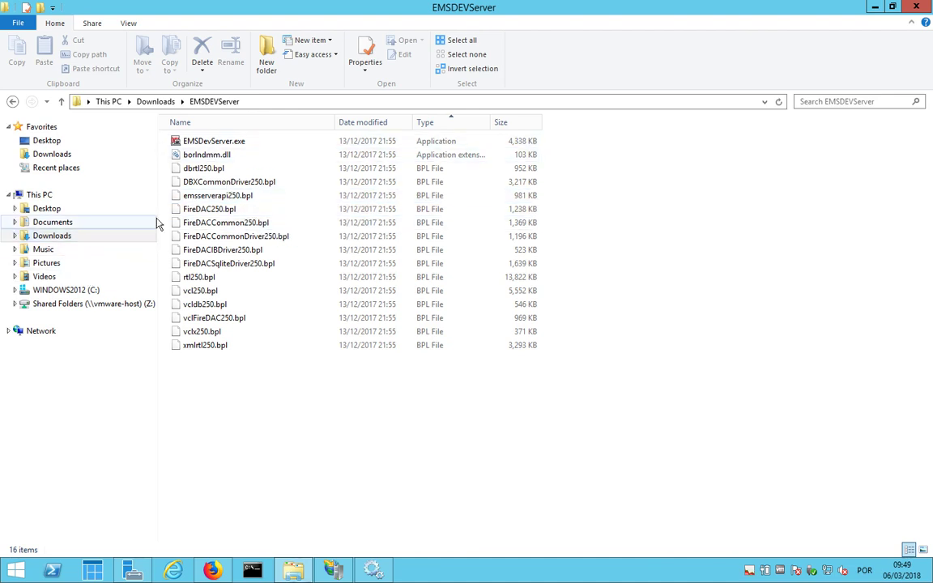
Open the appserver folder under C:\inetpub\wwwroot and select emsserver.ini
click(77, 290)
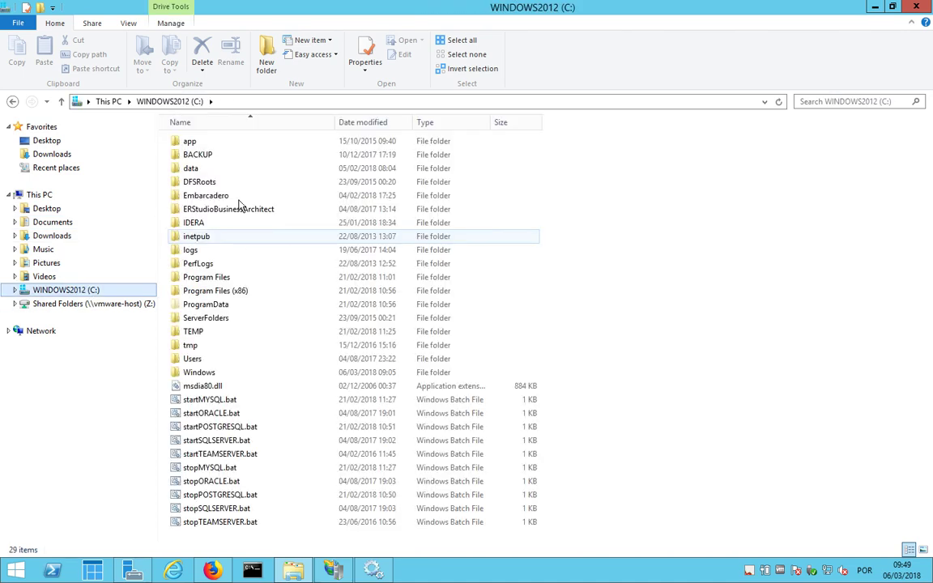
double_click(207, 237)
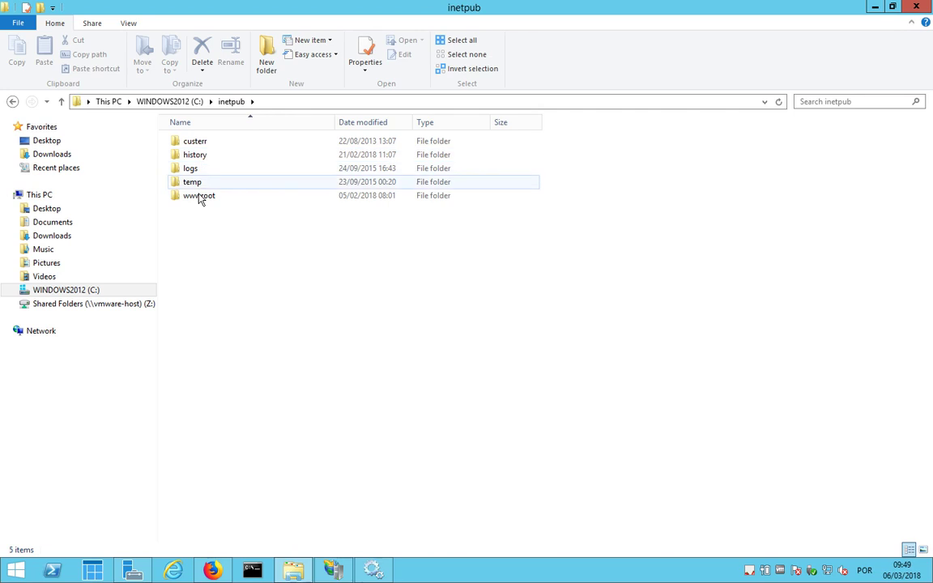
double_click(198, 197)
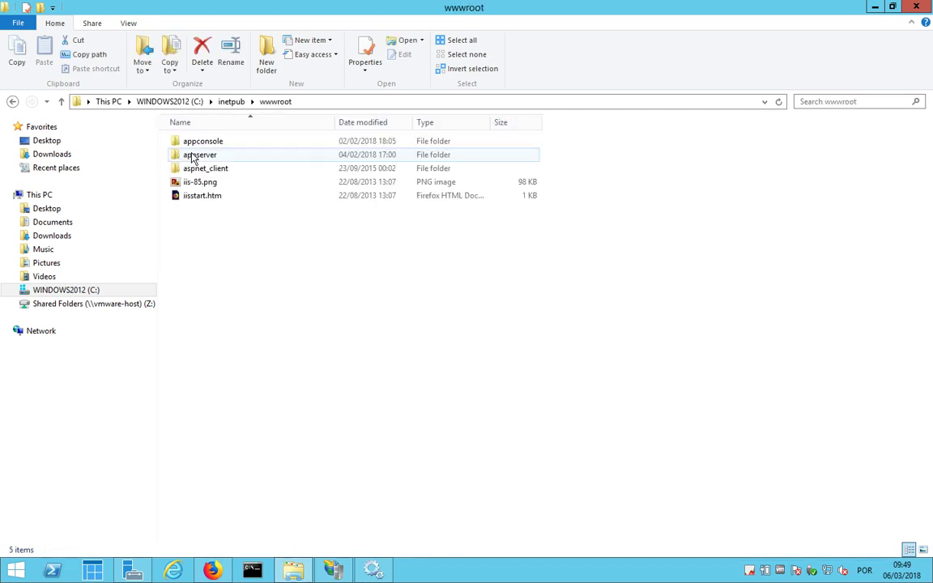
double_click(192, 158)
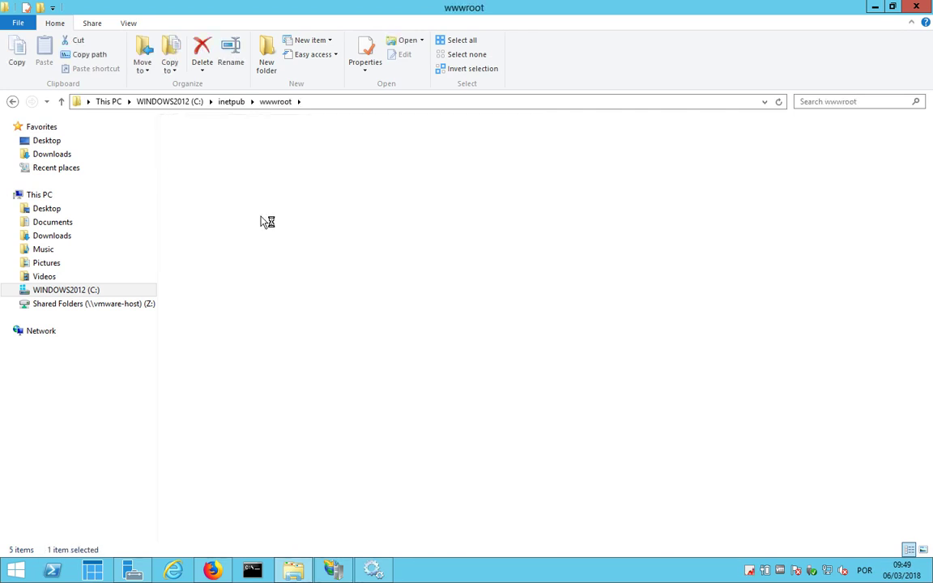
click(204, 236)
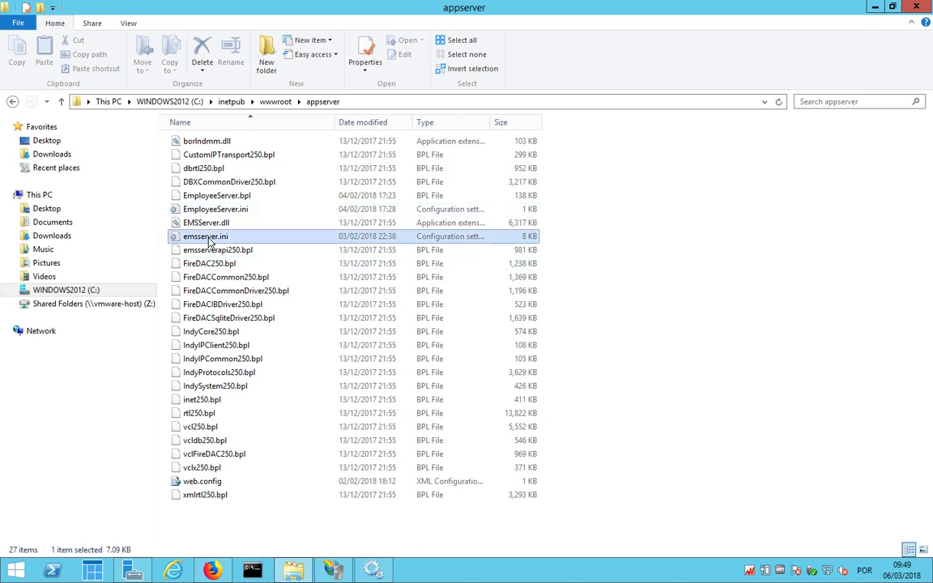
Open the appserver emsserver.ini in Notepad++ and review its settings from the Data section to Server.Packages
right_click(208, 238)
click(302, 318)
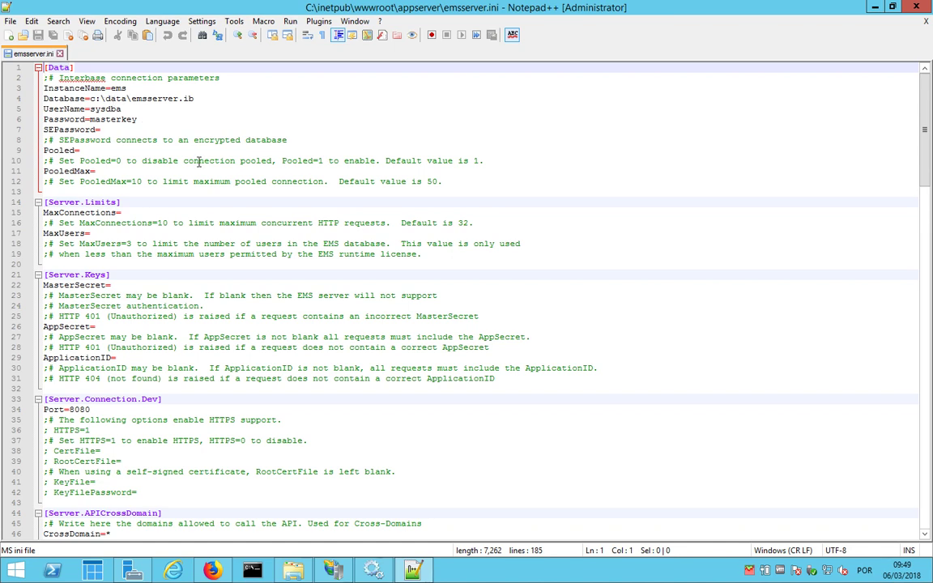
scroll(217, 196, down, 6)
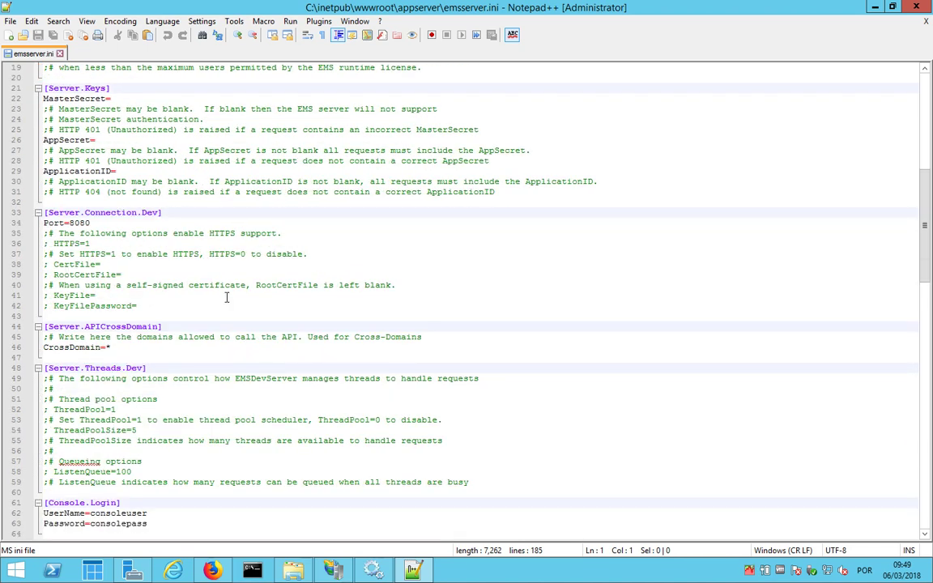
scroll(227, 296, down, 14)
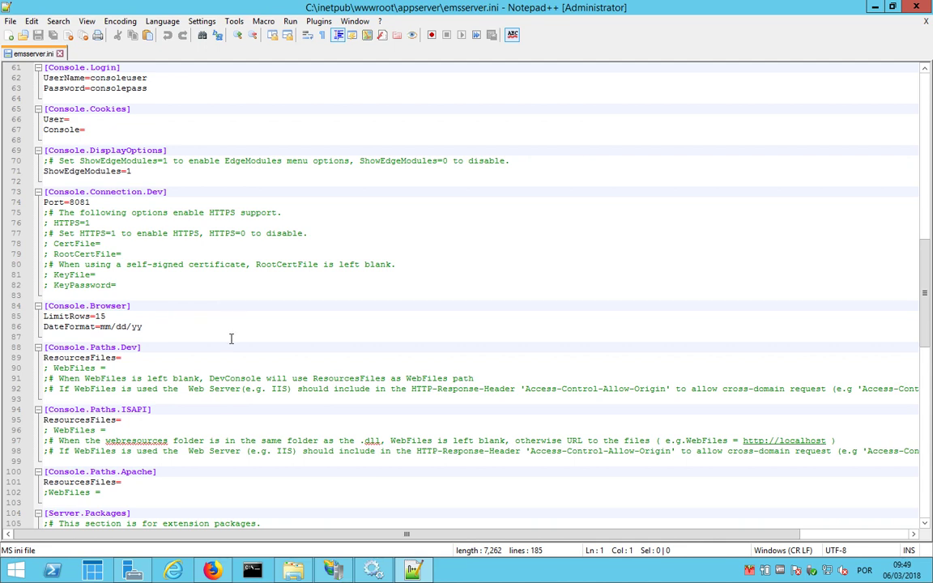
scroll(231, 338, down, 3)
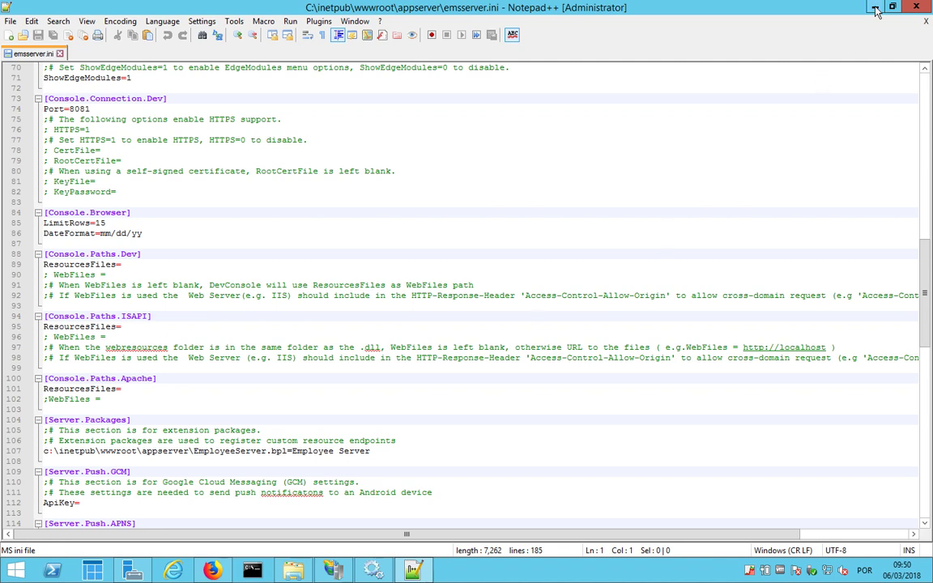
Open EmployeeServer.ini from the appserver folder in Notepad++, review its Data section, and minimize the editor
click(297, 572)
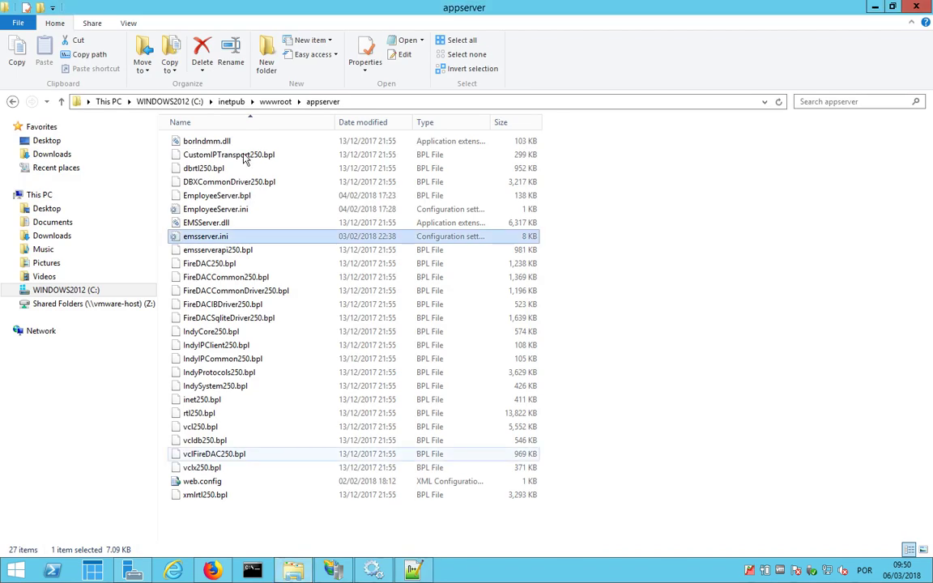
click(215, 208)
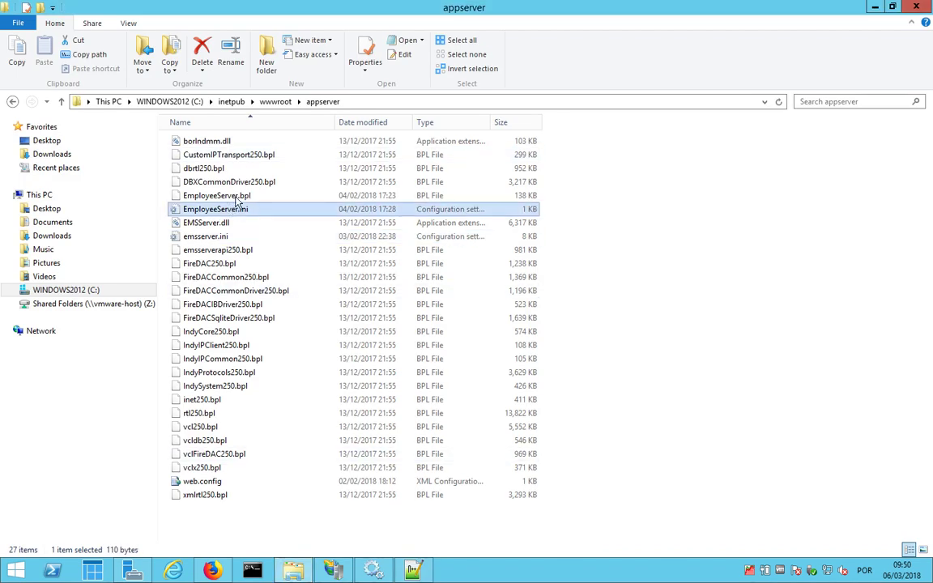
double_click(246, 210)
key(Up)
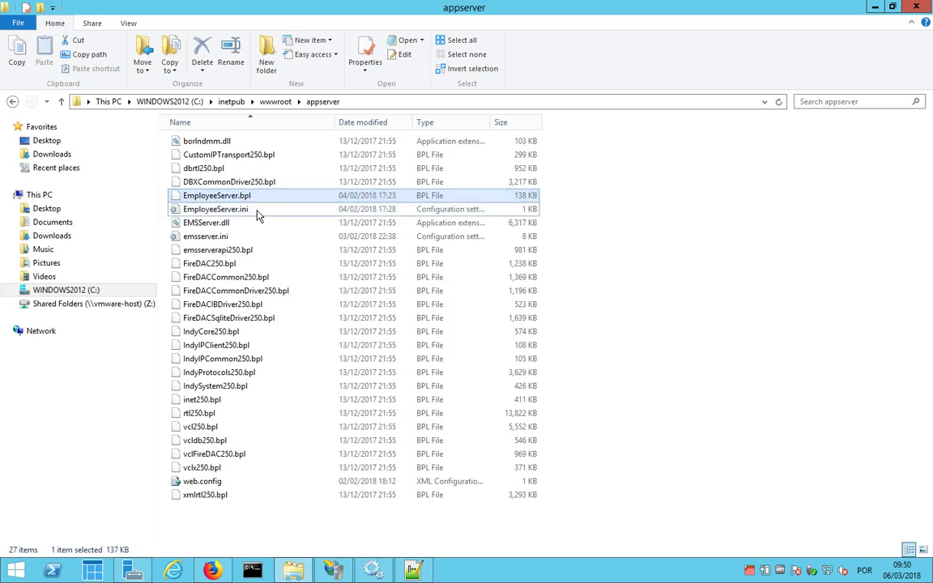
click(251, 212)
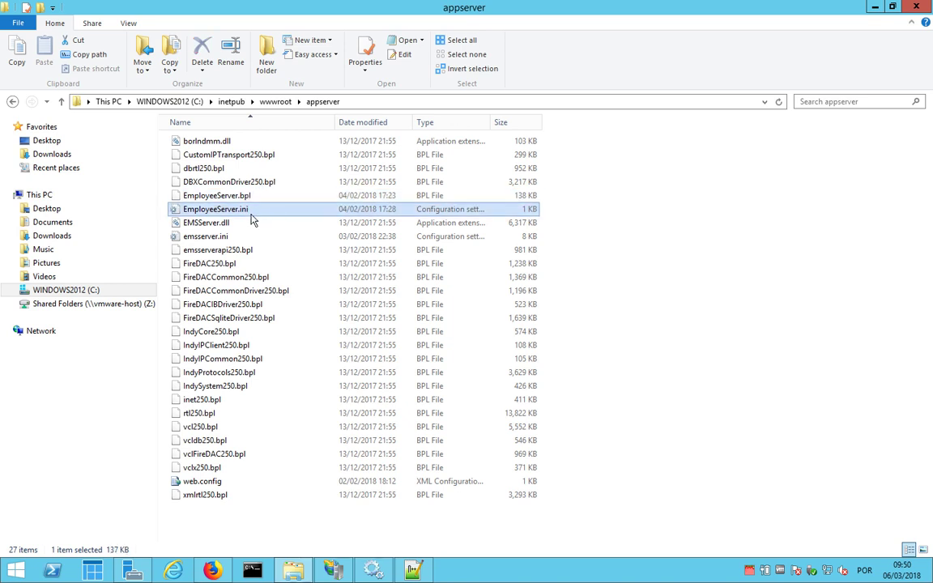
right_click(249, 212)
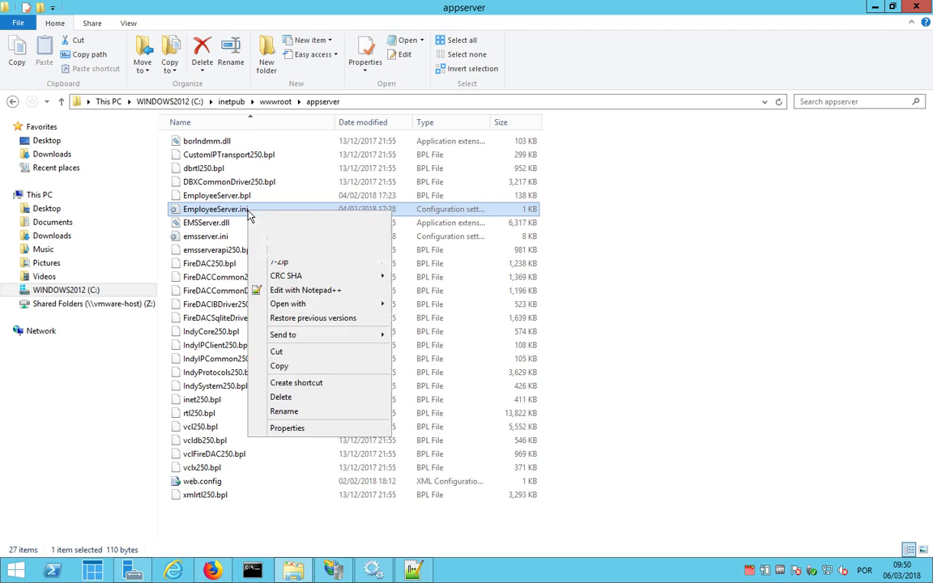
click(360, 291)
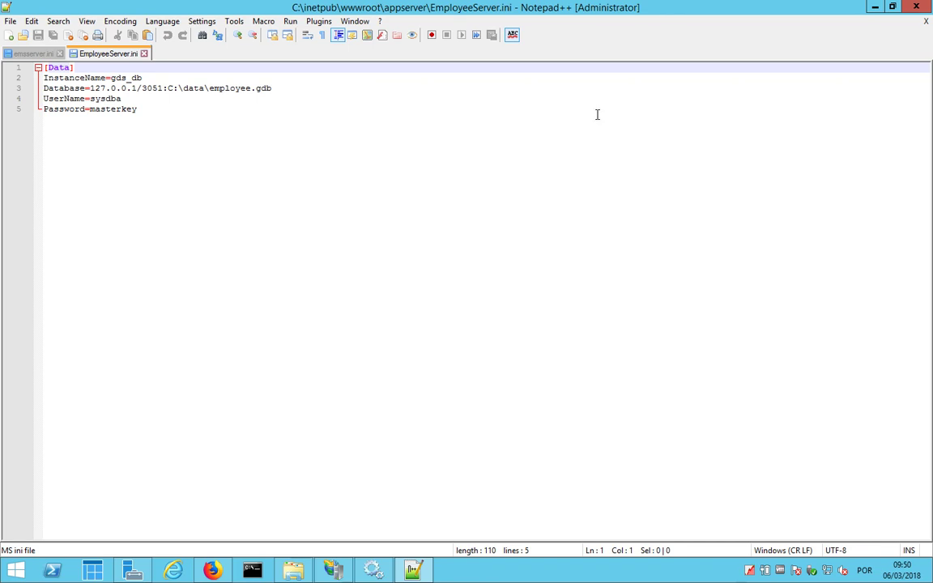
click(874, 9)
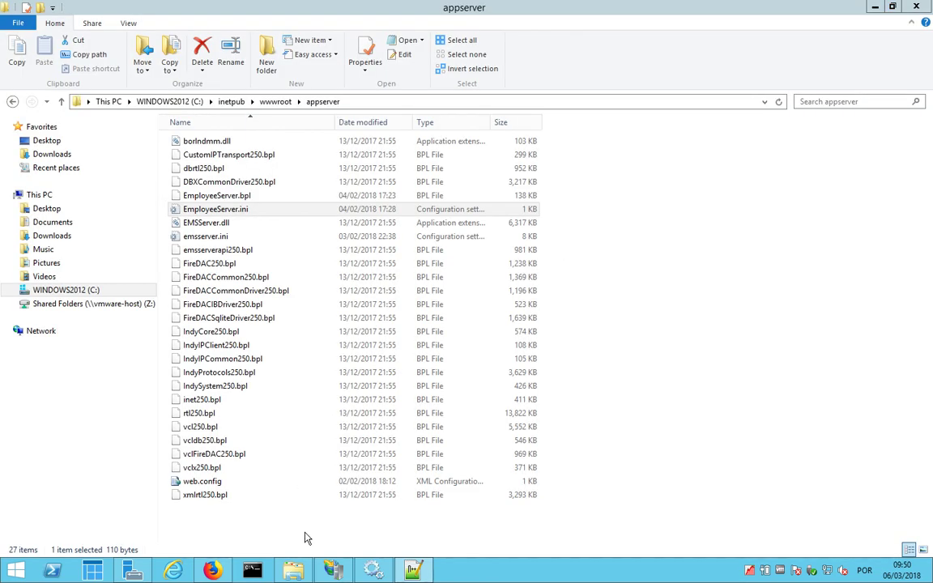
Check the appserver virtual directory in IIS Manager and minimize the windows to reach the Firefox appconsole page
click(333, 570)
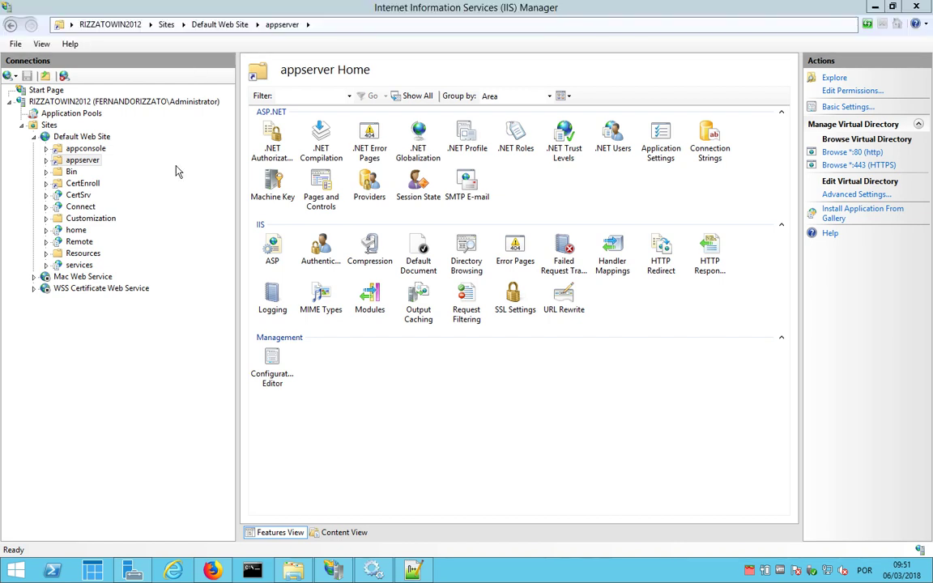
click(874, 8)
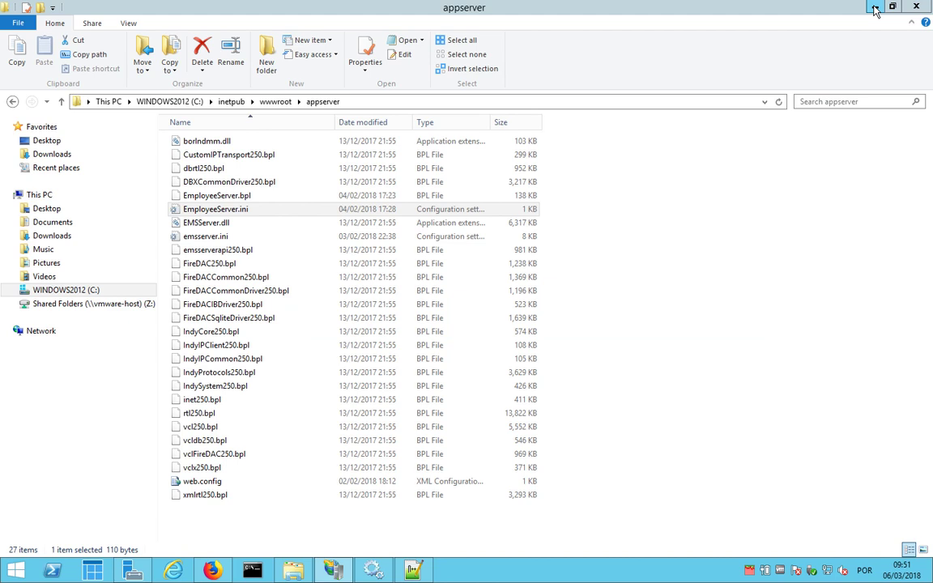
click(875, 8)
click(874, 8)
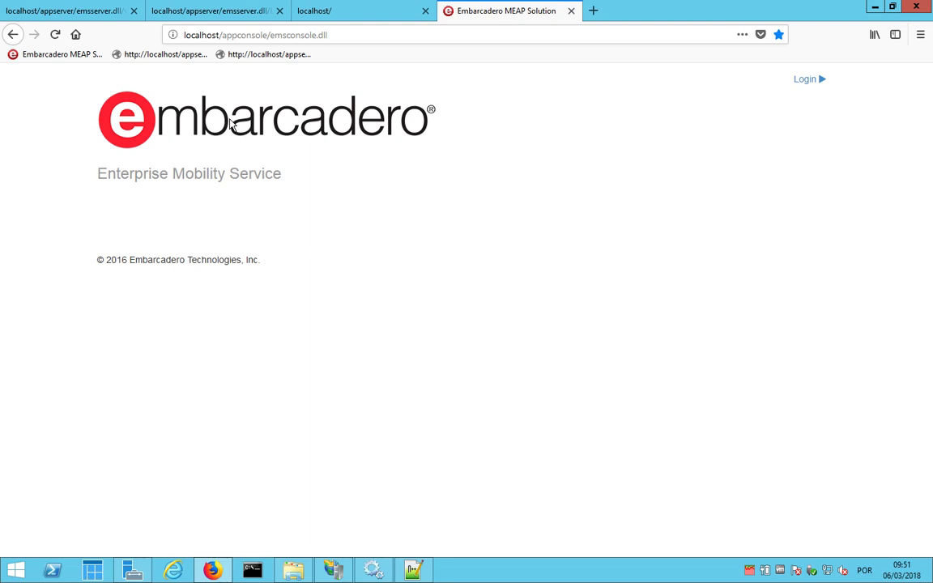
Reload the emsserver.dll/version endpoint and view the emsserver.dll/EmployeeServer endpoint's JSON data
key(ctrl+Tab)
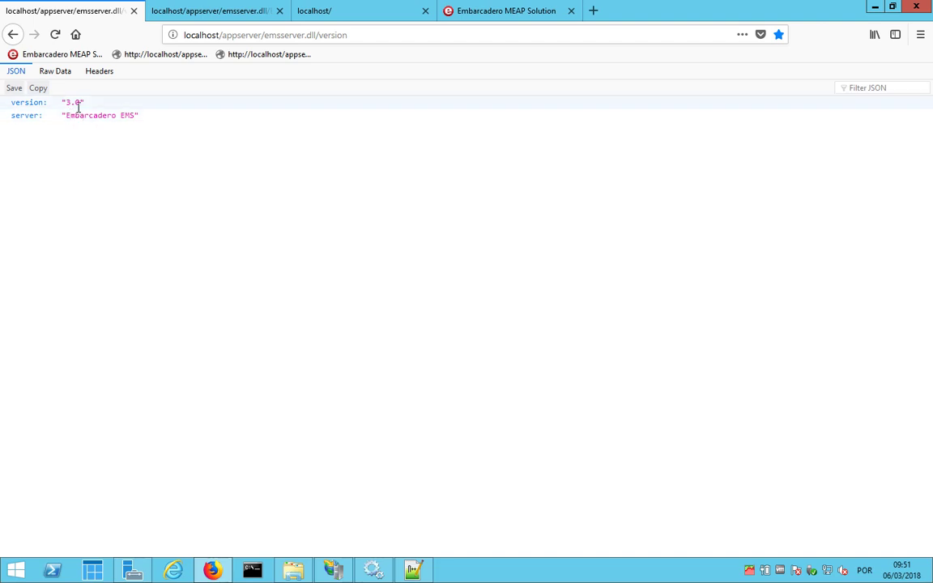
click(55, 36)
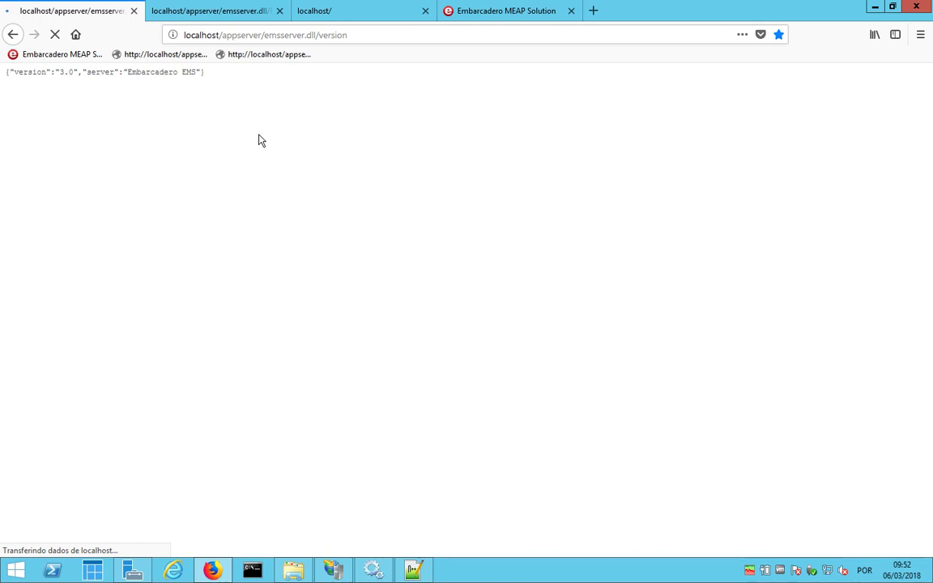
click(208, 11)
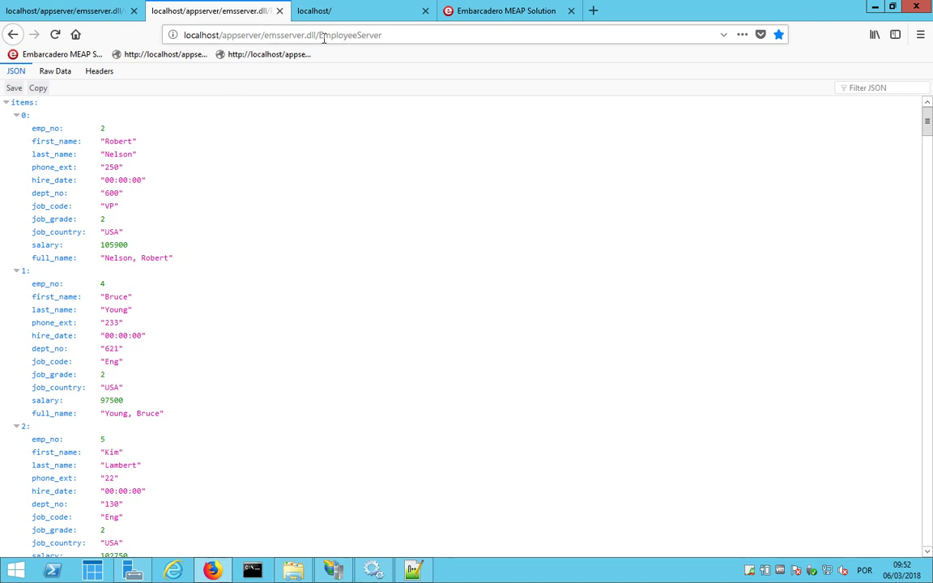
Switch to RAD Studio on the Windows 10 machine and open uEmployeeResource.pas from the EmployeeServer project
key(ctrl+Left)
key(ctrl+Right)
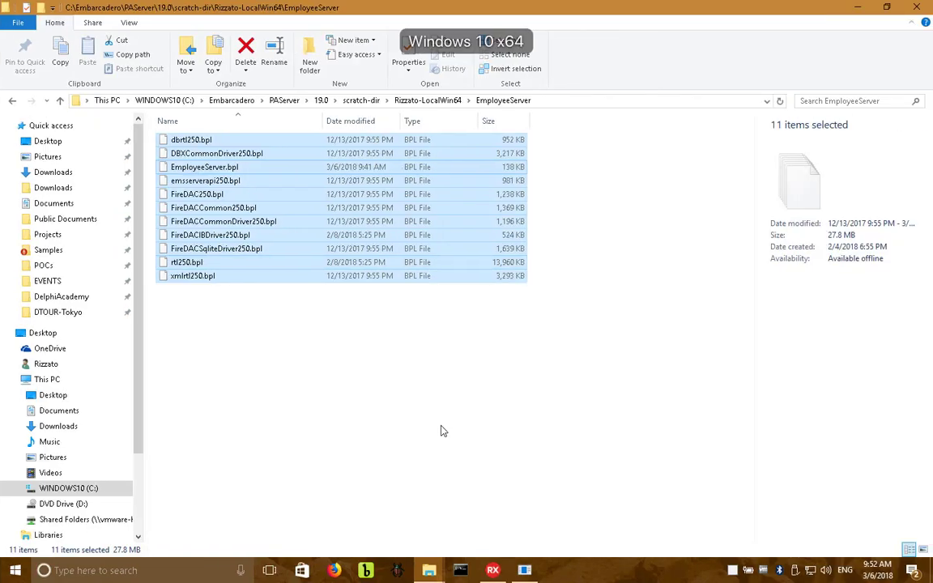
key(alt+Tab)
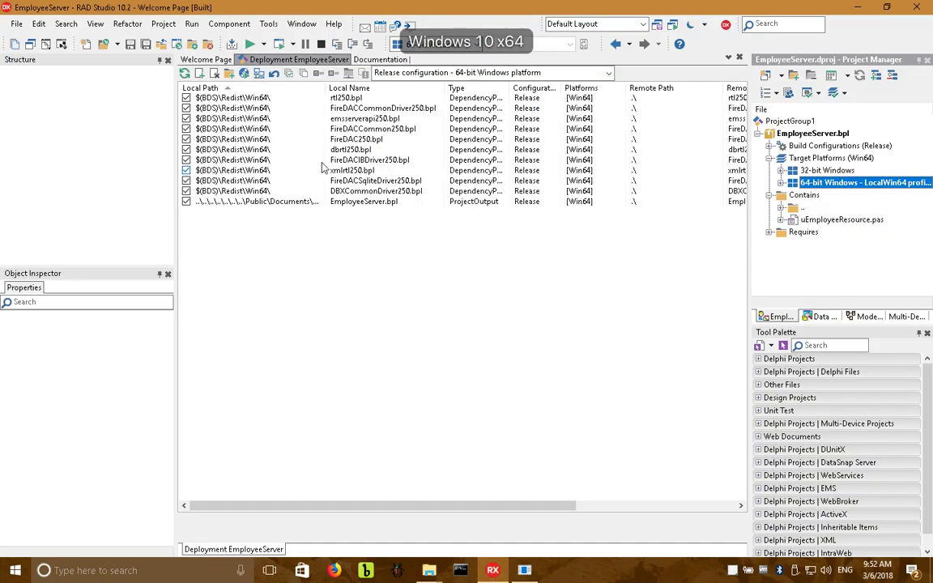
click(824, 220)
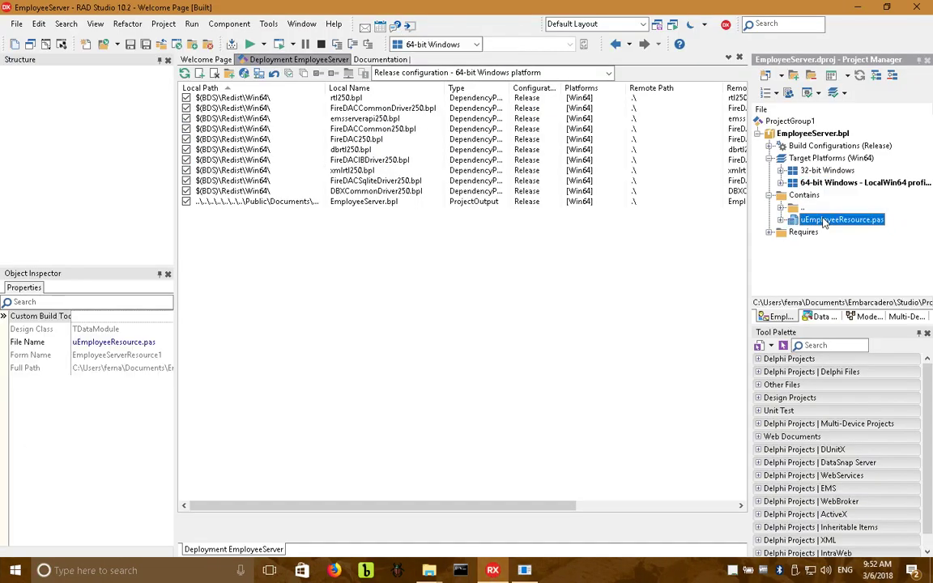
double_click(824, 220)
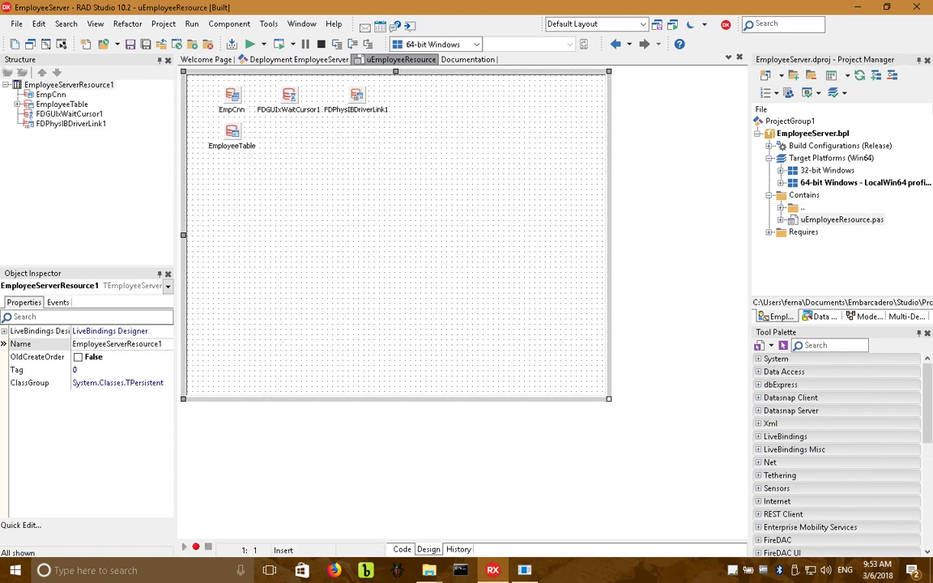
Show the source code of uEmployeeResource and review its EmpCnnBeforeConnect and Get procedures
click(401, 550)
scroll(267, 182, down, 12)
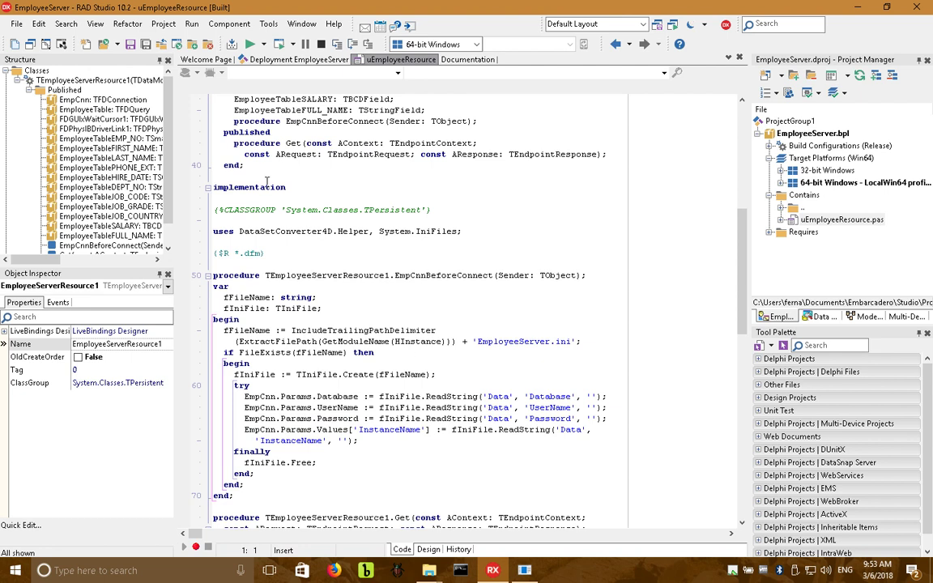
scroll(376, 387, down, 3)
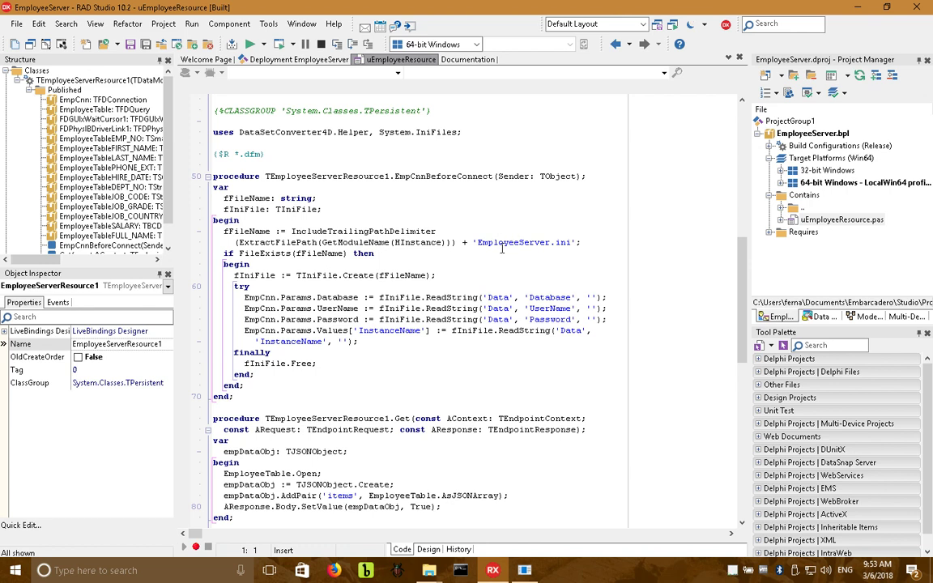
scroll(502, 249, down, 3)
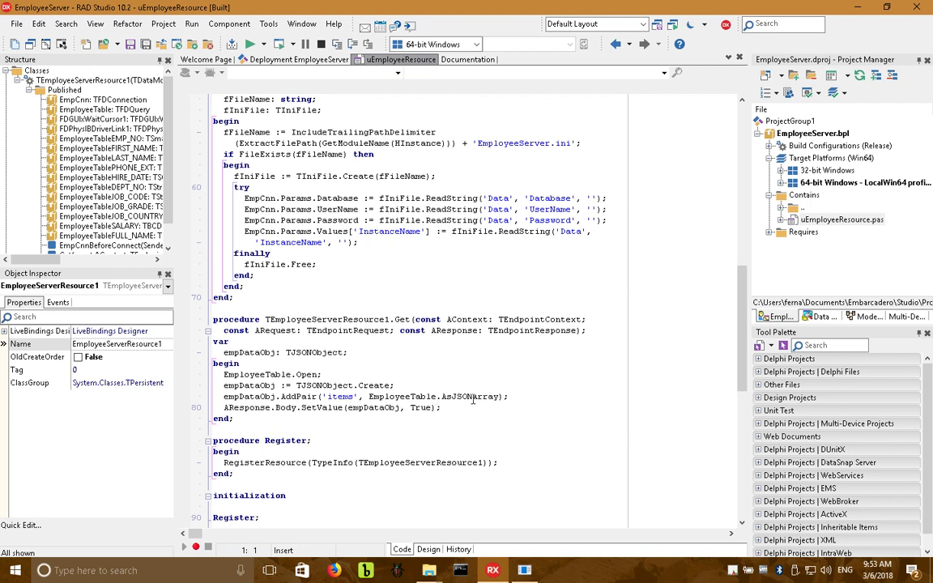
scroll(476, 353, up, 17)
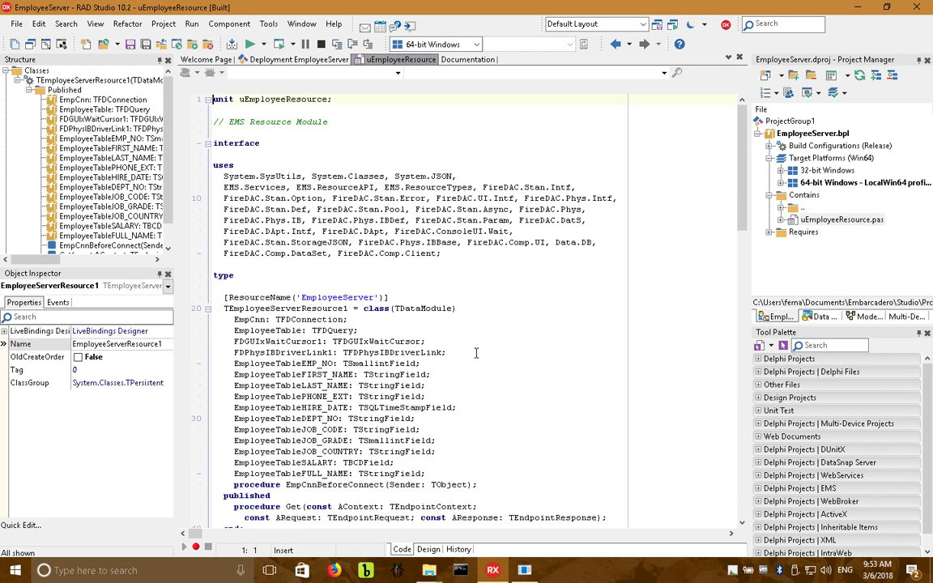
Select the EmployeeServer resource name in the code and reload the matching endpoint in Firefox on Windows Server
click(311, 287)
double_click(317, 297)
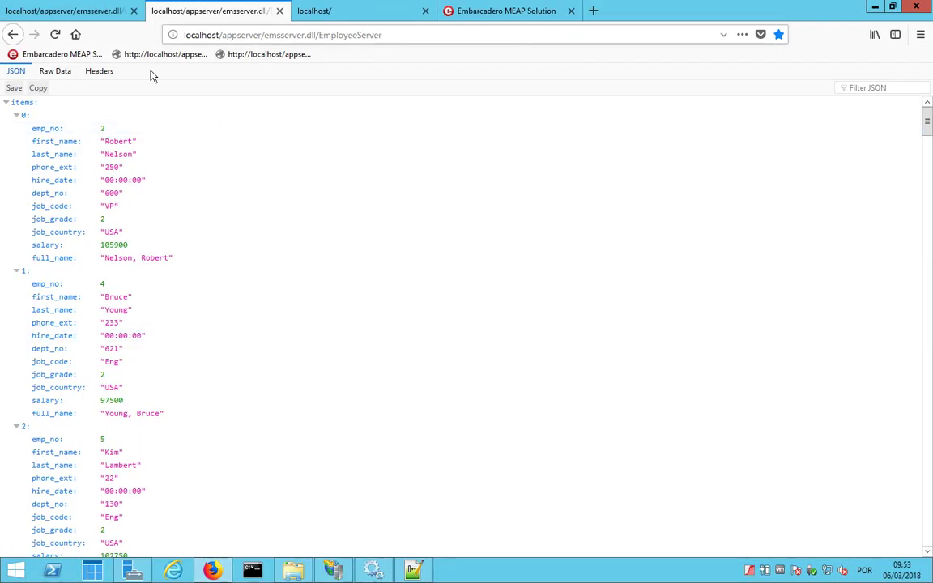
click(57, 34)
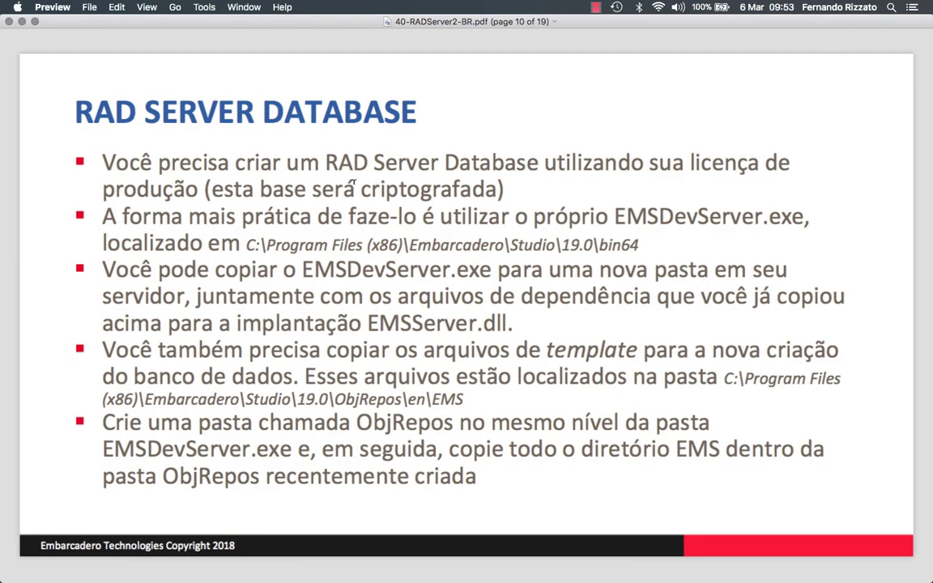
key(Right)
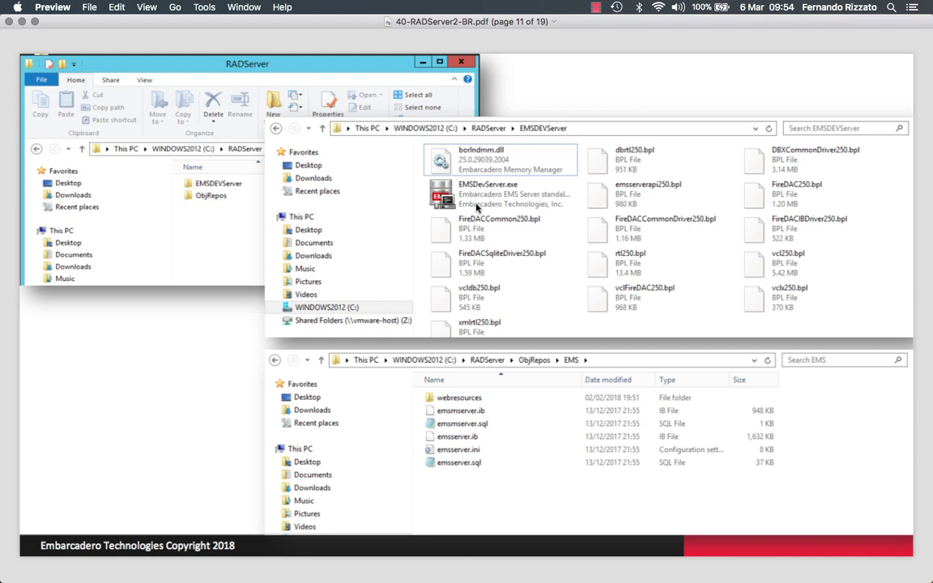
key(Down)
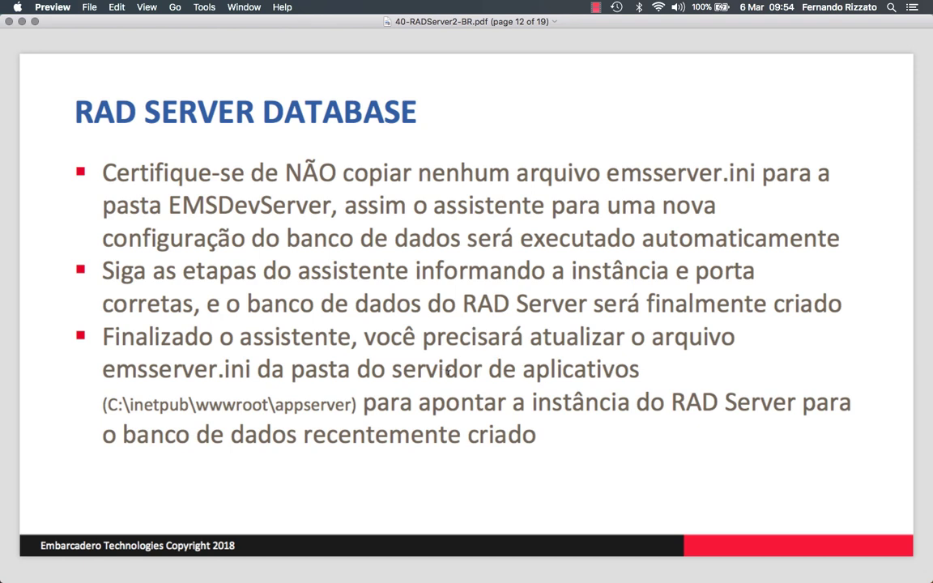
key(Down)
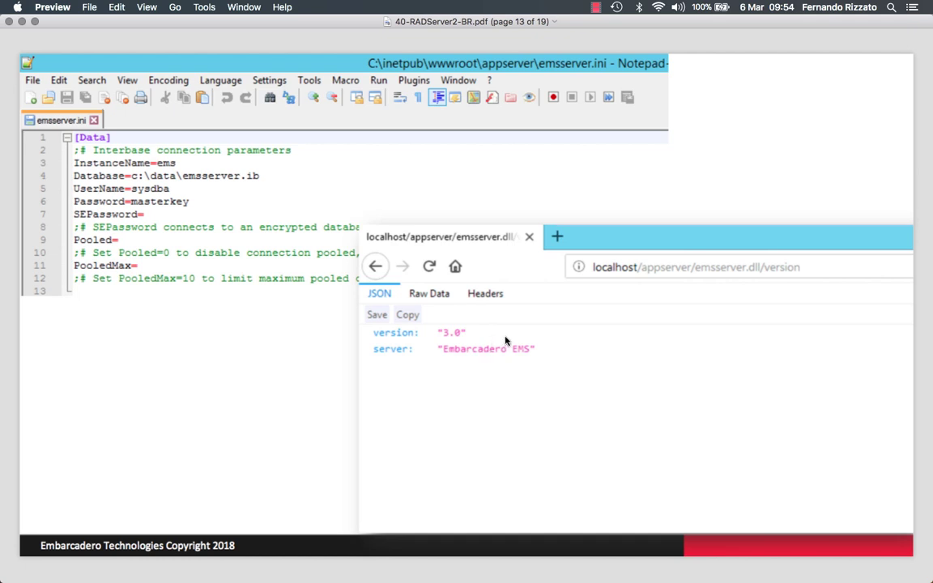
Return to Firefox on Windows Server and revisit the emsserver.dll endpoint tabs
key(ctrl+Right)
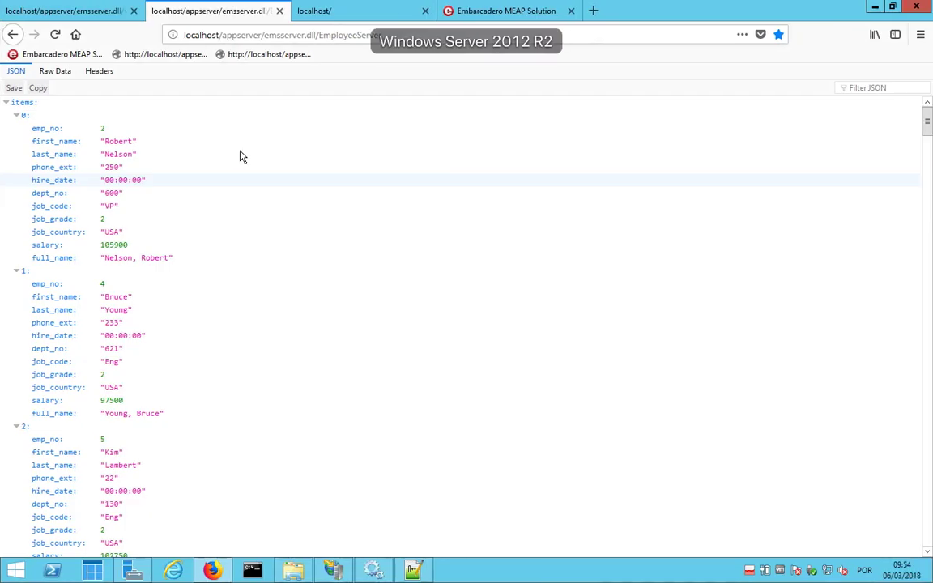
click(75, 13)
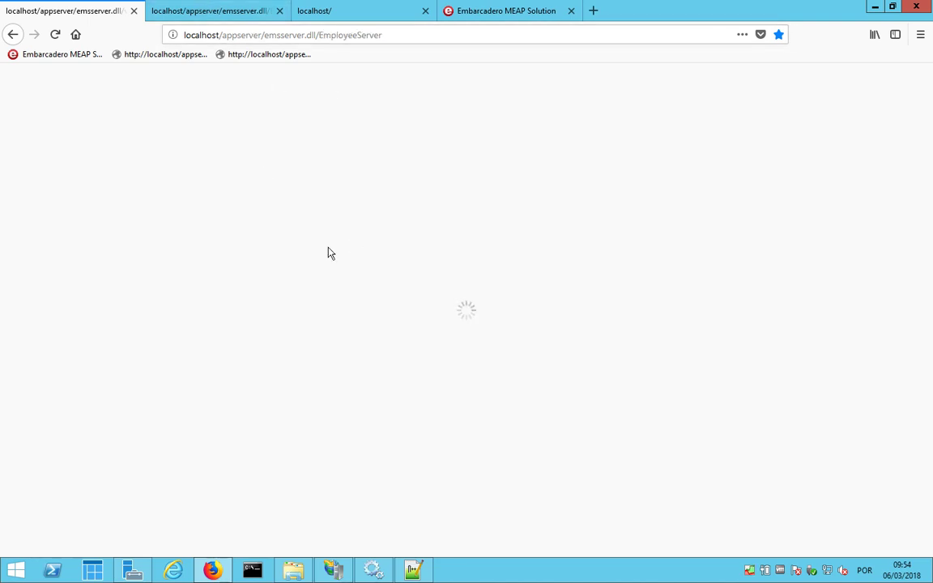
key(ctrl+Tab)
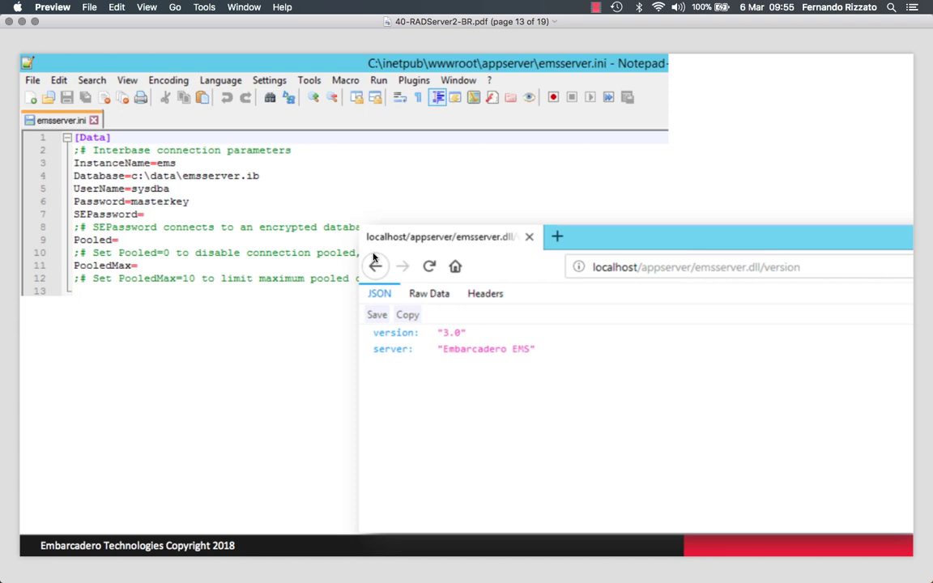
key(Right)
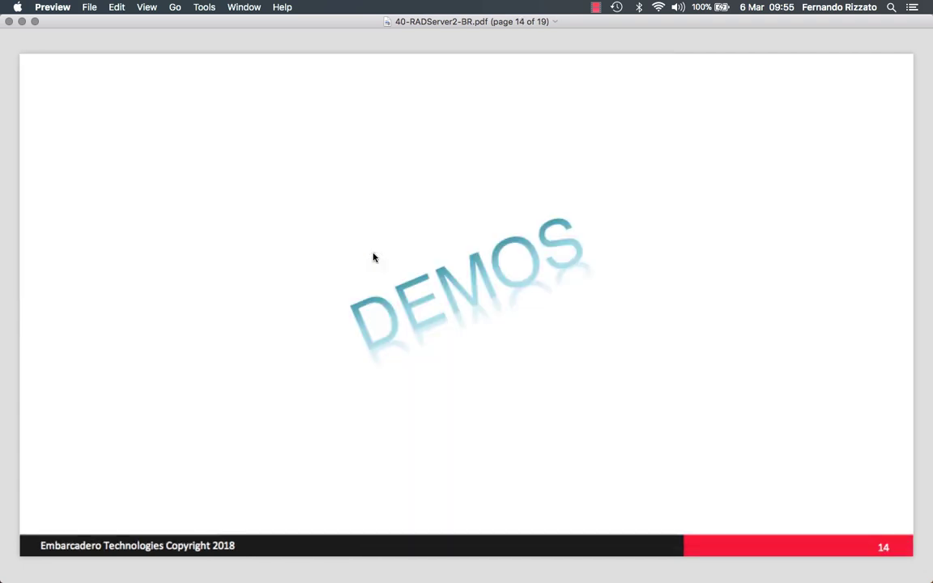
key(Right)
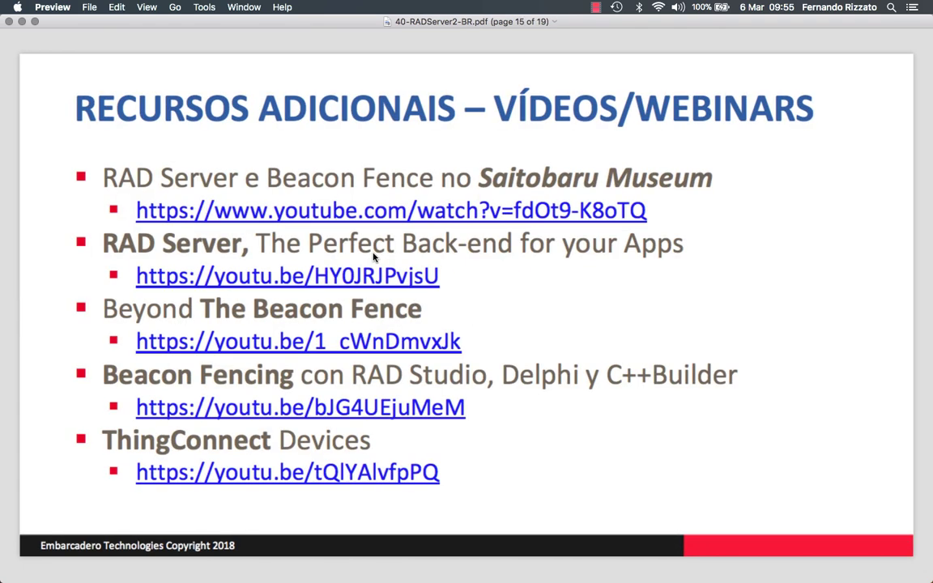
key(Right)
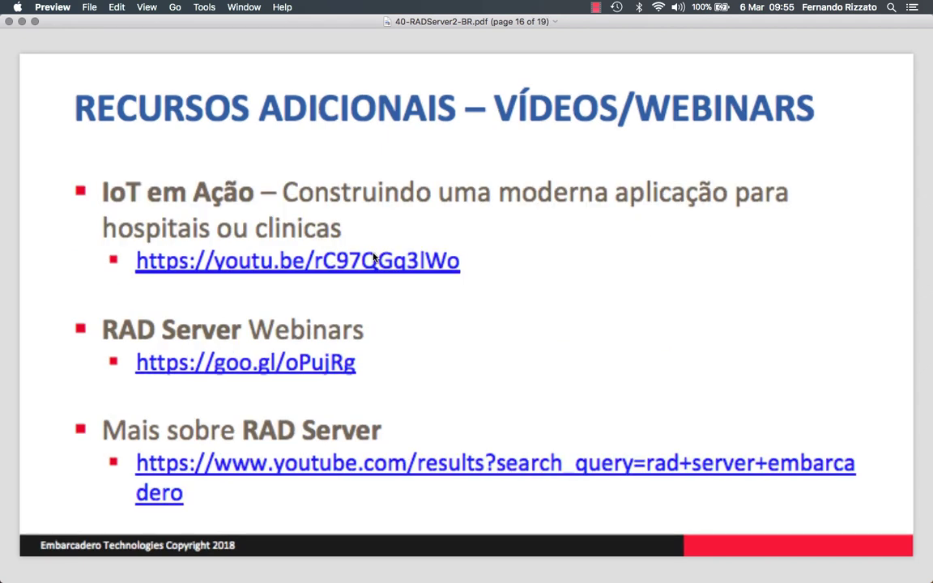
key(Right)
key(Right)
key(Right)
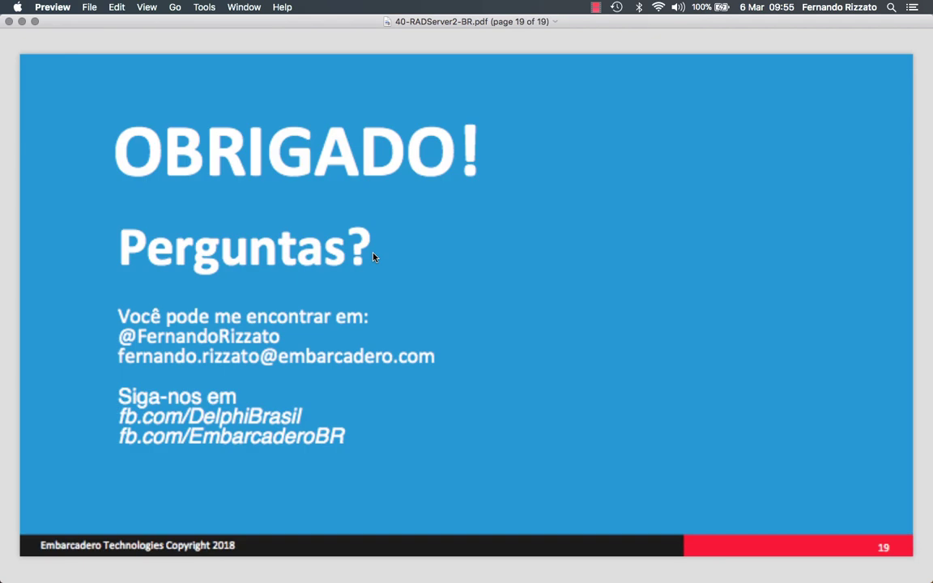
key(Left)
key(Left)
key(Left)
key(Left)
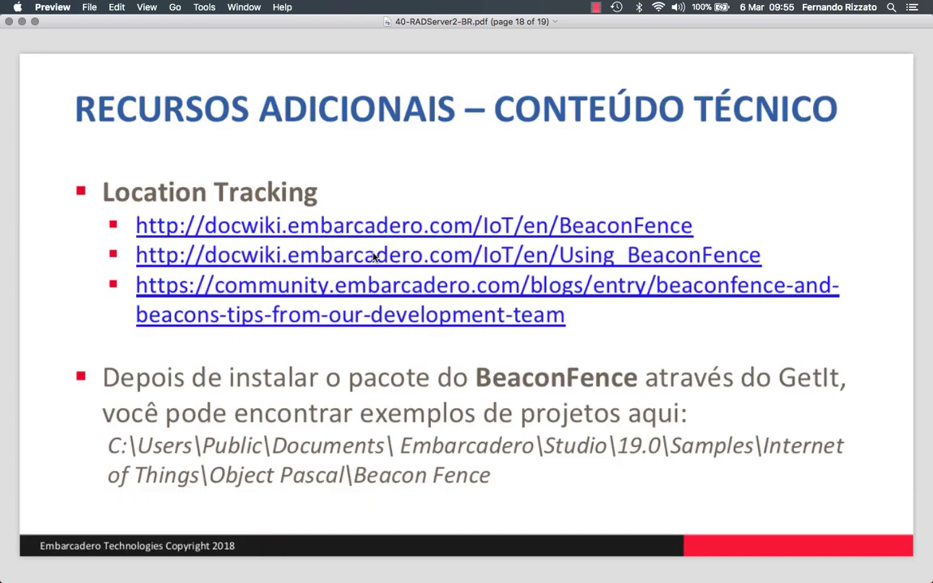
key(Right)
key(Right)
key(Right)
key(Right)
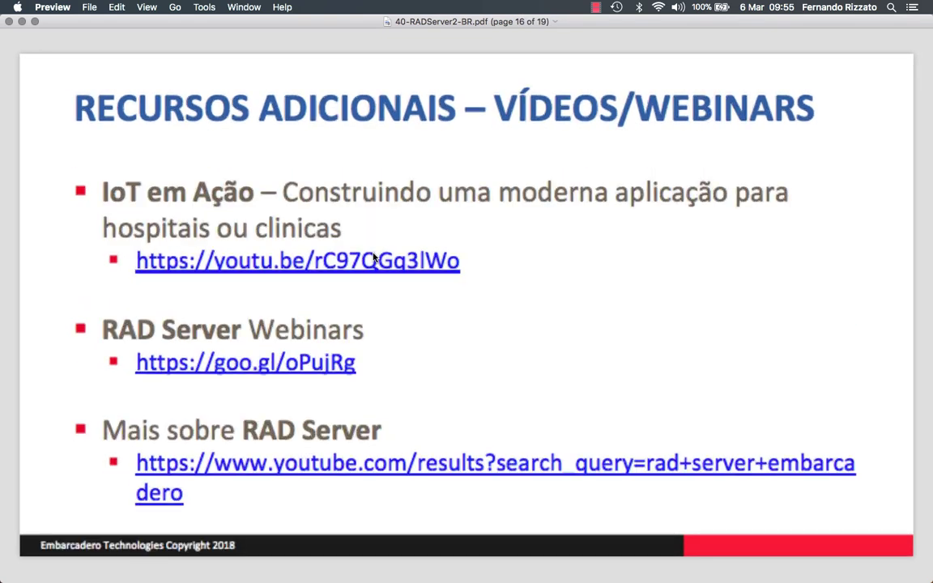